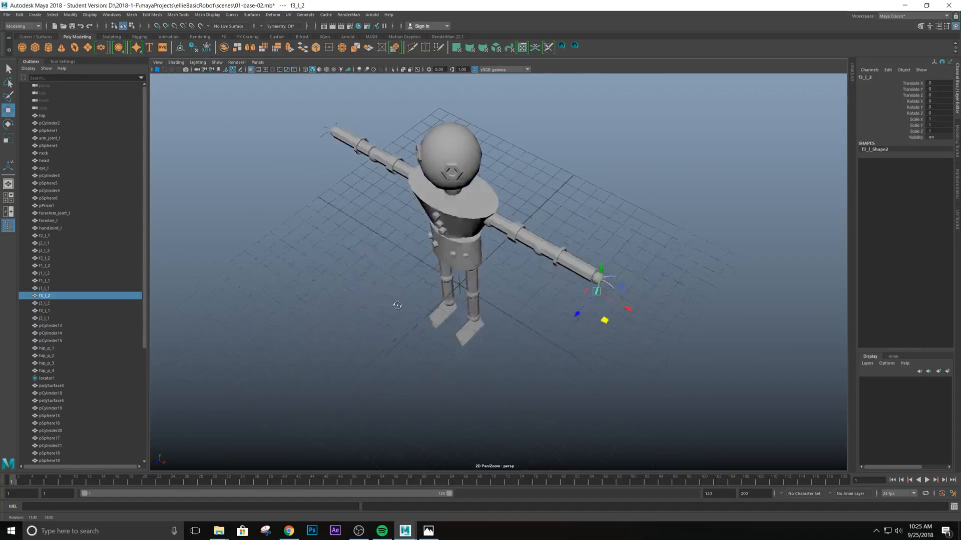
# Examine the whole robot model from the front and at different distances
pyautogui.keyDown('alt'); pyautogui.moveTo(475, 314); pyautogui.dragTo(477, 280, button='middle'); pyautogui.keyUp('alt')
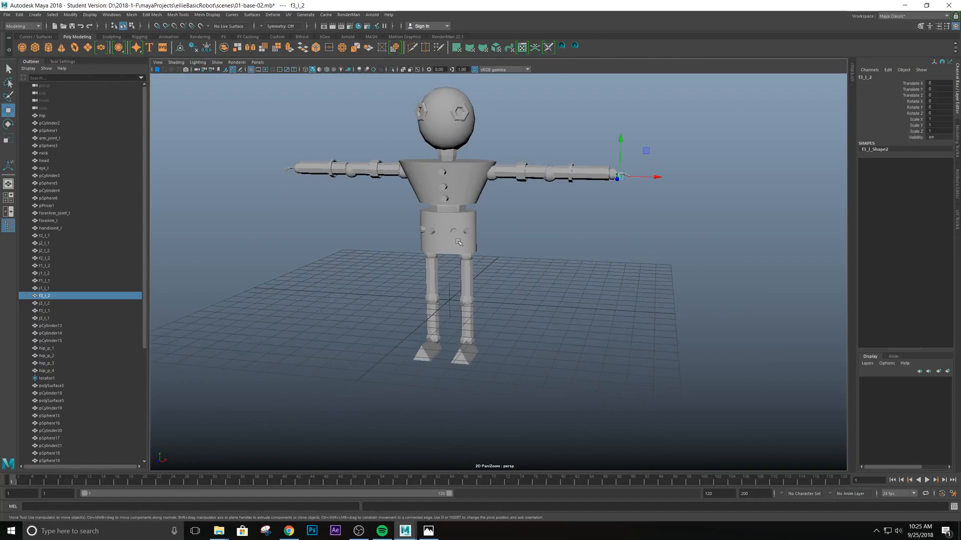
pyautogui.keyDown('alt'); pyautogui.moveTo(458, 242); pyautogui.dragTo(476, 241, button='right'); pyautogui.keyUp('alt')
pyautogui.keyDown('alt'); pyautogui.moveTo(457, 241); pyautogui.dragTo(481, 272, button='middle'); pyautogui.keyUp('alt')
pyautogui.keyDown('alt'); pyautogui.moveTo(475, 251); pyautogui.dragTo(453, 235, button='right'); pyautogui.keyUp('alt')
pyautogui.keyDown('alt'); pyautogui.moveTo(453, 235); pyautogui.dragTo(439, 239); pyautogui.keyUp('alt')
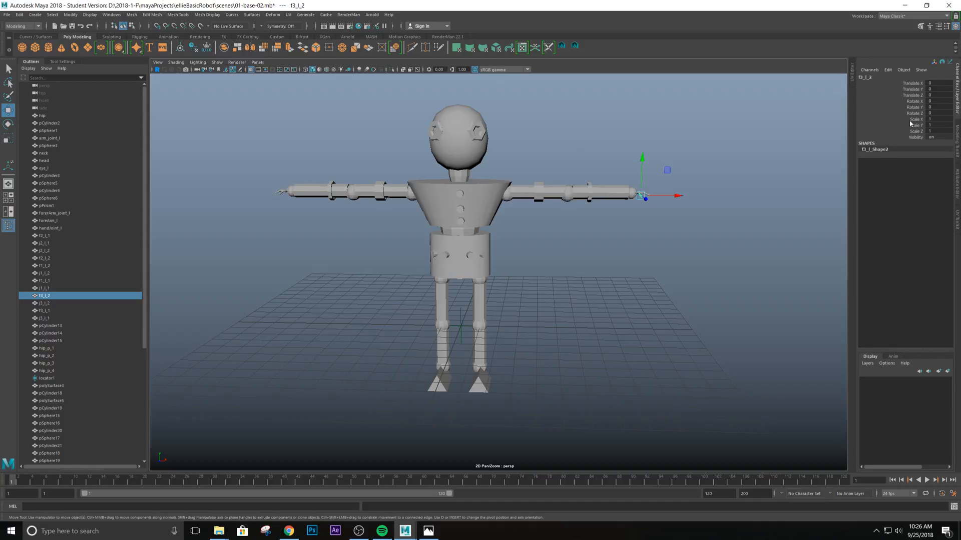
pyautogui.scroll(4, 471, 220)
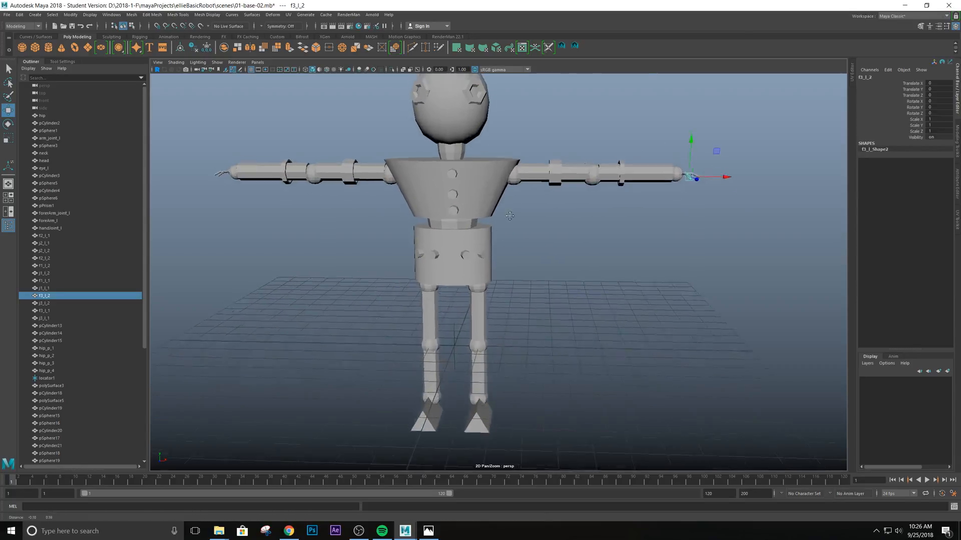
pyautogui.scroll(-3, 513, 233)
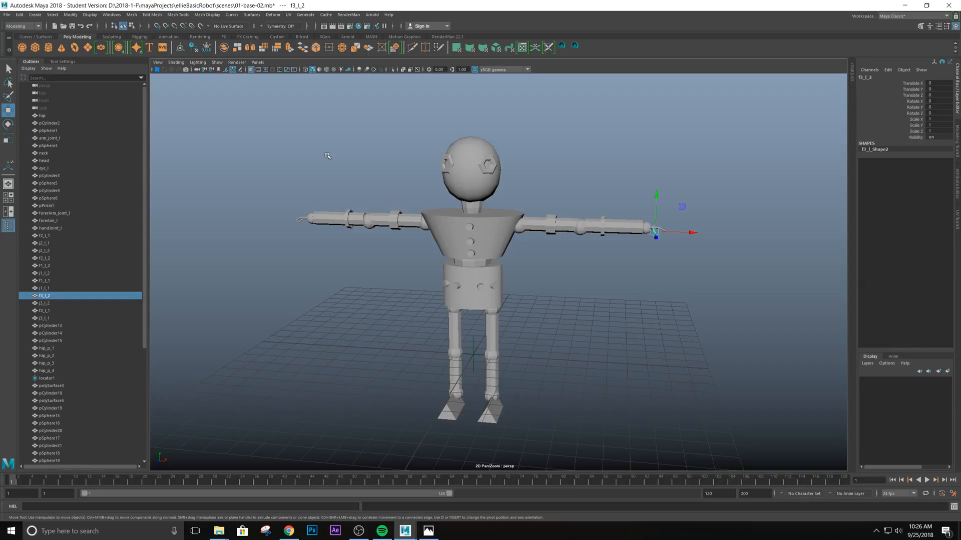
pyautogui.scroll(-2, 514, 212)
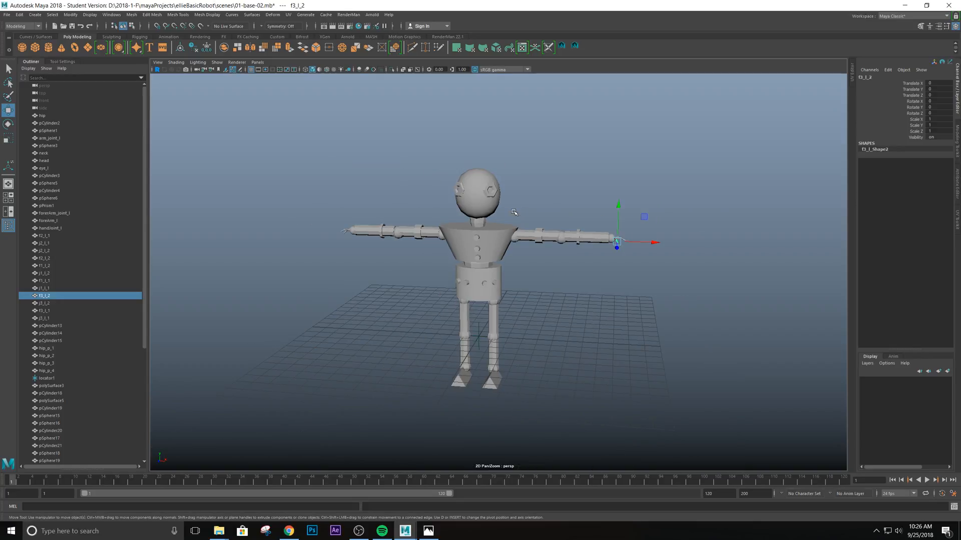
# Freeze translate, rotate and scale on every part of the robot, using the reset default Freeze Transformations options
pyautogui.moveTo(298, 121); pyautogui.dragTo(716, 404)
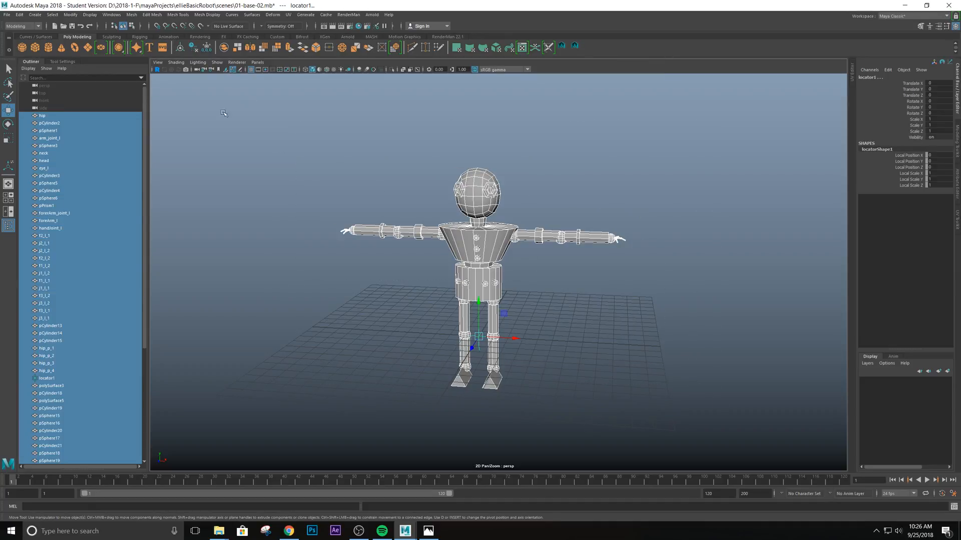
pyautogui.click(72, 15)
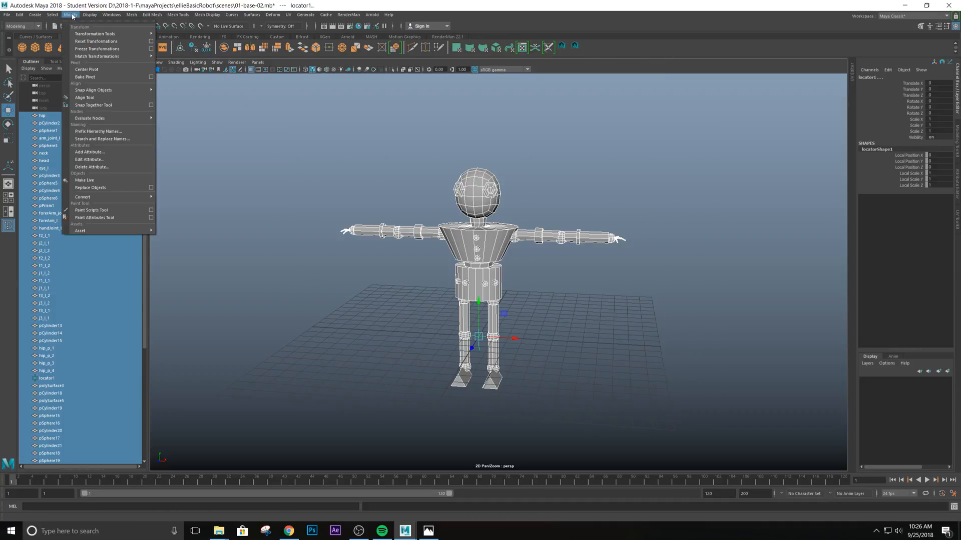
pyautogui.click(151, 48)
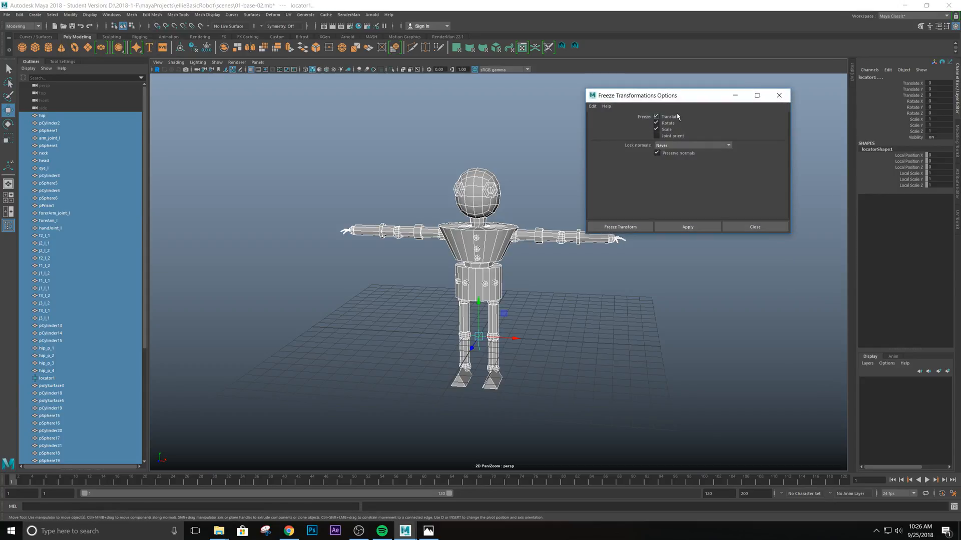
pyautogui.click(593, 107)
pyautogui.click(609, 121)
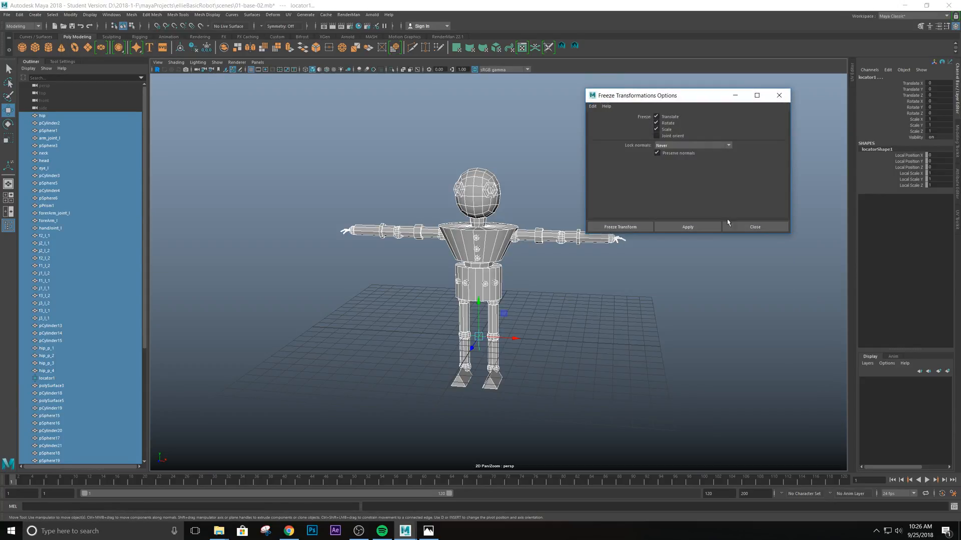
pyautogui.click(683, 227)
pyautogui.click(756, 228)
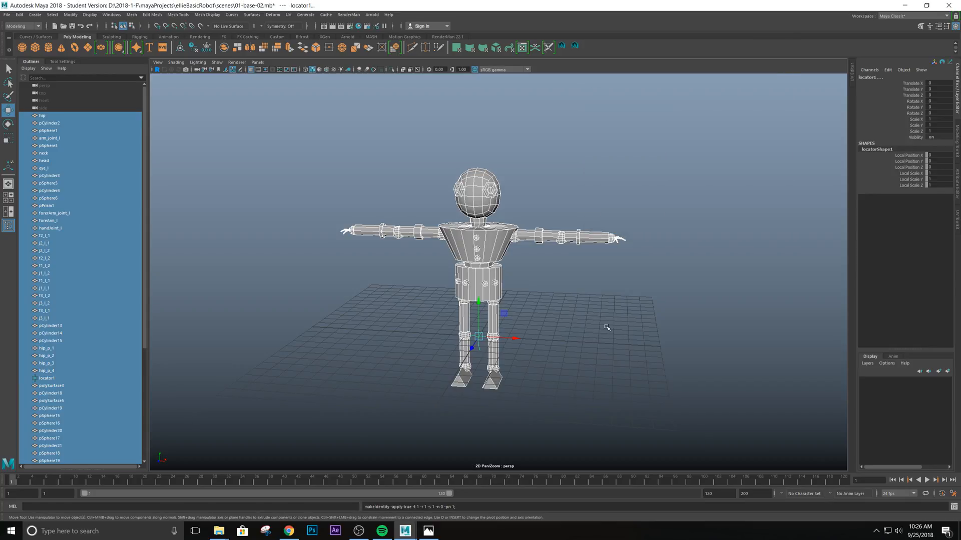
# Check the transform values of individual parts such as the torso, head, forearm, arm band, chest button, hip and thigh
pyautogui.click(608, 326)
pyautogui.scroll(5, 607, 326)
pyautogui.click(472, 217)
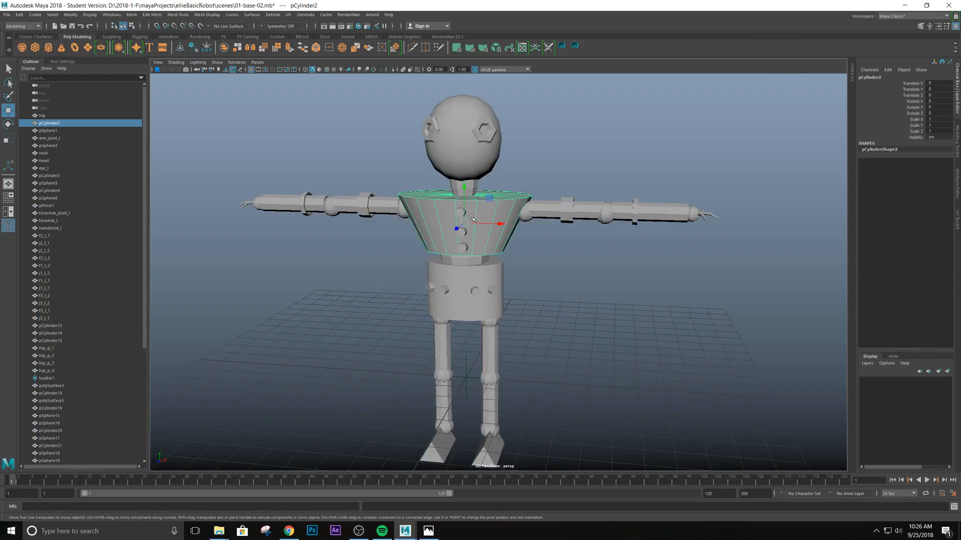
pyautogui.click(460, 130)
pyautogui.click(611, 210)
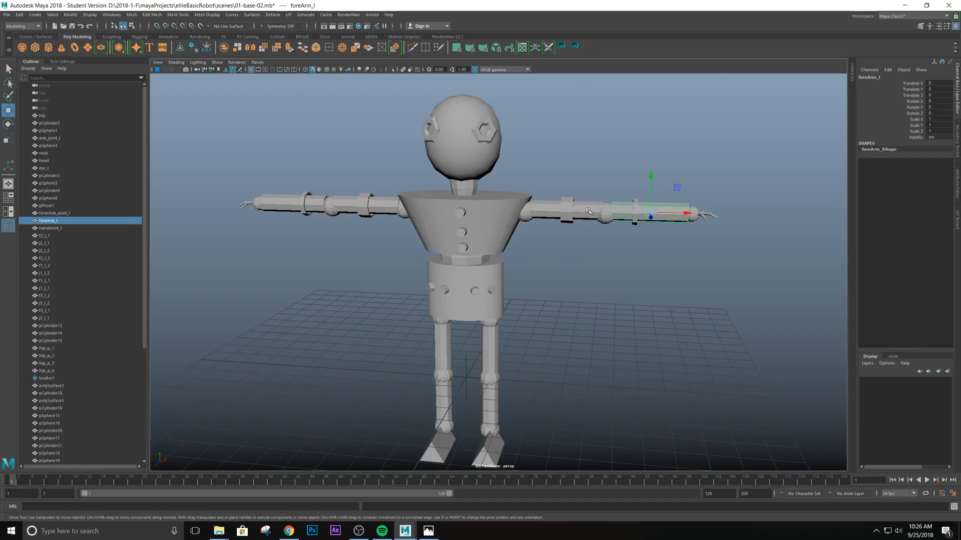
pyautogui.click(567, 210)
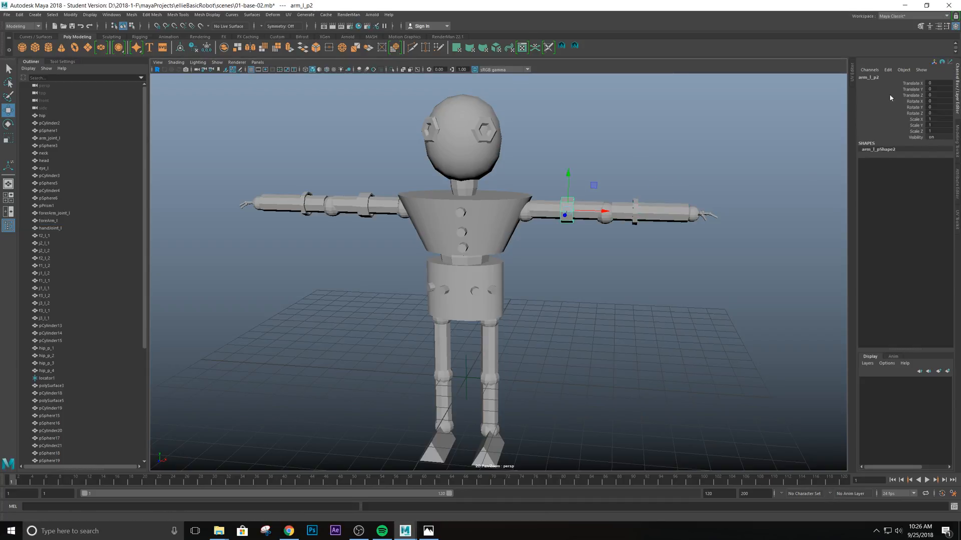
pyautogui.click(462, 211)
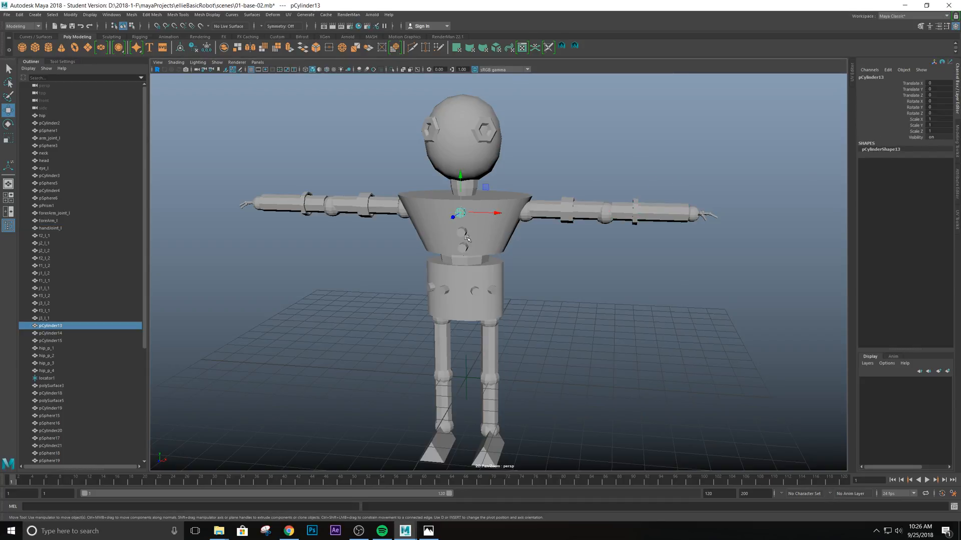
pyautogui.click(469, 243)
pyautogui.click(466, 301)
pyautogui.click(486, 357)
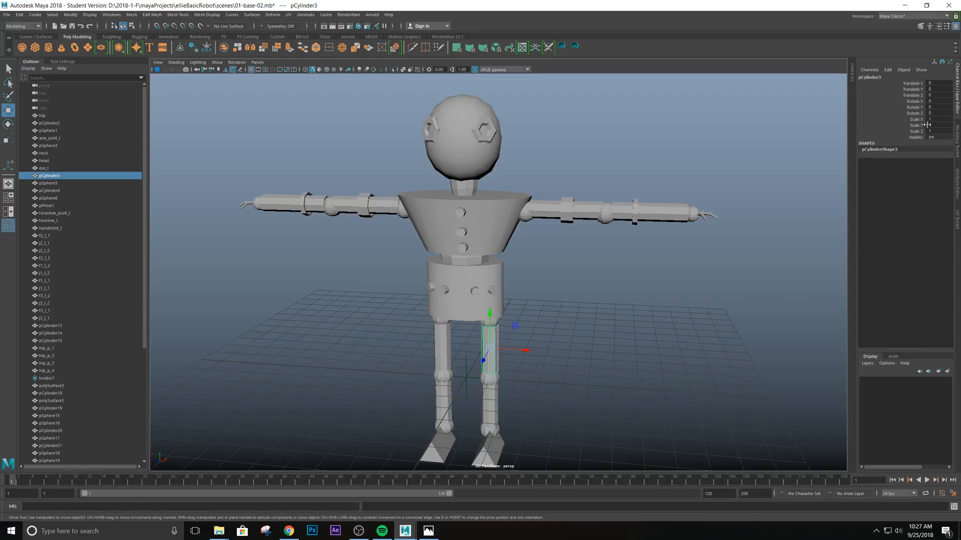
# Move the head about 7.3 units along X and return it by setting Translate X to 0
pyautogui.click(486, 129)
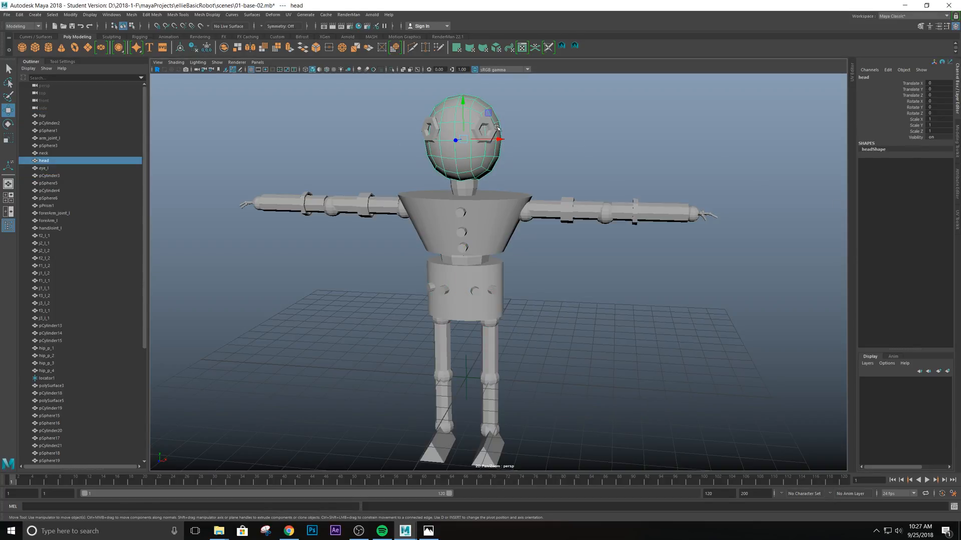
pyautogui.moveTo(496, 140); pyautogui.dragTo(697, 169)
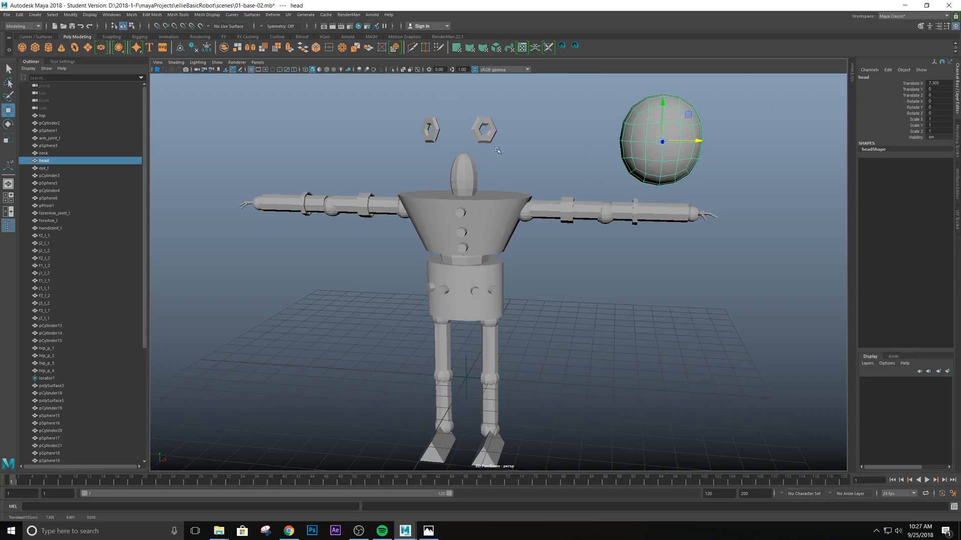
pyautogui.click(948, 83)
pyautogui.press('Return')
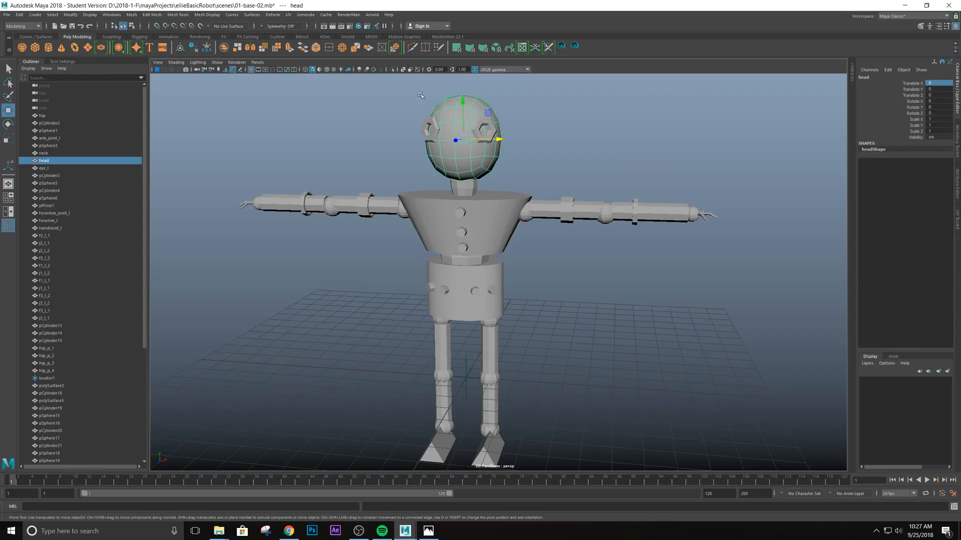
pyautogui.keyDown('alt'); pyautogui.moveTo(482, 317); pyautogui.dragTo(501, 297); pyautogui.keyUp('alt')
pyautogui.scroll(-2, 501, 296)
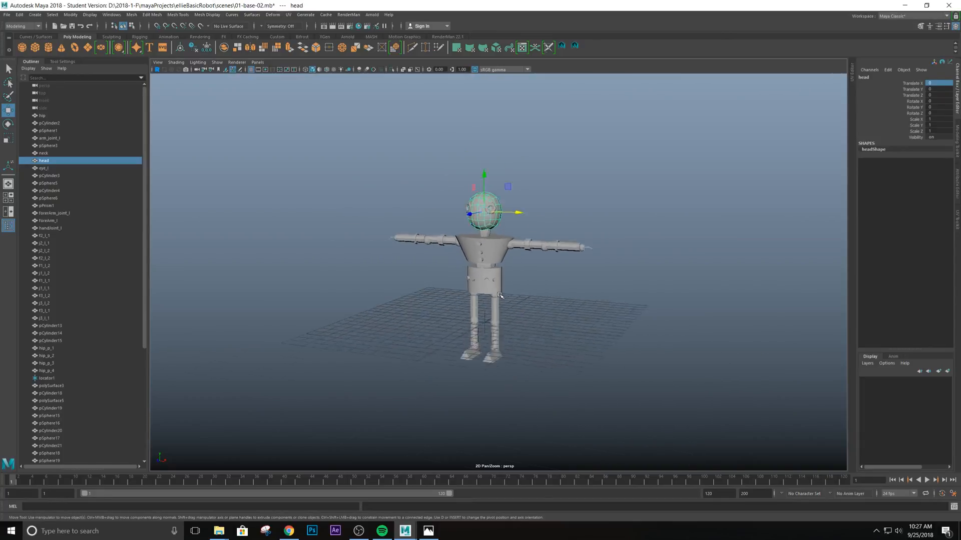
pyautogui.scroll(6, 508, 308)
pyautogui.scroll(-3, 509, 311)
pyautogui.scroll(-1, 509, 314)
pyautogui.scroll(2, 508, 313)
pyautogui.keyDown('alt'); pyautogui.moveTo(510, 320); pyautogui.dragTo(515, 283, button='middle'); pyautogui.keyUp('alt')
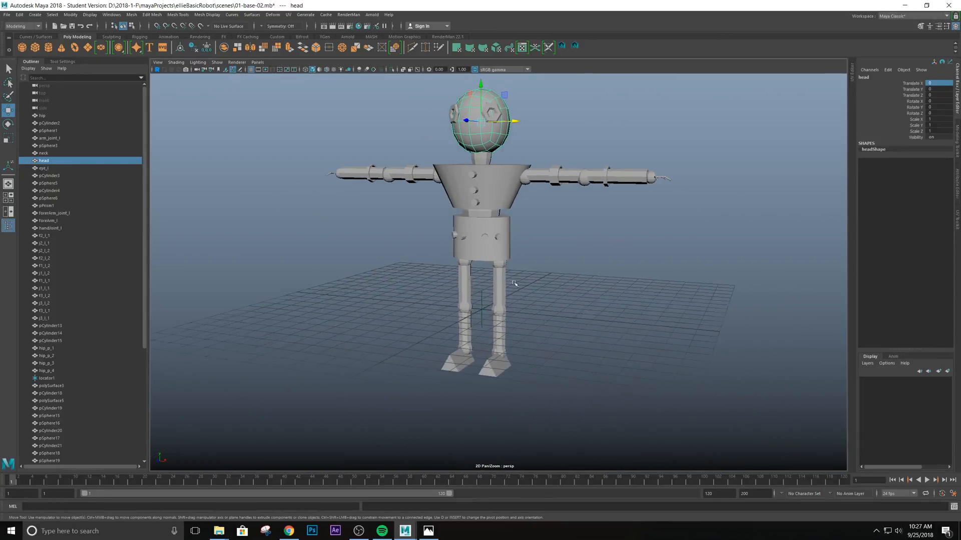
pyautogui.keyDown('alt'); pyautogui.moveTo(515, 283); pyautogui.dragTo(525, 275); pyautogui.keyUp('alt')
pyautogui.scroll(-1, 496, 245)
pyautogui.scroll(1, 496, 245)
pyautogui.keyDown('alt'); pyautogui.moveTo(496, 245); pyautogui.dragTo(510, 258, button='middle'); pyautogui.keyUp('alt')
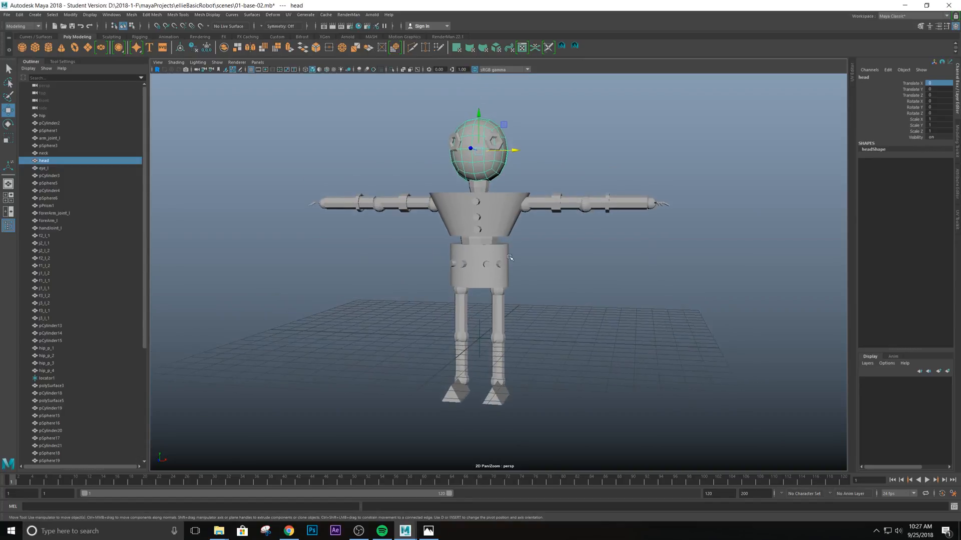
pyautogui.keyDown('alt'); pyautogui.moveTo(492, 275); pyautogui.dragTo(516, 273); pyautogui.keyUp('alt')
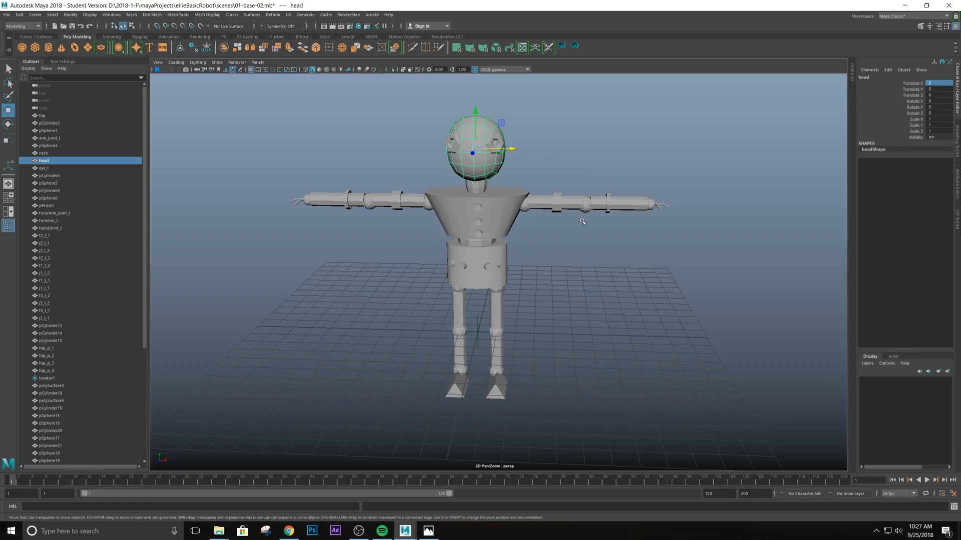
pyautogui.scroll(-3, 583, 222)
pyautogui.scroll(-3, 498, 241)
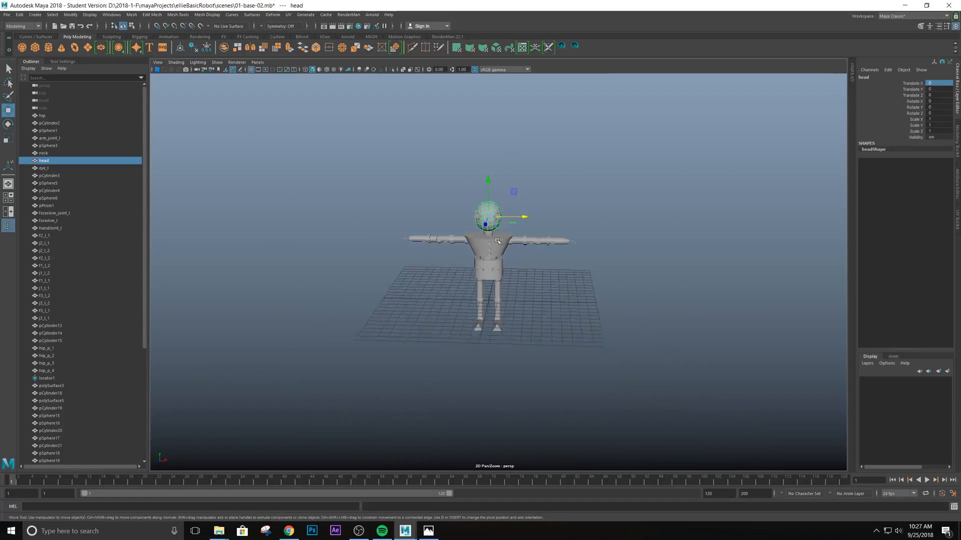
pyautogui.scroll(5, 498, 241)
pyautogui.keyDown('alt'); pyautogui.moveTo(521, 225); pyautogui.dragTo(468, 274); pyautogui.keyUp('alt')
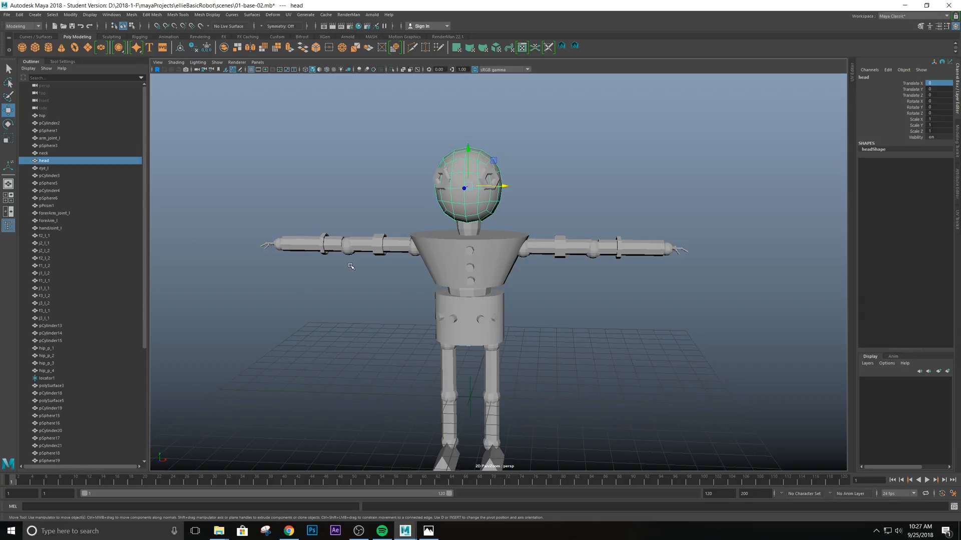
pyautogui.scroll(-4, 563, 284)
pyautogui.scroll(4, 562, 286)
pyautogui.scroll(-3, 560, 287)
pyautogui.scroll(5, 550, 291)
pyautogui.scroll(5, 483, 251)
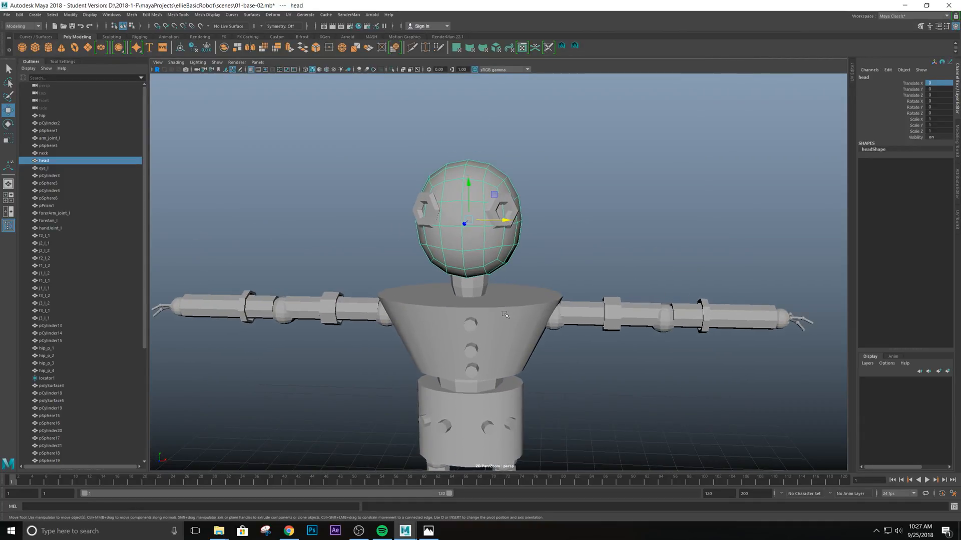
pyautogui.keyDown('alt'); pyautogui.moveTo(483, 264); pyautogui.dragTo(500, 281, button='middle'); pyautogui.keyUp('alt')
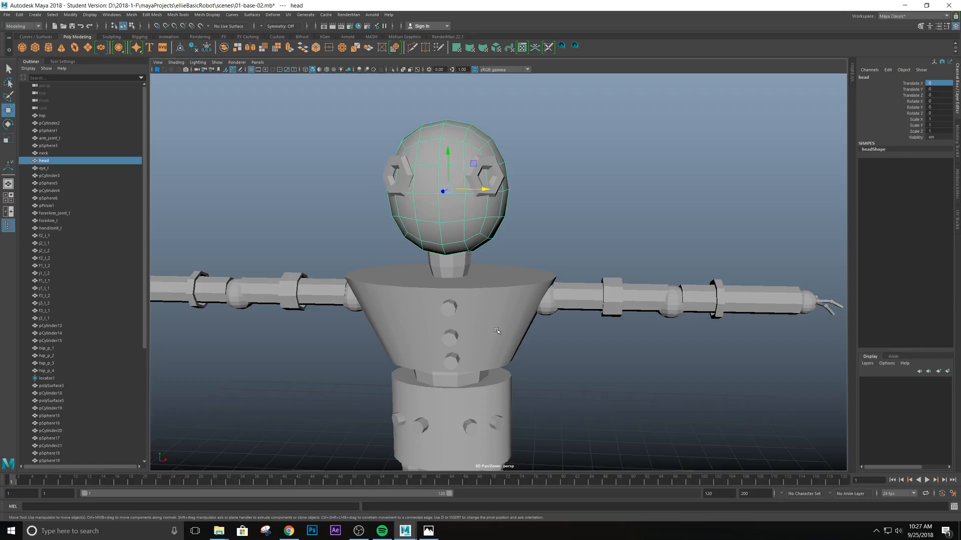
pyautogui.keyDown('alt'); pyautogui.moveTo(477, 336); pyautogui.dragTo(500, 320); pyautogui.keyUp('alt')
pyautogui.scroll(-2, 500, 321)
pyautogui.scroll(5, 500, 320)
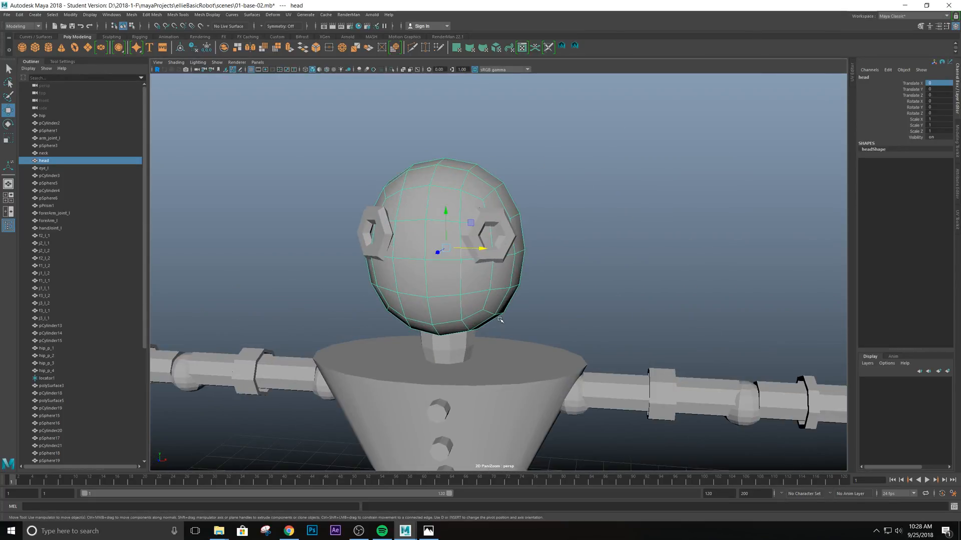
# Deselect the head, try moving the hip cylinder about 1.75 units along X, and undo the move
pyautogui.click(579, 276)
pyautogui.scroll(-3, 578, 276)
pyautogui.scroll(3, 579, 276)
pyautogui.keyDown('alt'); pyautogui.moveTo(579, 276); pyautogui.dragTo(524, 302); pyautogui.keyUp('alt')
pyautogui.scroll(-4, 525, 302)
pyautogui.keyDown('alt'); pyautogui.moveTo(539, 431); pyautogui.dragTo(534, 282, button='middle'); pyautogui.keyUp('alt')
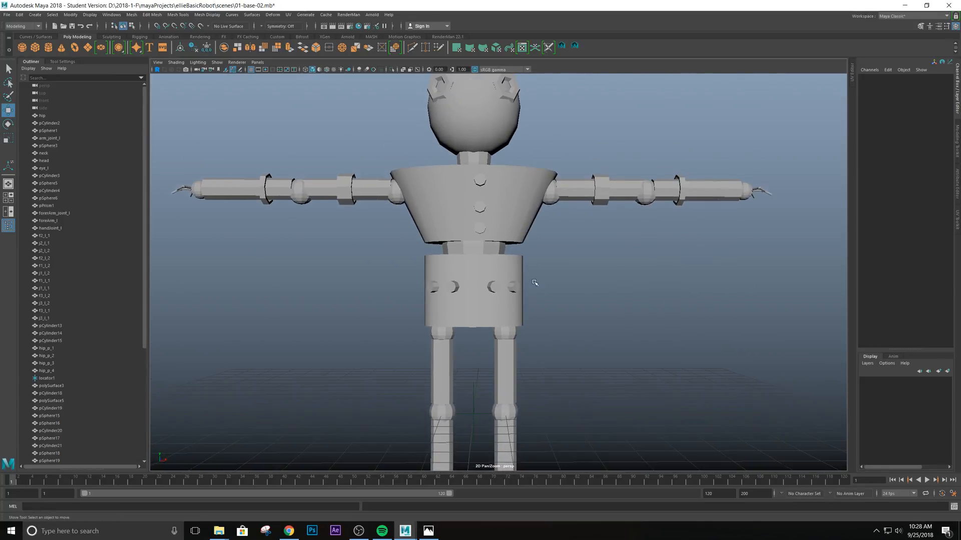
pyautogui.scroll(2, 535, 283)
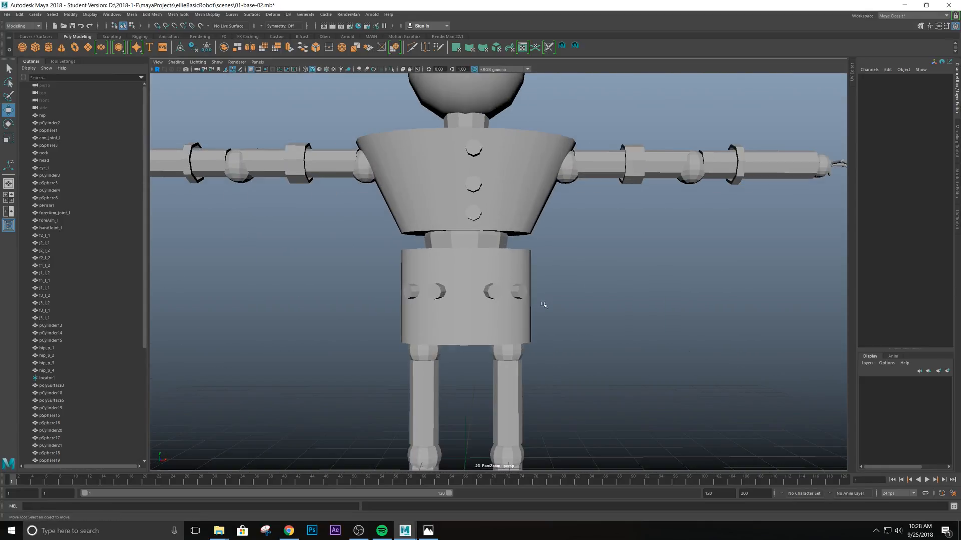
pyautogui.click(480, 319)
pyautogui.scroll(-4, 554, 337)
pyautogui.scroll(4, 622, 329)
pyautogui.keyDown('alt'); pyautogui.moveTo(622, 328); pyautogui.dragTo(571, 318); pyautogui.keyUp('alt')
pyautogui.hotkey('ctrl', 'z')
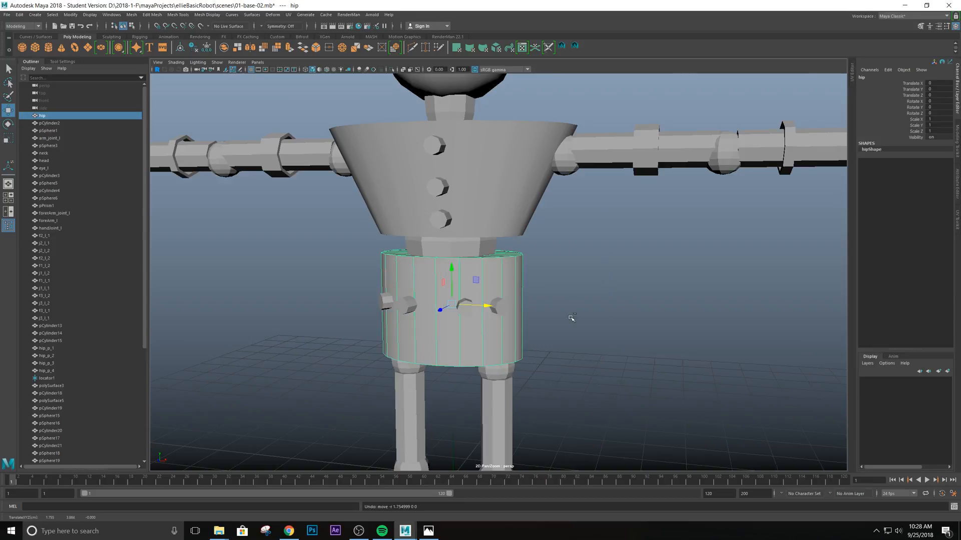
# Add the four small bolts around the hip cylinder to the selection with the hip
pyautogui.scroll(3, 509, 343)
pyautogui.keyDown('alt'); pyautogui.moveTo(509, 346); pyautogui.dragTo(525, 281, button='middle'); pyautogui.keyUp('alt')
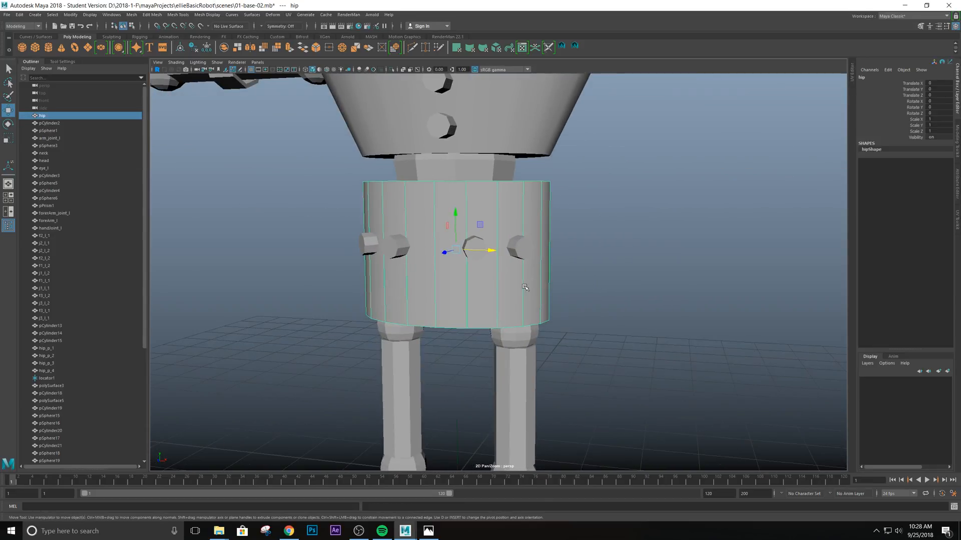
pyautogui.keyDown('alt'); pyautogui.moveTo(526, 281); pyautogui.dragTo(519, 299); pyautogui.keyUp('alt')
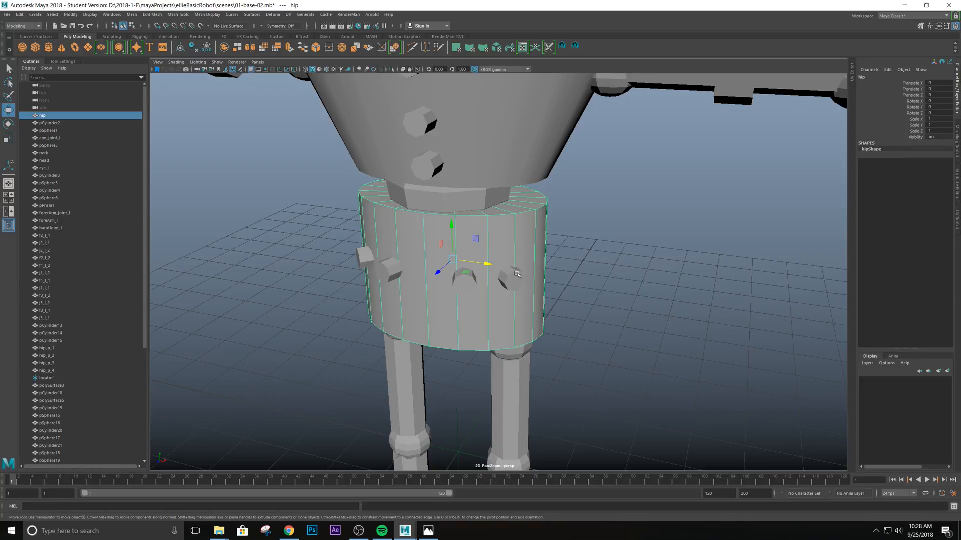
pyautogui.keyDown('shift'); pyautogui.click(517, 275); pyautogui.keyUp('shift')
pyautogui.keyDown('shift'); pyautogui.click(464, 281); pyautogui.keyUp('shift')
pyautogui.keyDown('shift'); pyautogui.click(392, 271); pyautogui.keyUp('shift')
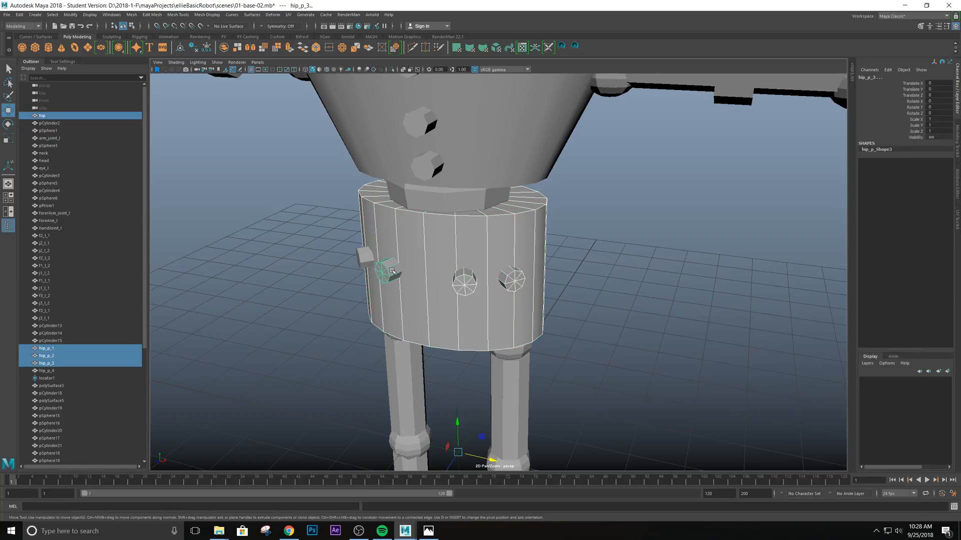
pyautogui.keyDown('shift'); pyautogui.click(353, 256); pyautogui.keyUp('shift')
# Select all parts of the robot together, from head to feet
pyautogui.scroll(-10, 613, 330)
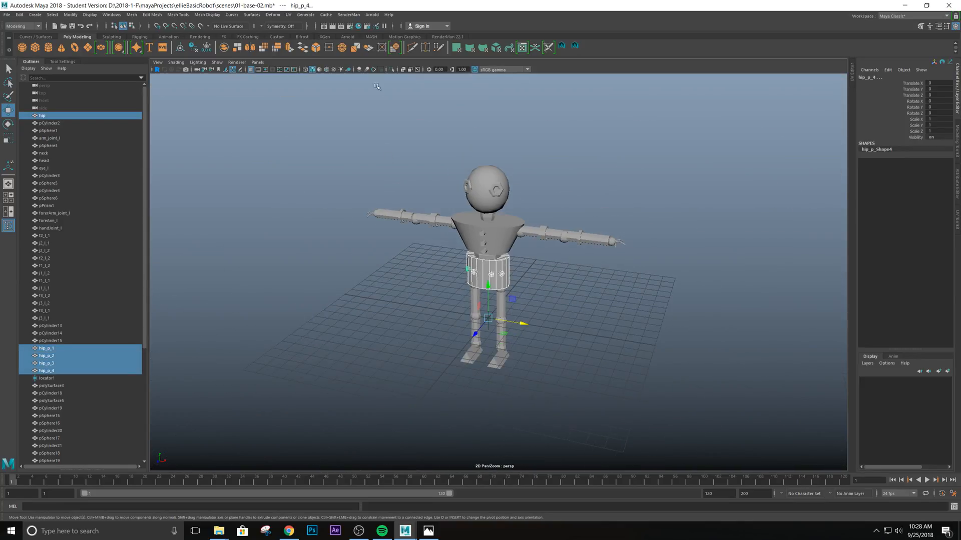
pyautogui.moveTo(377, 86); pyautogui.dragTo(560, 320)
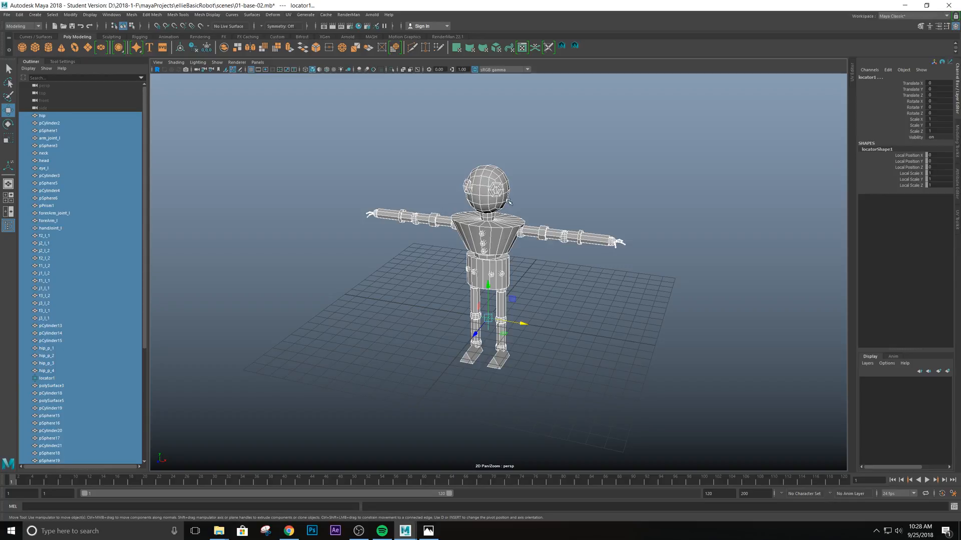
# Center the pivots of all selected robot parts with Center Pivot
pyautogui.click(70, 14)
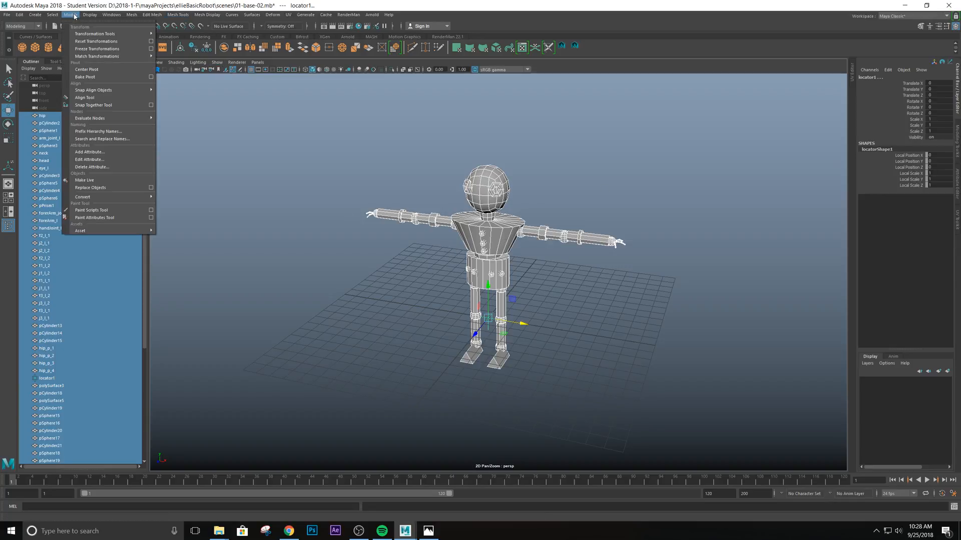
pyautogui.click(86, 70)
pyautogui.scroll(5, 573, 312)
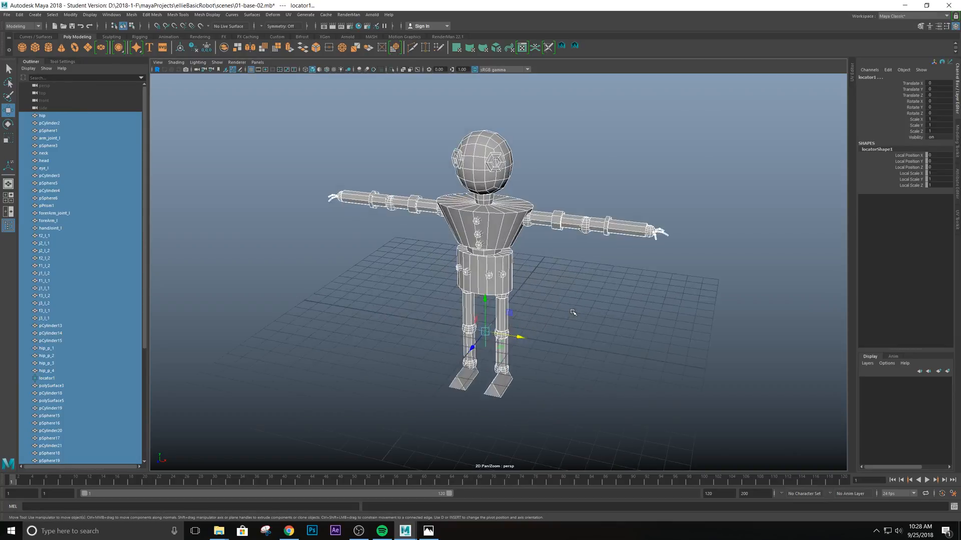
# Select the small bolts on the hip one after another to check where each one's pivot sits
pyautogui.click(507, 275)
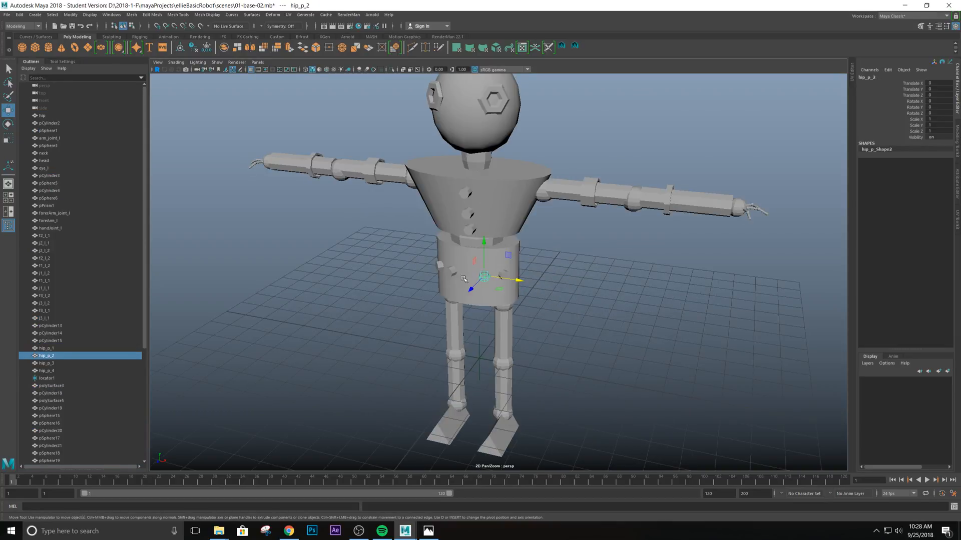
pyautogui.click(453, 273)
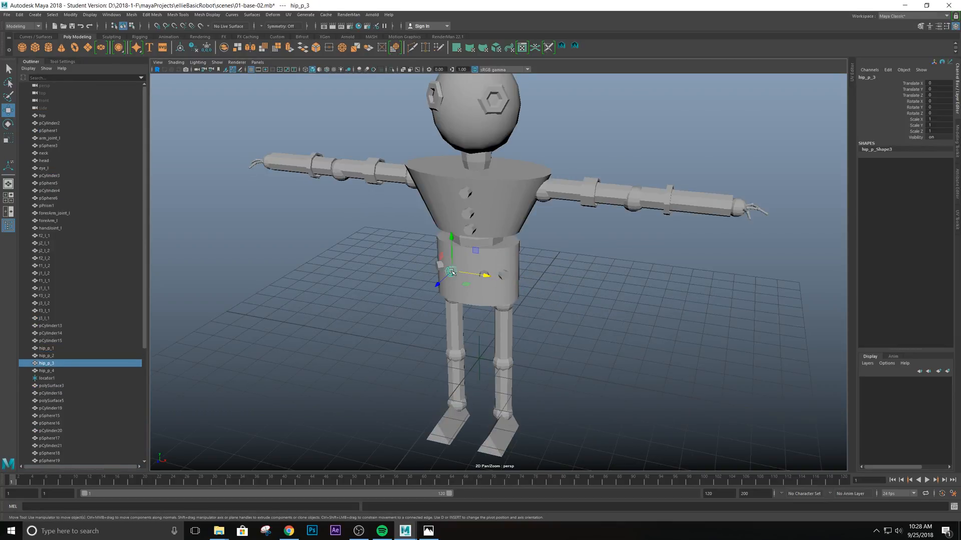
pyautogui.click(440, 265)
pyautogui.scroll(-3, 440, 265)
pyautogui.scroll(8, 510, 315)
pyautogui.scroll(-6, 510, 315)
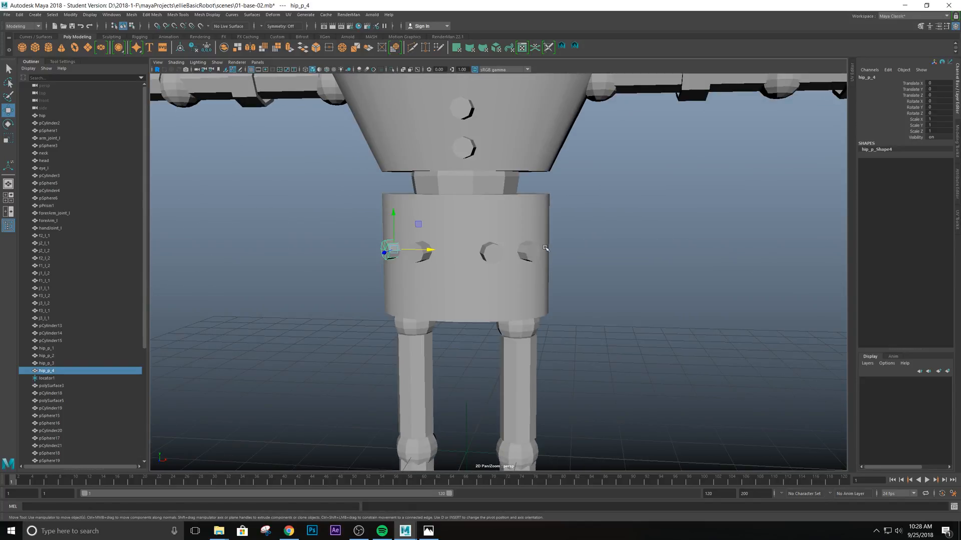
# Select the hip cylinder together with the four small bolts on it
pyautogui.click(535, 223)
pyautogui.scroll(4, 552, 303)
pyautogui.keyDown('alt'); pyautogui.moveTo(579, 270); pyautogui.dragTo(566, 313); pyautogui.keyUp('alt')
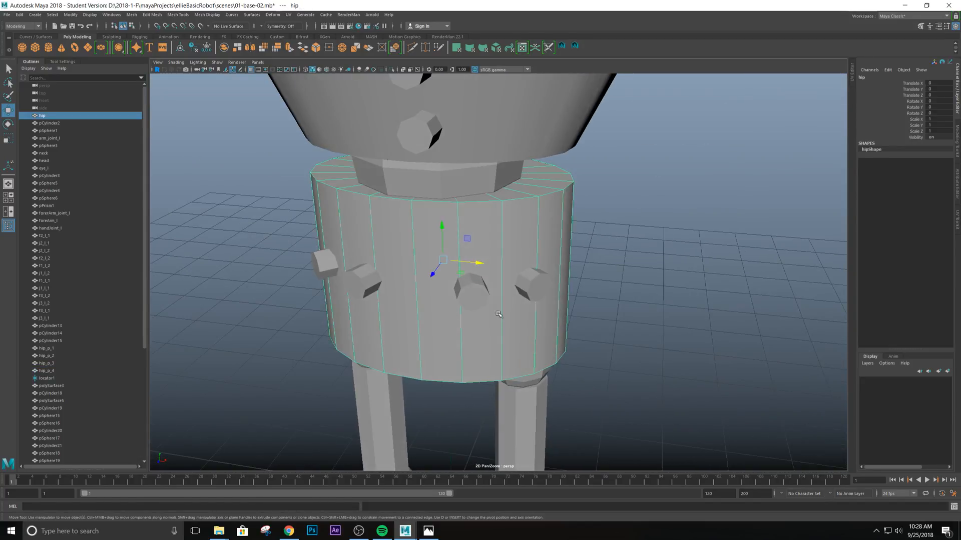
pyautogui.click(519, 302)
pyautogui.keyDown('shift'); pyautogui.click(485, 296); pyautogui.keyUp('shift')
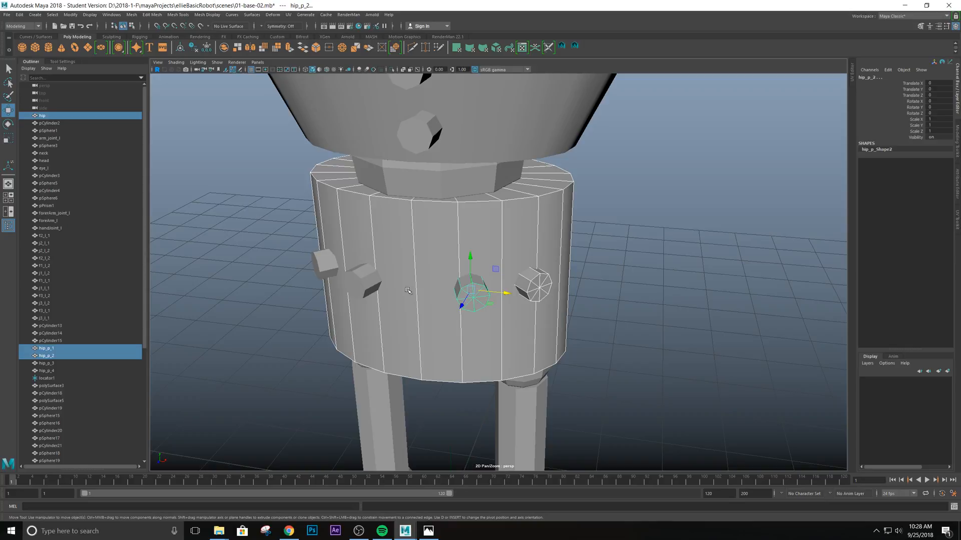
pyautogui.keyDown('shift'); pyautogui.click(374, 282); pyautogui.keyUp('shift')
pyautogui.keyDown('shift'); pyautogui.click(324, 262); pyautogui.keyUp('shift')
pyautogui.scroll(-1, 544, 339)
pyautogui.scroll(2, 545, 340)
pyautogui.scroll(-4, 546, 340)
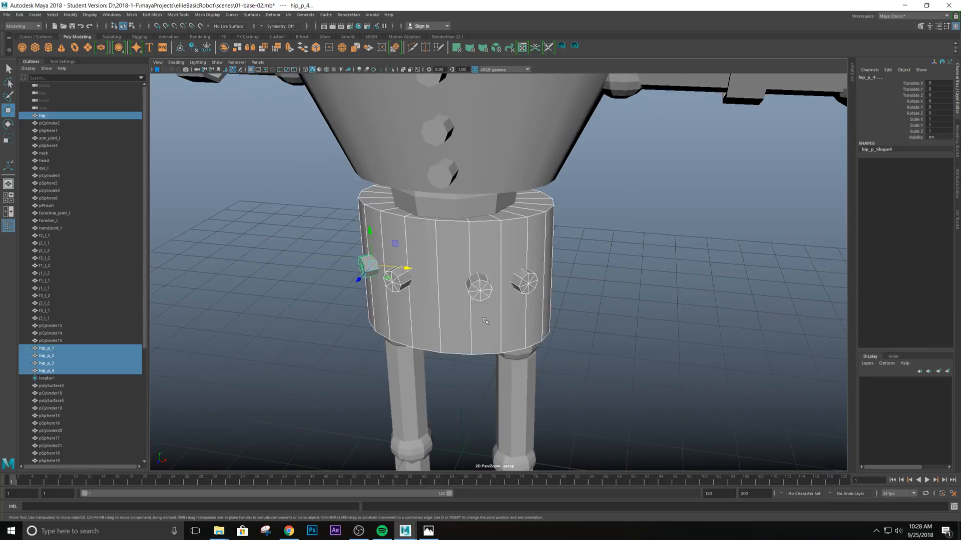
pyautogui.moveTo(521, 297)
pyautogui.keyDown('alt'); pyautogui.mouseDown()
pyautogui.moveTo(606, 273)
pyautogui.moveTo(518, 234)
pyautogui.moveTo(315, 277)
pyautogui.moveTo(443, 297)
pyautogui.moveTo(516, 285)
pyautogui.mouseUp(); pyautogui.keyUp('alt')
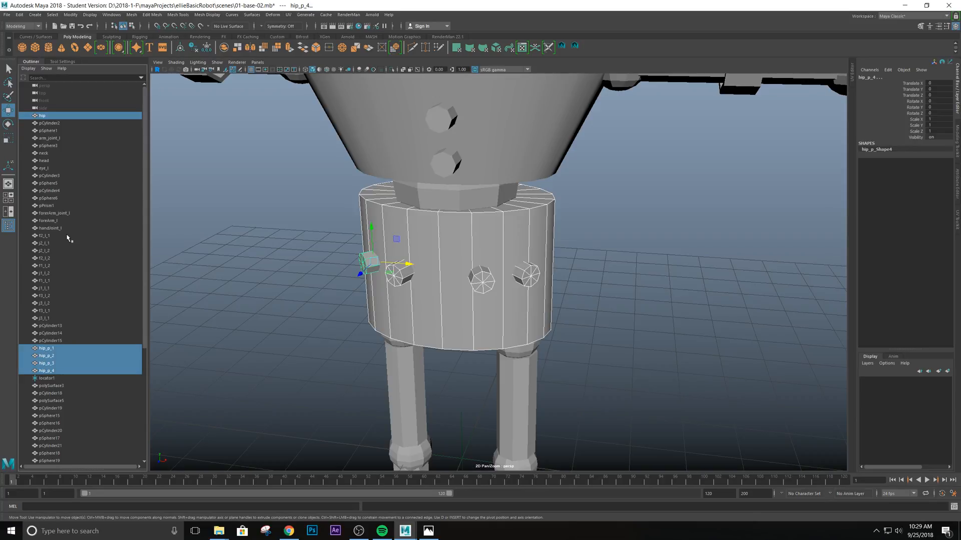
# Group the selected hip cylinder and bolts and rename the new group gr_hip
pyautogui.hotkey('ctrl', 'g')
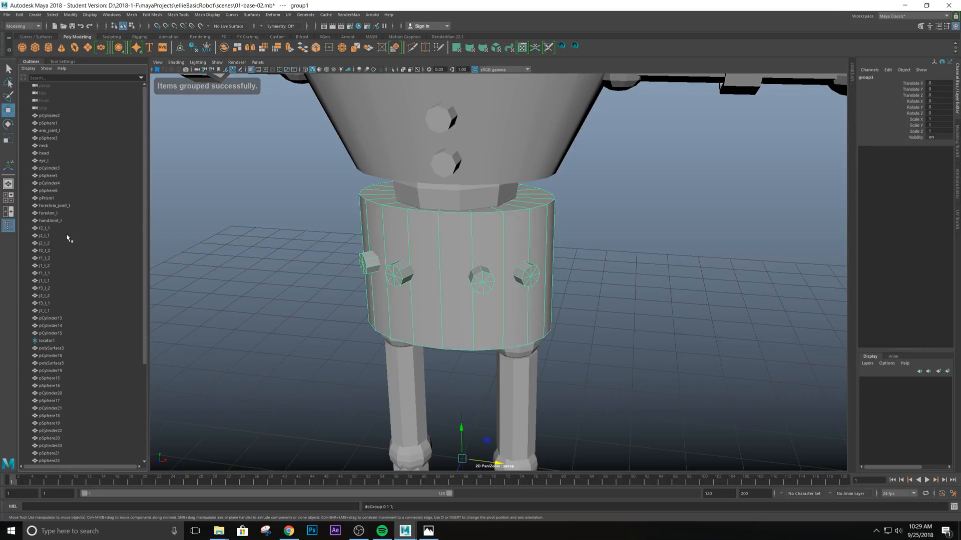
pyautogui.scroll(-5, 76, 363)
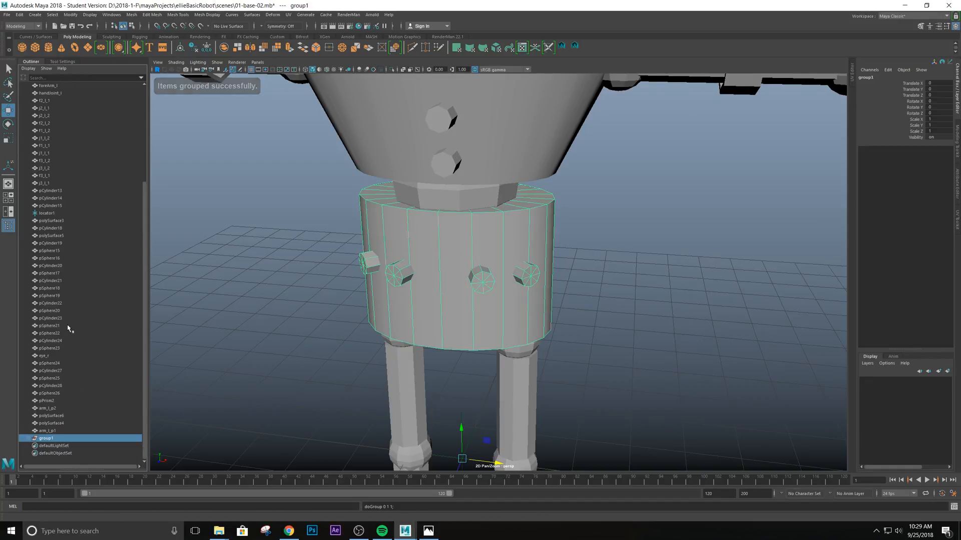
pyautogui.click(49, 440)
pyautogui.doubleClick(49, 439)
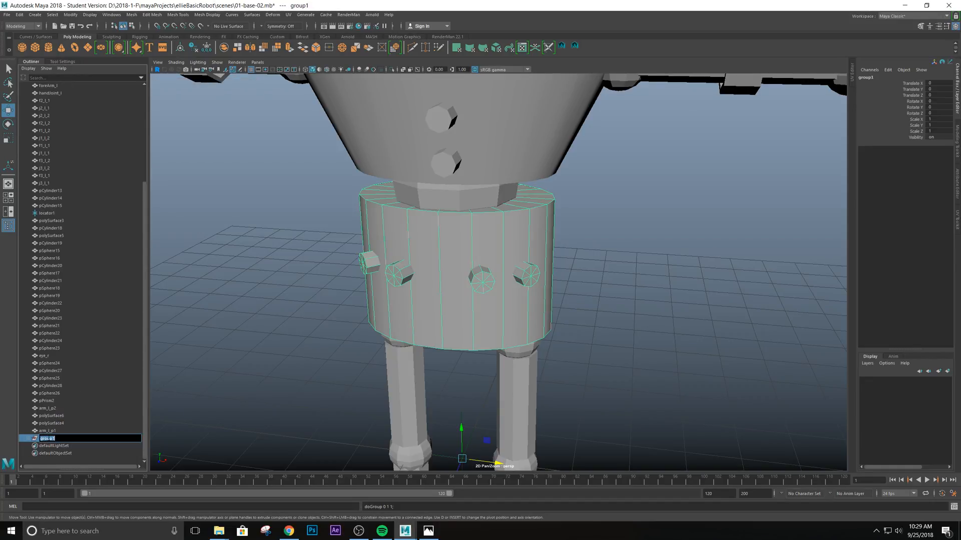
pyautogui.write('h')
pyautogui.write('p')
pyautogui.press('Return')
# Reorder the gr_hip group to sit above pCylinder2 at the top level of the object list, outside pSphere1
pyautogui.scroll(-3, 432, 378)
pyautogui.scroll(-2, 433, 378)
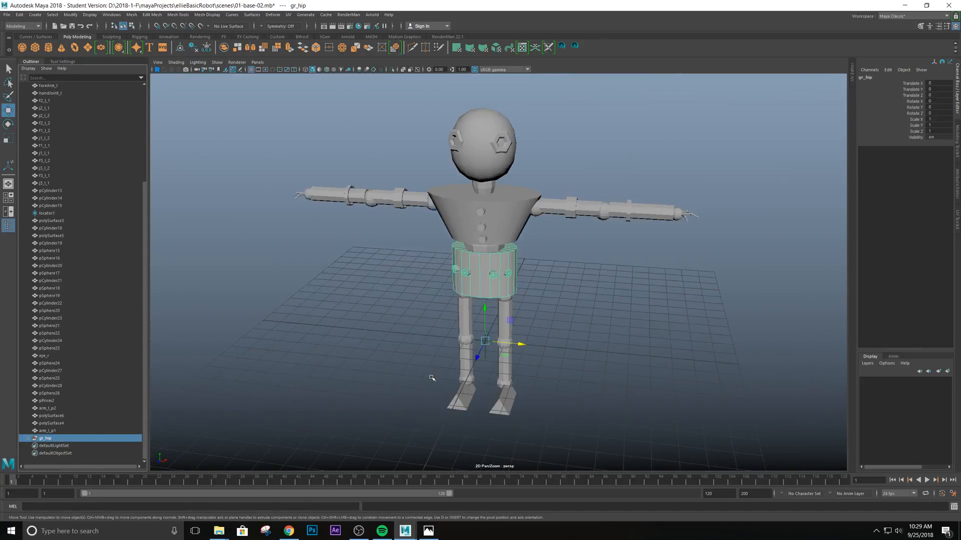
pyautogui.scroll(4, 432, 378)
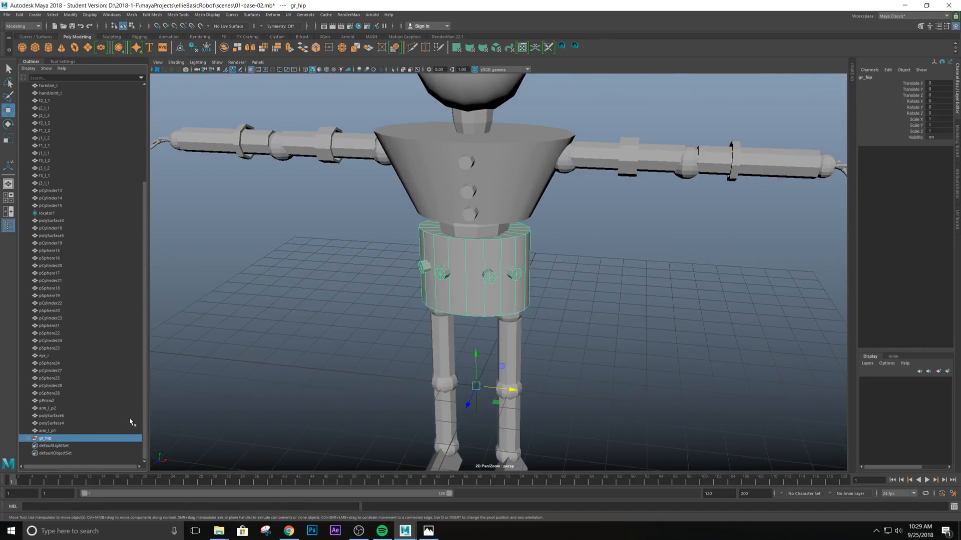
pyautogui.scroll(5, 116, 358)
pyautogui.scroll(-6, 116, 358)
pyautogui.moveTo(57, 439); pyautogui.dragTo(44, 109)
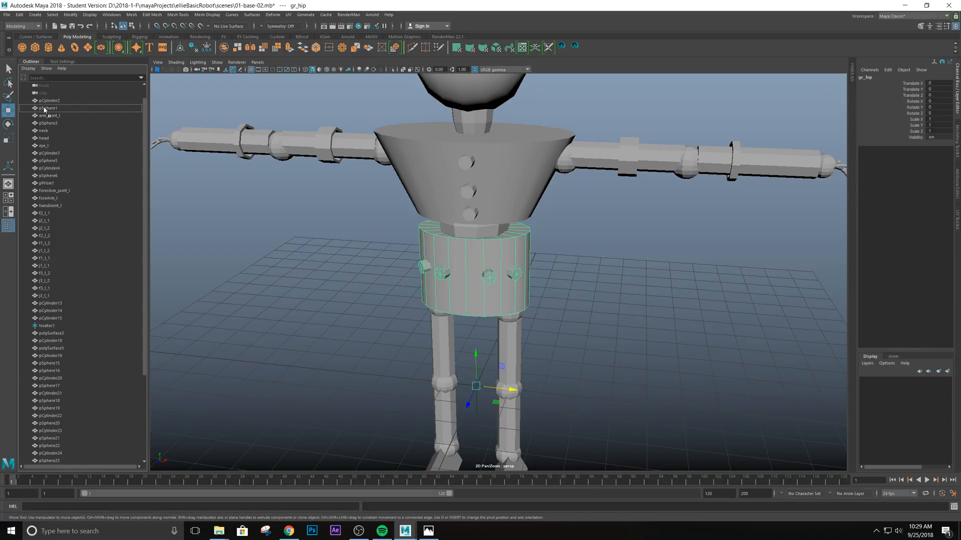
pyautogui.moveTo(45, 109); pyautogui.dragTo(51, 118)
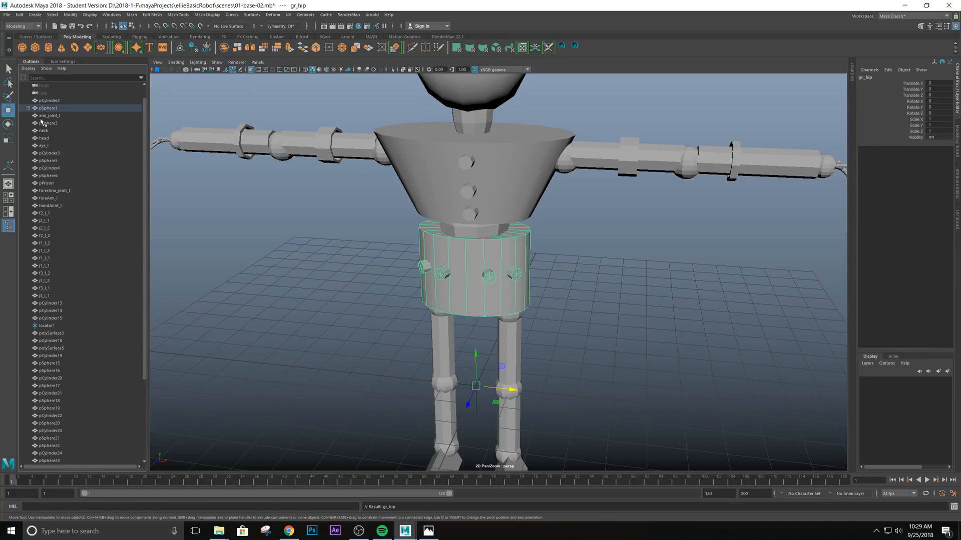
pyautogui.click(29, 108)
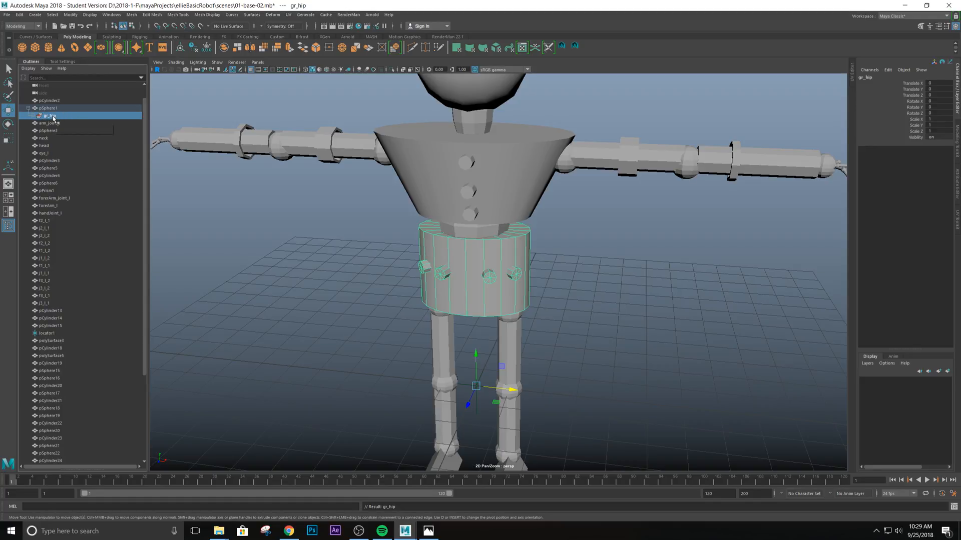
pyautogui.moveTo(47, 119); pyautogui.dragTo(46, 109)
pyautogui.moveTo(47, 110); pyautogui.dragTo(50, 100)
# Examine the hip group, waist and torso from the front and sides to see which parts belong together
pyautogui.scroll(-2, 377, 345)
pyautogui.scroll(6, 372, 346)
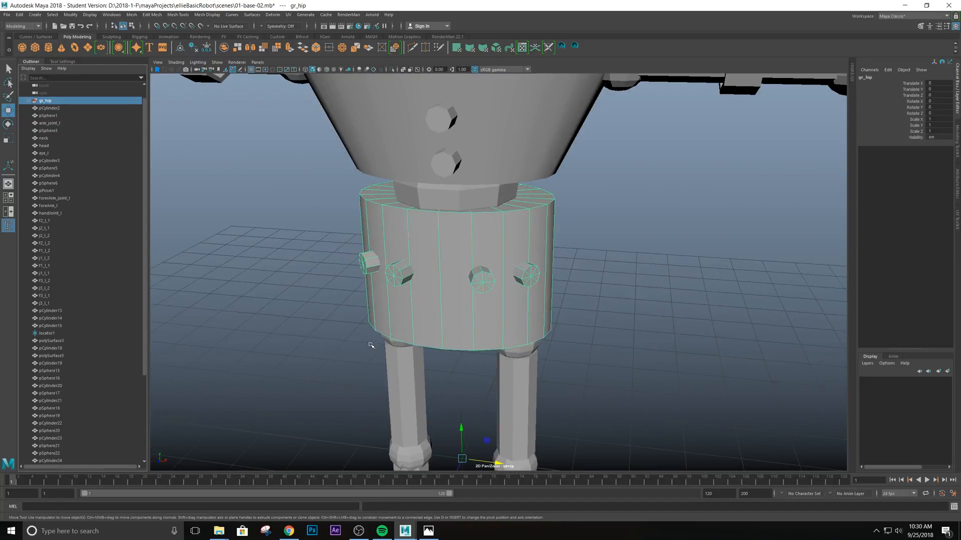
pyautogui.keyDown('alt'); pyautogui.moveTo(443, 307); pyautogui.dragTo(395, 325, button='middle'); pyautogui.keyUp('alt')
pyautogui.keyDown('alt'); pyautogui.moveTo(394, 325); pyautogui.dragTo(434, 309); pyautogui.keyUp('alt')
pyautogui.scroll(-5, 435, 309)
pyautogui.keyDown('alt'); pyautogui.moveTo(493, 163); pyautogui.dragTo(484, 253, button='middle'); pyautogui.keyUp('alt')
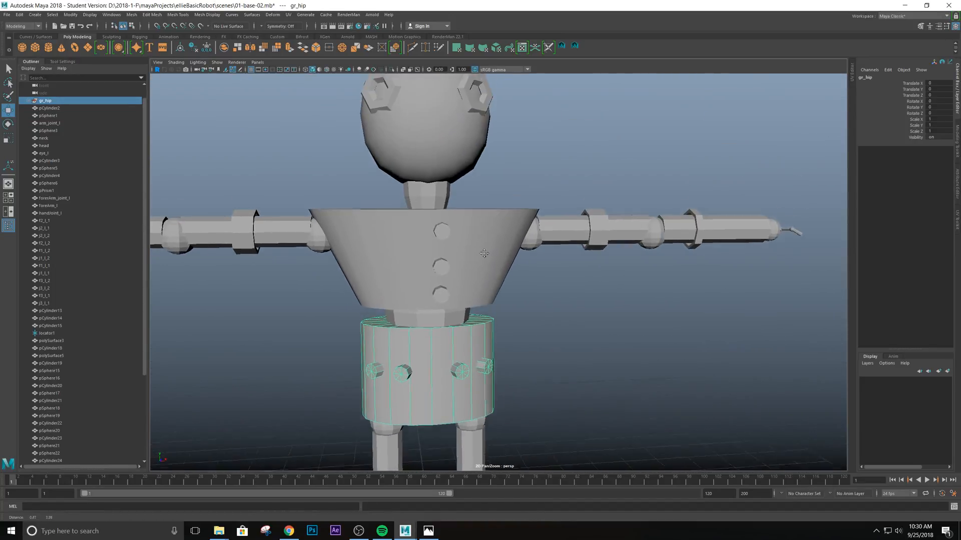
pyautogui.keyDown('alt'); pyautogui.moveTo(505, 287); pyautogui.dragTo(519, 307); pyautogui.keyUp('alt')
pyautogui.scroll(-4, 508, 324)
pyautogui.scroll(5, 503, 329)
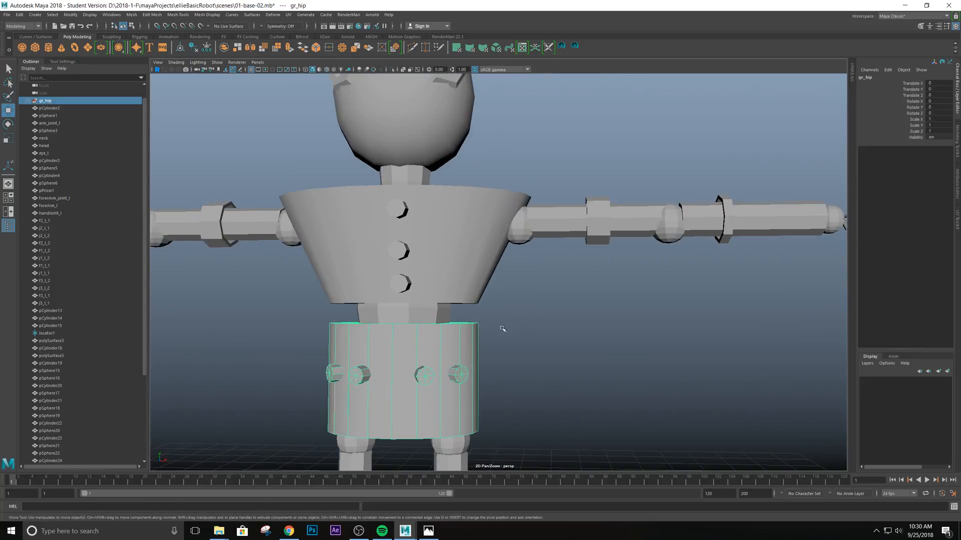
pyautogui.keyDown('alt'); pyautogui.moveTo(482, 362); pyautogui.dragTo(562, 225, button='middle'); pyautogui.keyUp('alt')
pyautogui.keyDown('alt'); pyautogui.moveTo(590, 257); pyautogui.dragTo(551, 262); pyautogui.keyUp('alt')
pyautogui.keyDown('alt'); pyautogui.moveTo(545, 231); pyautogui.dragTo(548, 314, button='middle'); pyautogui.keyUp('alt')
pyautogui.keyDown('alt'); pyautogui.moveTo(548, 314); pyautogui.dragTo(530, 306); pyautogui.keyUp('alt')
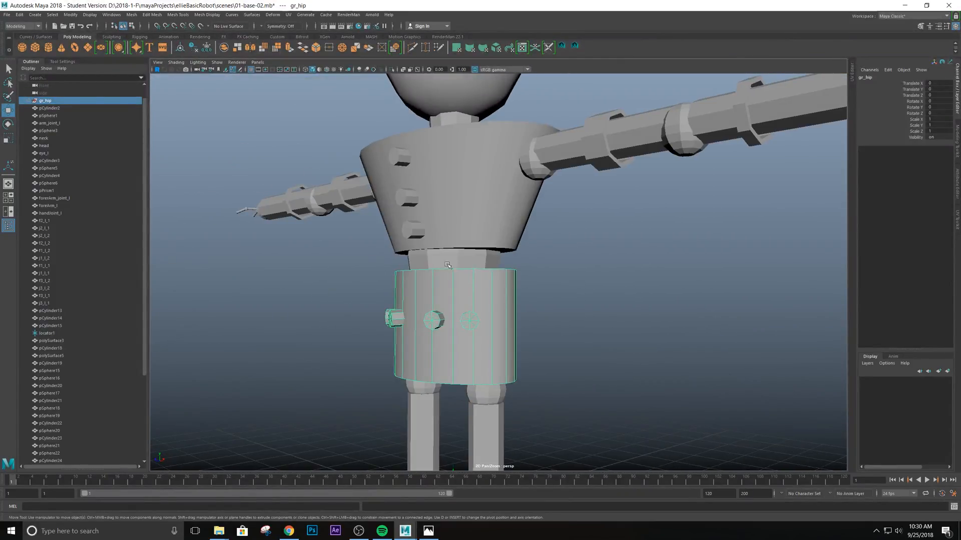
pyautogui.scroll(-5, 466, 291)
pyautogui.scroll(5, 463, 289)
pyautogui.keyDown('alt'); pyautogui.moveTo(460, 289); pyautogui.dragTo(472, 289); pyautogui.keyUp('alt')
# Select the waist joint pSphere1 between torso and hip and examine how it sits between them
pyautogui.click(465, 265)
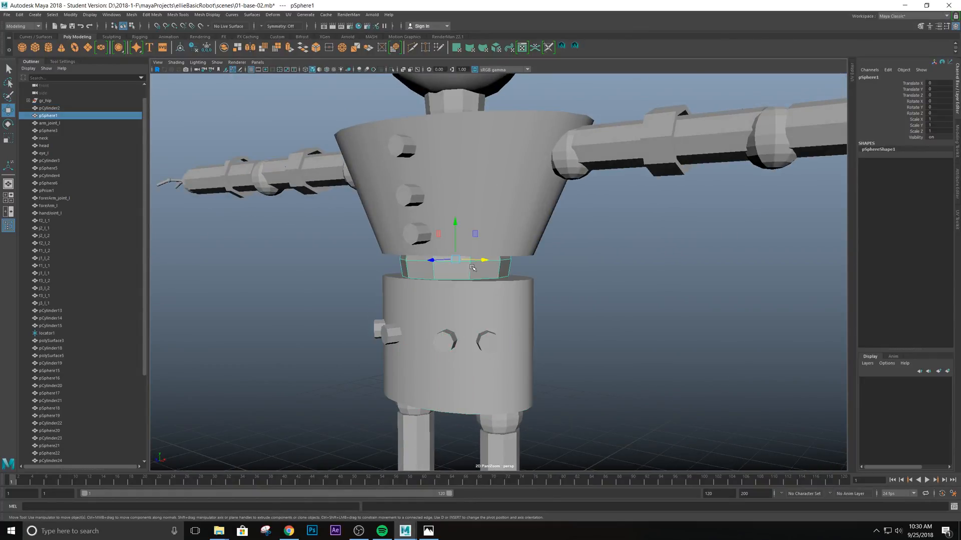
pyautogui.scroll(2, 520, 281)
pyautogui.keyDown('alt'); pyautogui.moveTo(556, 286); pyautogui.dragTo(472, 296); pyautogui.keyUp('alt')
pyautogui.scroll(-4, 555, 281)
pyautogui.scroll(-2, 495, 225)
pyautogui.keyDown('alt'); pyautogui.moveTo(499, 218); pyautogui.dragTo(479, 253); pyautogui.keyUp('alt')
pyautogui.scroll(3, 504, 292)
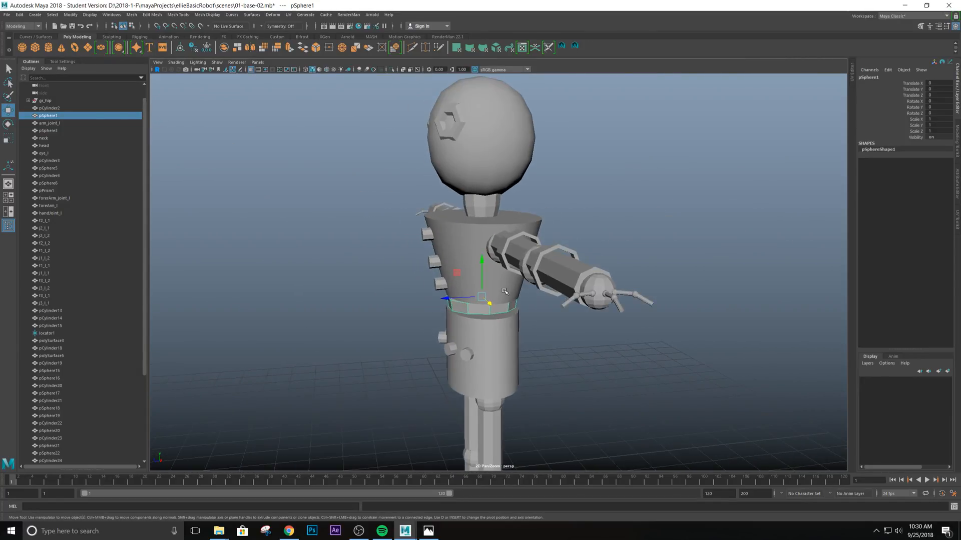
pyautogui.keyDown('alt'); pyautogui.moveTo(424, 356); pyautogui.dragTo(446, 301); pyautogui.keyUp('alt')
pyautogui.scroll(3, 617, 323)
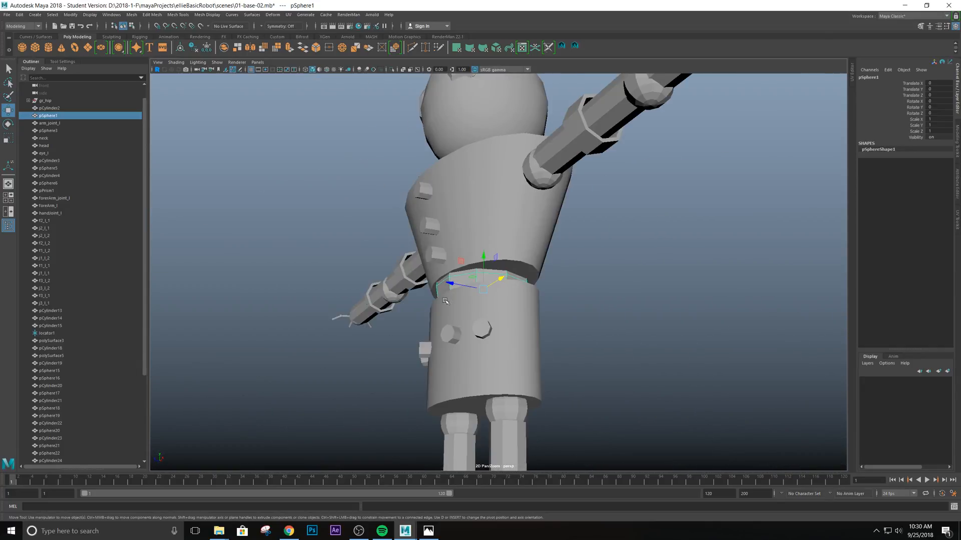
pyautogui.keyDown('alt'); pyautogui.moveTo(468, 188); pyautogui.dragTo(506, 256); pyautogui.keyUp('alt')
pyautogui.keyDown('alt'); pyautogui.moveTo(511, 308); pyautogui.dragTo(536, 248); pyautogui.keyUp('alt')
pyautogui.keyDown('alt'); pyautogui.moveTo(541, 250); pyautogui.dragTo(550, 283, button='middle'); pyautogui.keyUp('alt')
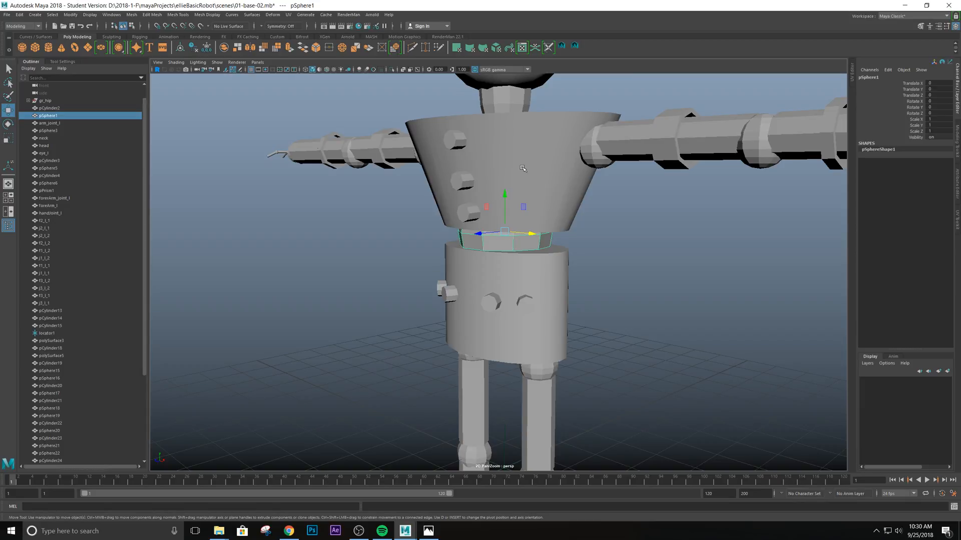
# Parent the waist joint pSphere1 under the gr_hip group, check the group's contents, and clear the selection
pyautogui.scroll(-5, 106, 395)
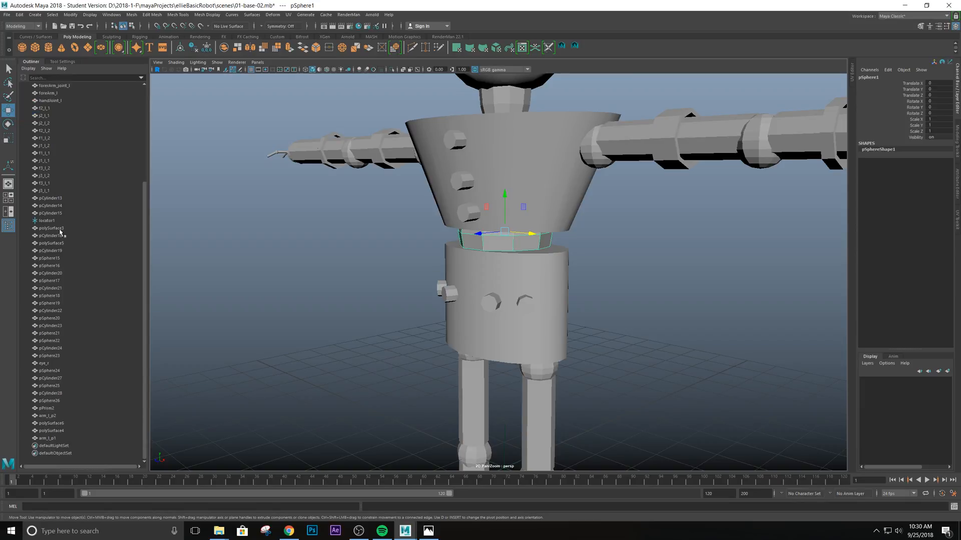
pyautogui.scroll(6, 80, 275)
pyautogui.scroll(-2, 522, 335)
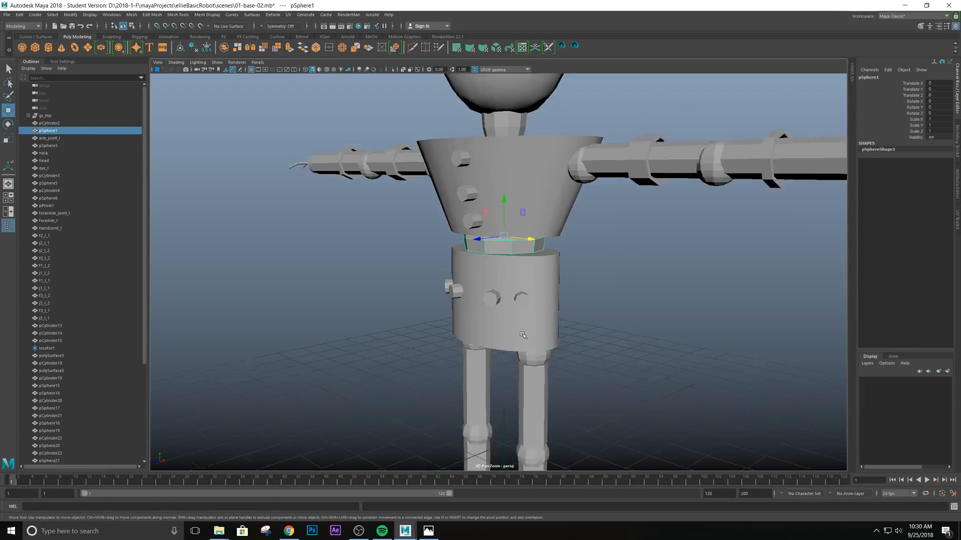
pyautogui.scroll(2, 523, 335)
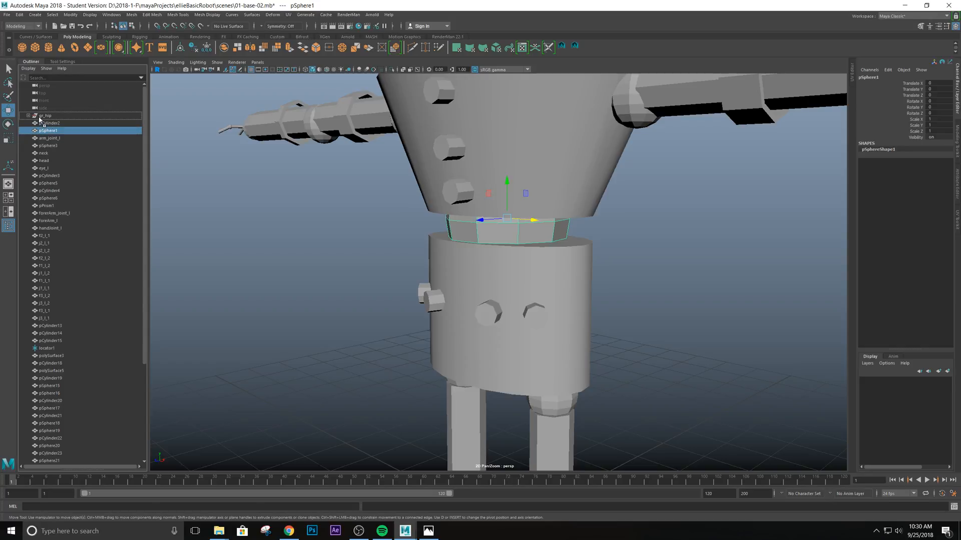
pyautogui.moveTo(39, 118); pyautogui.dragTo(39, 118, button='middle')
pyautogui.click(28, 116)
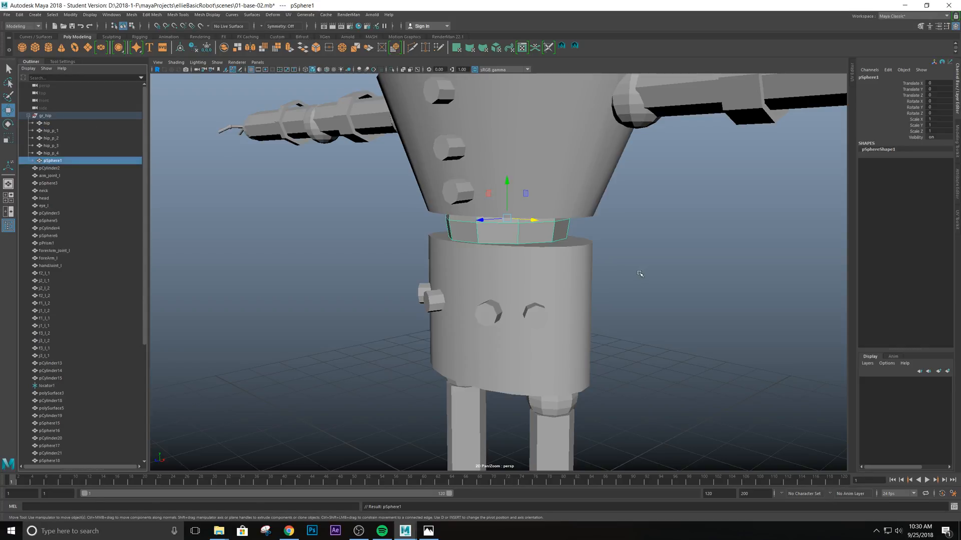
pyautogui.click(63, 123)
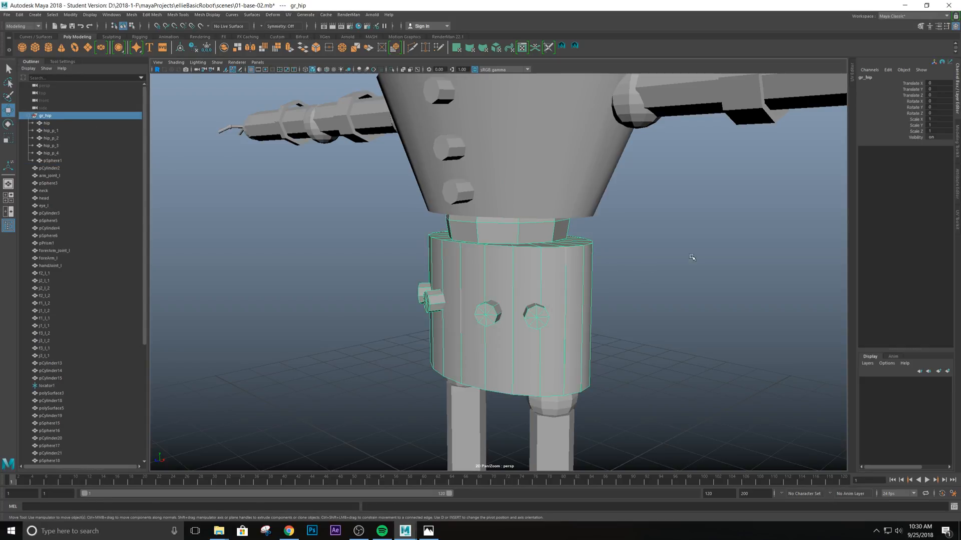
pyautogui.click(692, 259)
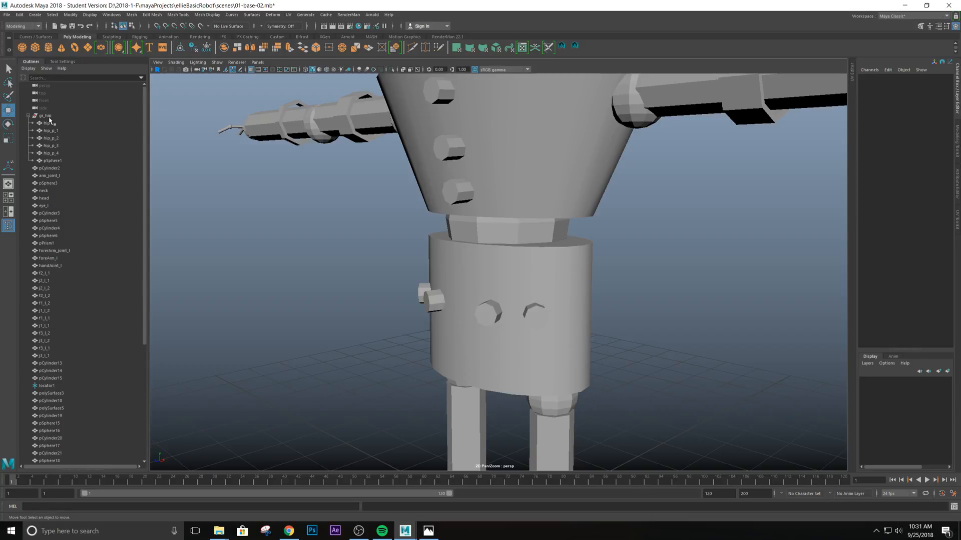
# Select the gr_hip group and examine its pivot and the legs below it from the front
pyautogui.click(49, 117)
pyautogui.scroll(-4, 503, 182)
pyautogui.keyDown('alt'); pyautogui.moveTo(493, 234); pyautogui.dragTo(545, 244); pyautogui.keyUp('alt')
pyautogui.scroll(-4, 556, 280)
pyautogui.scroll(3, 580, 250)
pyautogui.keyDown('alt'); pyautogui.moveTo(581, 249); pyautogui.dragTo(453, 303, button='middle'); pyautogui.keyUp('alt')
pyautogui.keyDown('alt'); pyautogui.moveTo(452, 302); pyautogui.dragTo(471, 297); pyautogui.keyUp('alt')
pyautogui.keyDown('alt'); pyautogui.moveTo(464, 370); pyautogui.dragTo(569, 193, button='middle'); pyautogui.keyUp('alt')
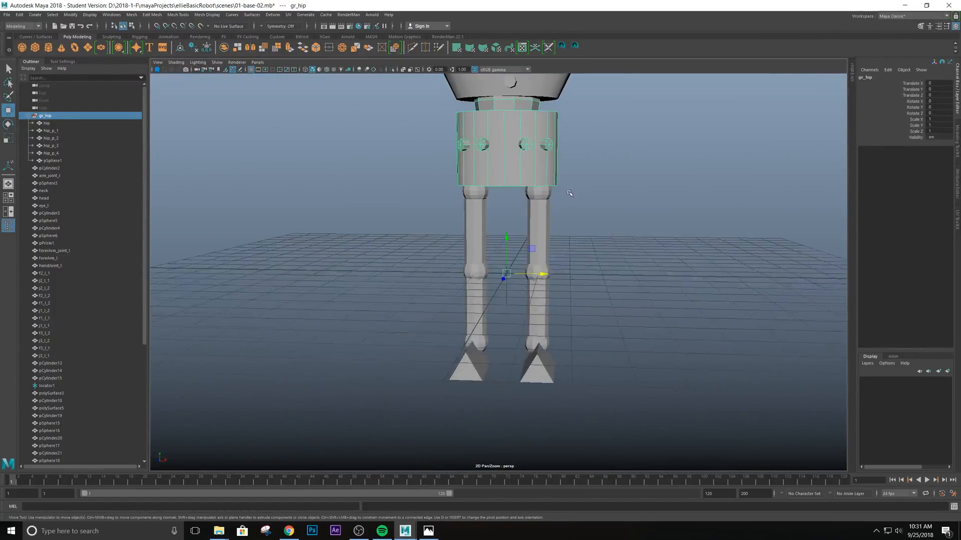
# Select the ball joint pSphere3 at the top of the leg, directly below the hip cylinder
pyautogui.scroll(3, 614, 241)
pyautogui.keyDown('alt'); pyautogui.moveTo(613, 241); pyautogui.dragTo(536, 263); pyautogui.keyUp('alt')
pyautogui.scroll(-2, 534, 255)
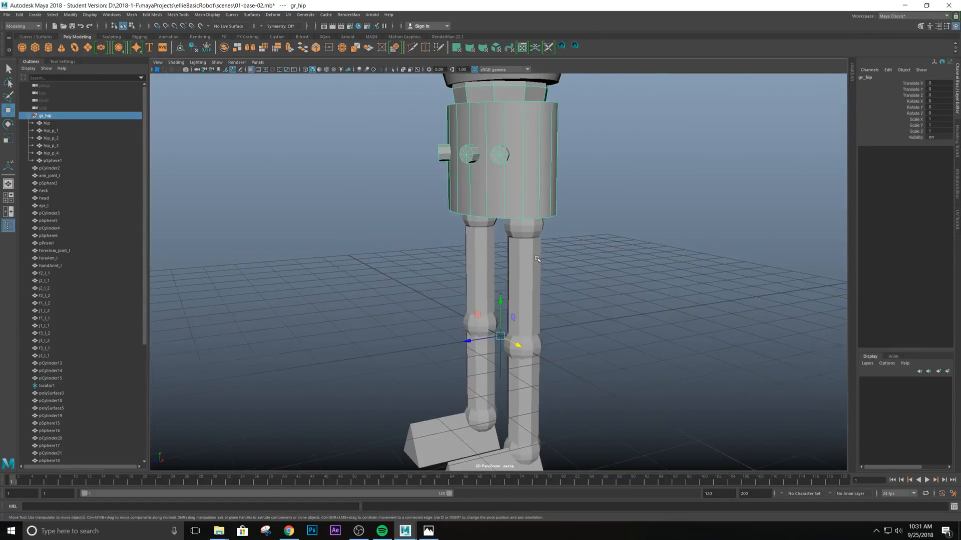
pyautogui.keyDown('alt'); pyautogui.moveTo(529, 210); pyautogui.dragTo(528, 272, button='middle'); pyautogui.keyUp('alt')
pyautogui.keyDown('alt'); pyautogui.moveTo(528, 272); pyautogui.dragTo(554, 268); pyautogui.keyUp('alt')
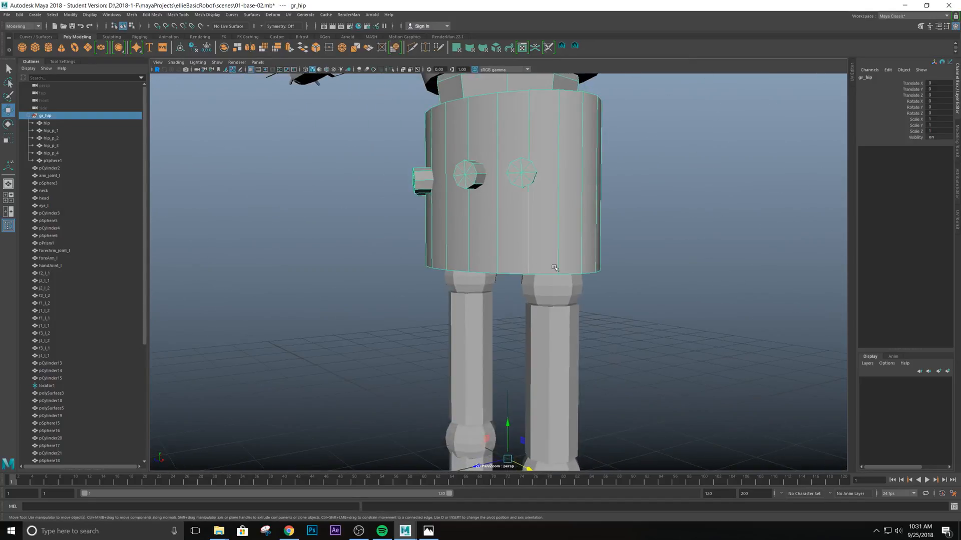
pyautogui.click(564, 294)
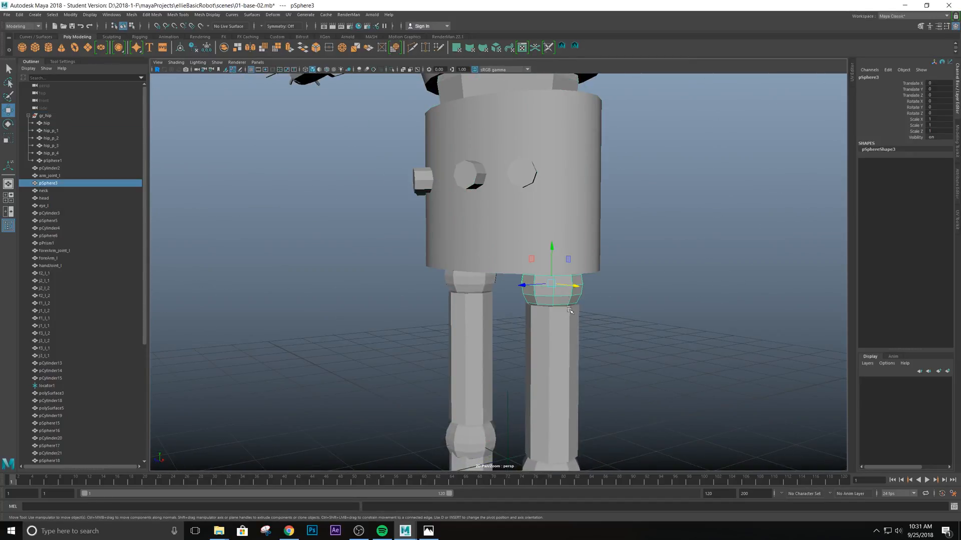
# Select the upper-leg cylinder pCylinder3, then the hip, and examine where the leg meets the hip from several angles
pyautogui.click(562, 351)
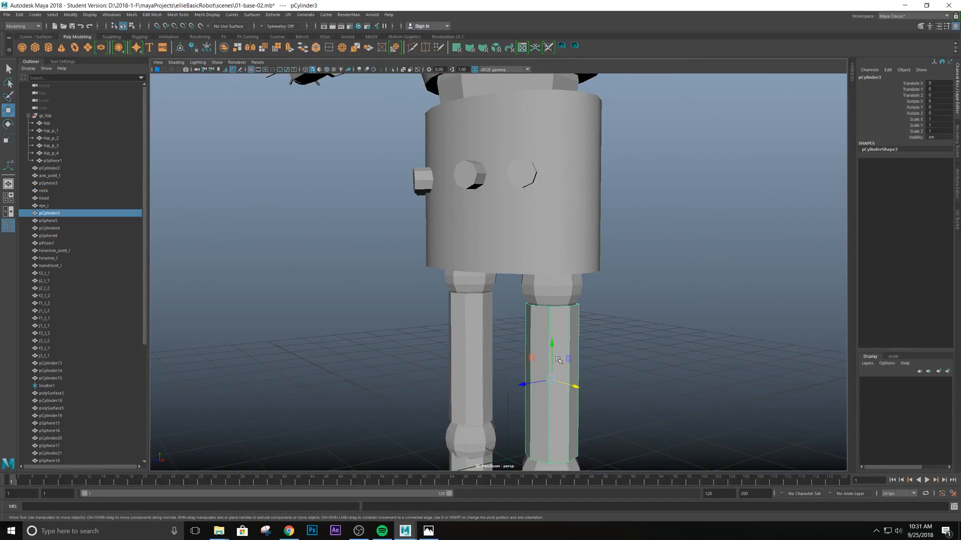
pyautogui.click(530, 275)
pyautogui.keyDown('alt'); pyautogui.moveTo(530, 275); pyautogui.dragTo(573, 258); pyautogui.keyUp('alt')
pyautogui.keyDown('alt'); pyautogui.moveTo(573, 258); pyautogui.dragTo(547, 310, button='middle'); pyautogui.keyUp('alt')
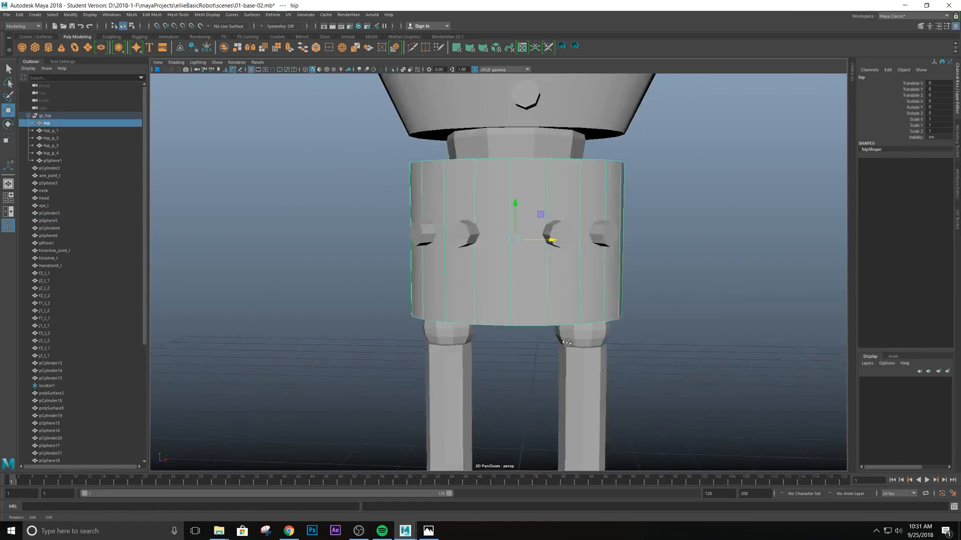
pyautogui.keyDown('alt'); pyautogui.moveTo(547, 310); pyautogui.dragTo(483, 296); pyautogui.keyUp('alt')
pyautogui.keyDown('alt'); pyautogui.moveTo(587, 341); pyautogui.dragTo(558, 326, button='right'); pyautogui.keyUp('alt')
pyautogui.keyDown('alt'); pyautogui.moveTo(559, 327); pyautogui.dragTo(540, 271, button='middle'); pyautogui.keyUp('alt')
pyautogui.keyDown('alt'); pyautogui.moveTo(540, 271); pyautogui.dragTo(525, 288); pyautogui.keyUp('alt')
# Select the ball joint pSphere3 and the upper-leg cylinder pCylinder3 in turn and examine how they connect
pyautogui.click(515, 240)
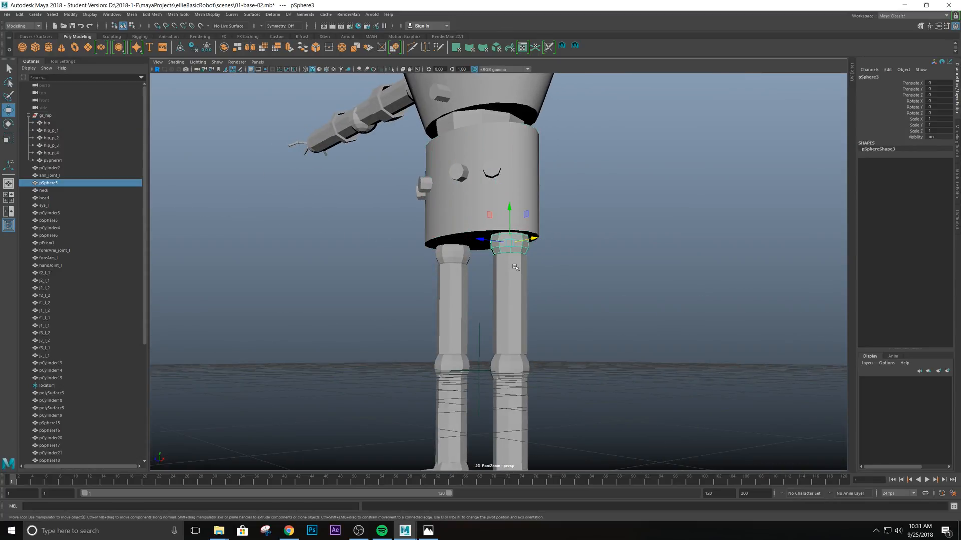
pyautogui.click(512, 275)
pyautogui.click(514, 244)
pyautogui.click(513, 304)
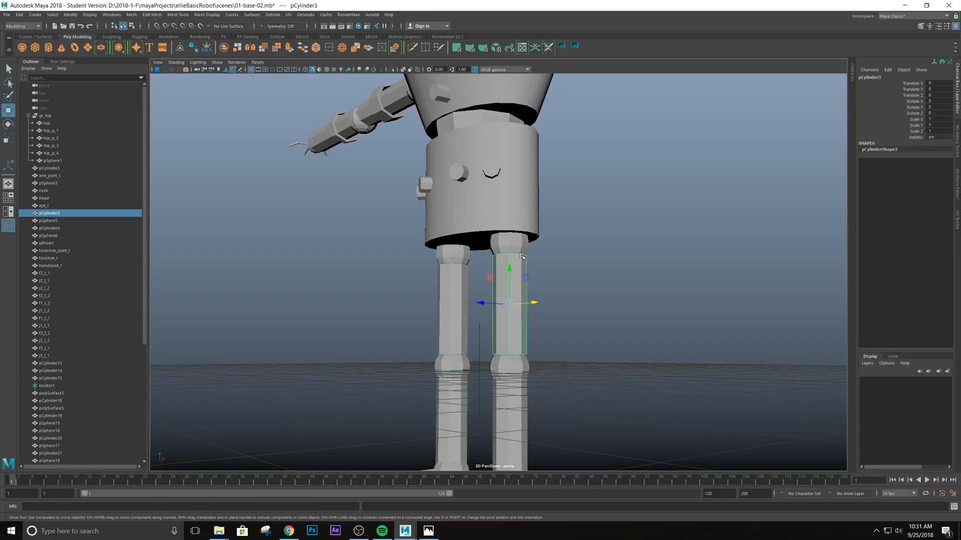
pyautogui.scroll(2, 528, 244)
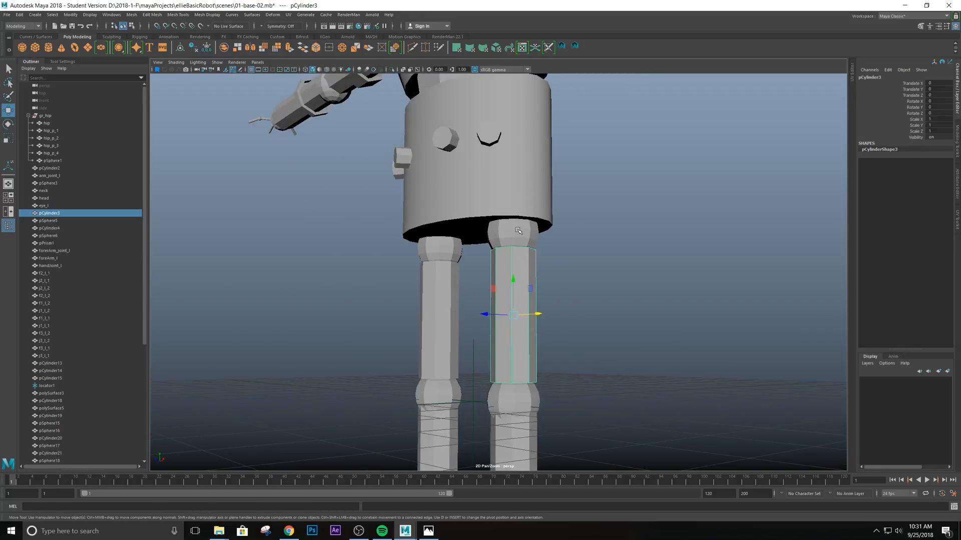
pyautogui.keyDown('alt'); pyautogui.moveTo(518, 230); pyautogui.dragTo(543, 231); pyautogui.keyUp('alt')
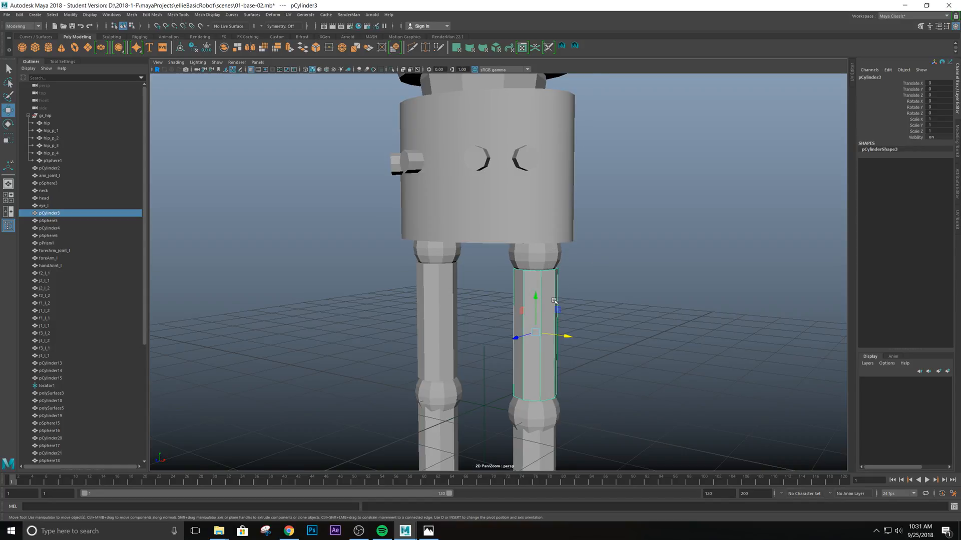
pyautogui.scroll(-3, 554, 300)
pyautogui.scroll(3, 554, 301)
pyautogui.scroll(-2, 554, 301)
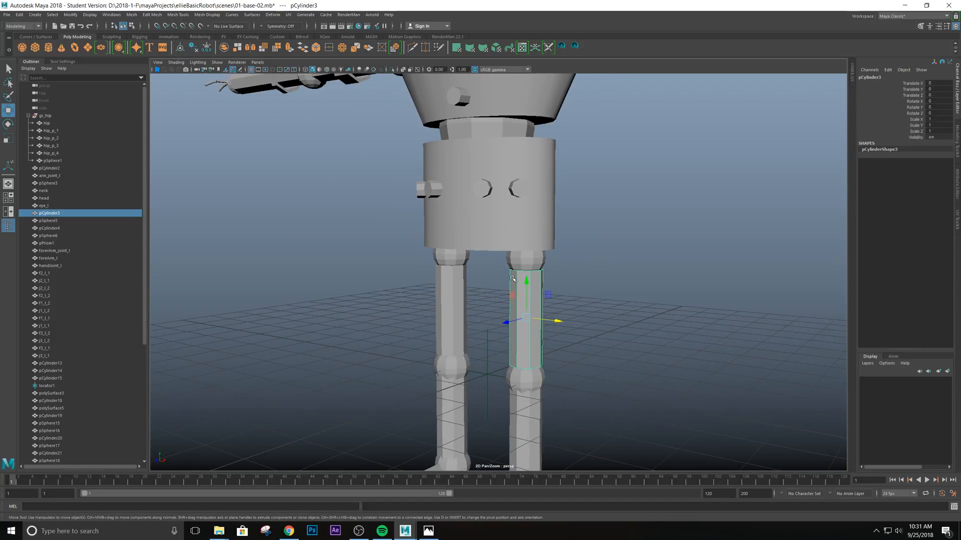
pyautogui.scroll(-3, 548, 280)
pyautogui.scroll(3, 553, 279)
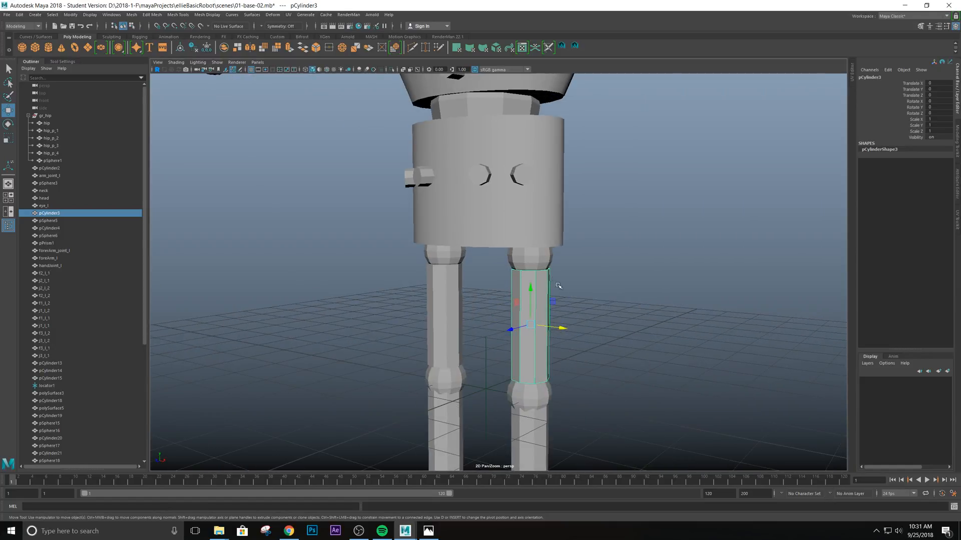
# Group the ball joint pSphere3 with the upper-leg cylinder pCylinder3 and name the group gr_upperLeg
pyautogui.click(538, 260)
pyautogui.keyDown('shift'); pyautogui.click(538, 313); pyautogui.keyUp('shift')
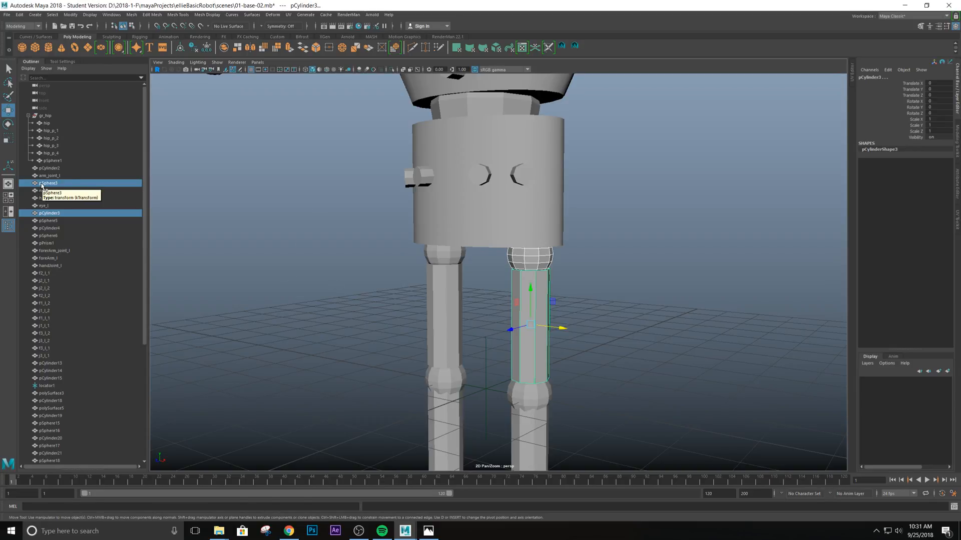
pyautogui.hotkey('ctrl', 'g')
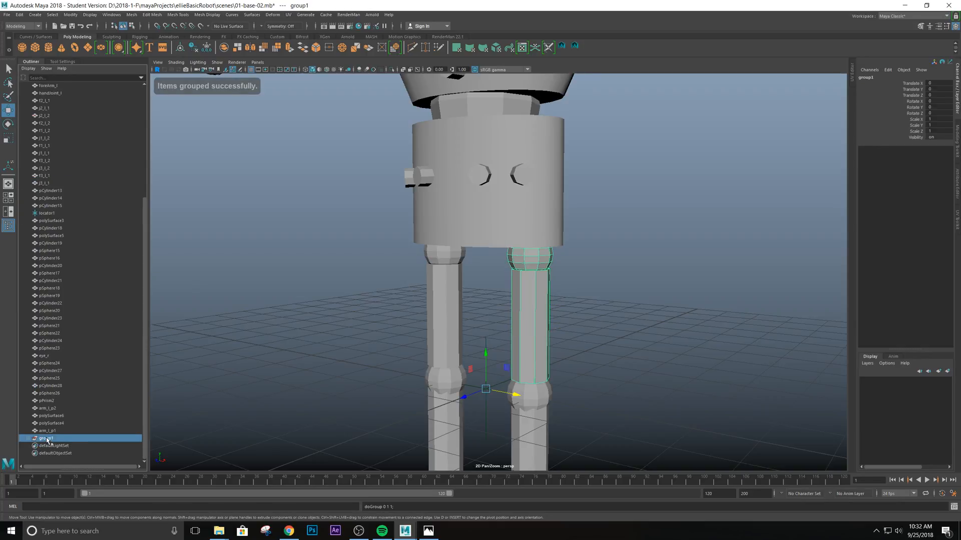
pyautogui.doubleClick(46, 439)
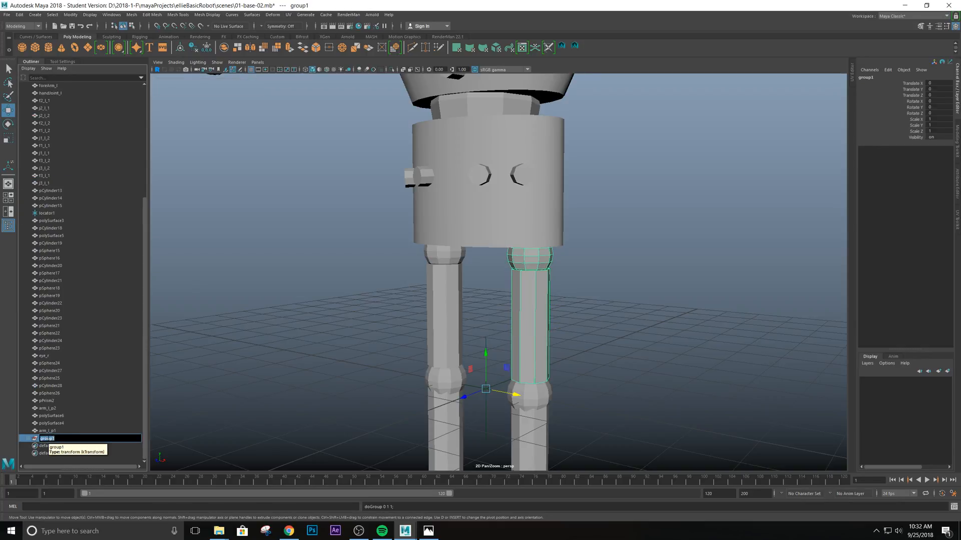
pyautogui.write('gr')
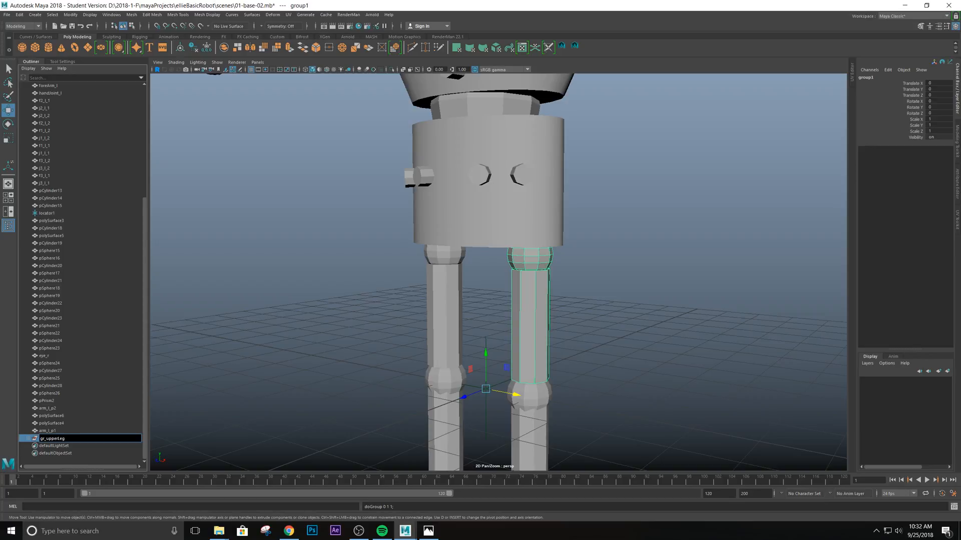
pyautogui.press('Return')
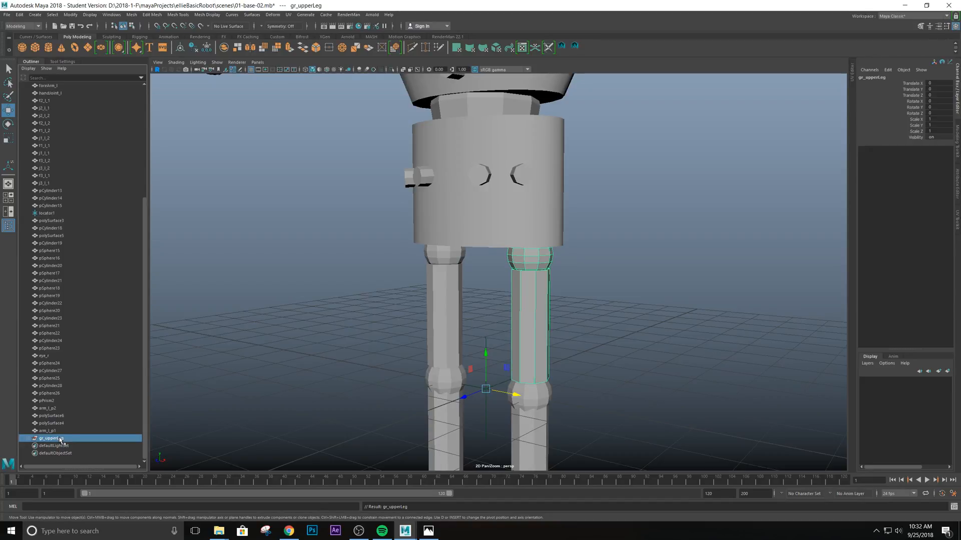
# Move the gr_upperLeg group directly above gr_hip in the Outliner order
pyautogui.scroll(3, 40, 90)
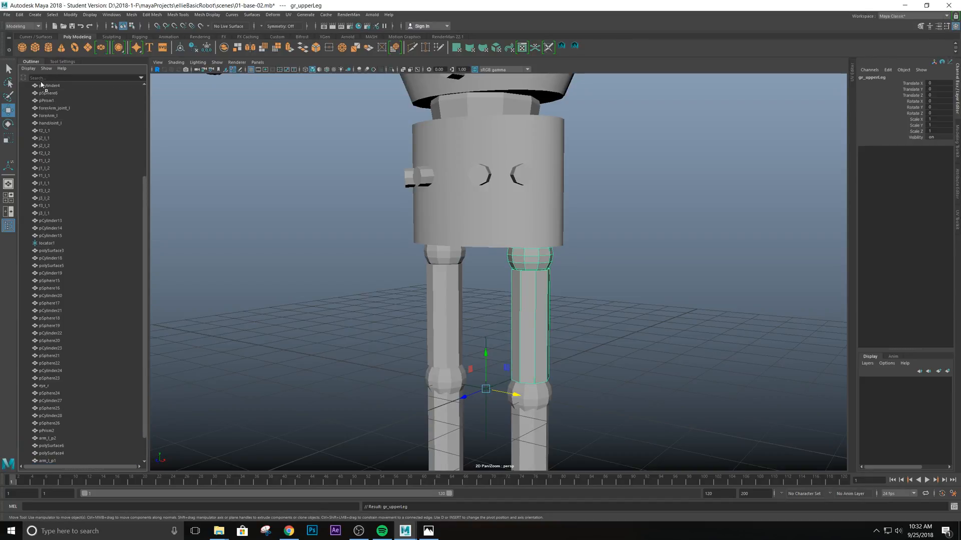
pyautogui.scroll(5, 35, 90)
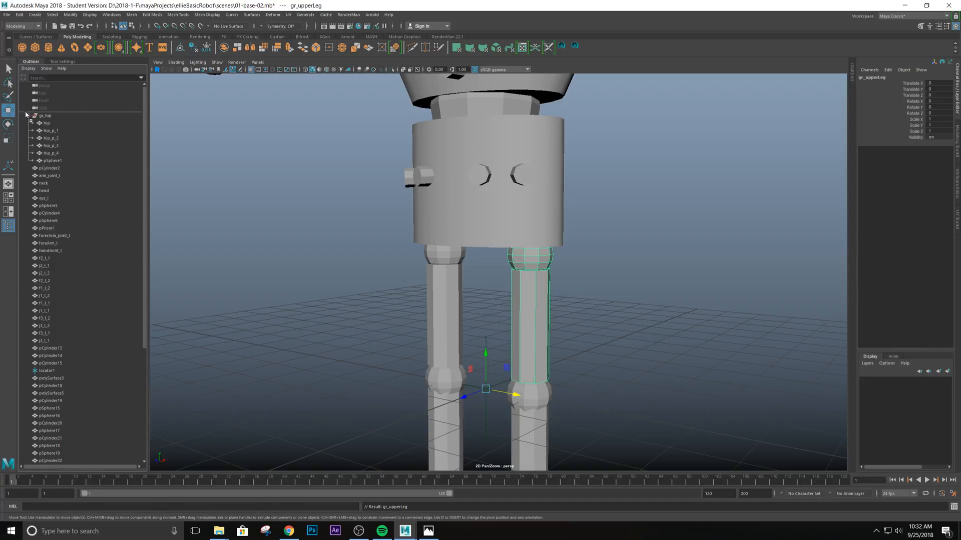
pyautogui.moveTo(26, 115); pyautogui.dragTo(25, 115, button='middle')
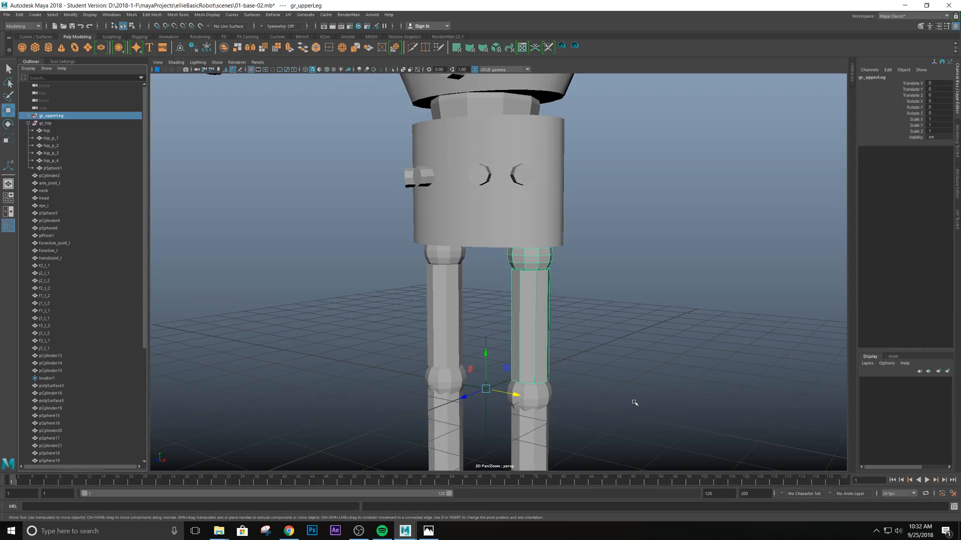
# Group the knee joint pSphere5 with the lower-leg cylinder pCylinder4 and move the group directly above gr_upperLeg in the Outliner
pyautogui.keyDown('alt'); pyautogui.moveTo(635, 401); pyautogui.dragTo(463, 317); pyautogui.keyUp('alt')
pyautogui.click(500, 272)
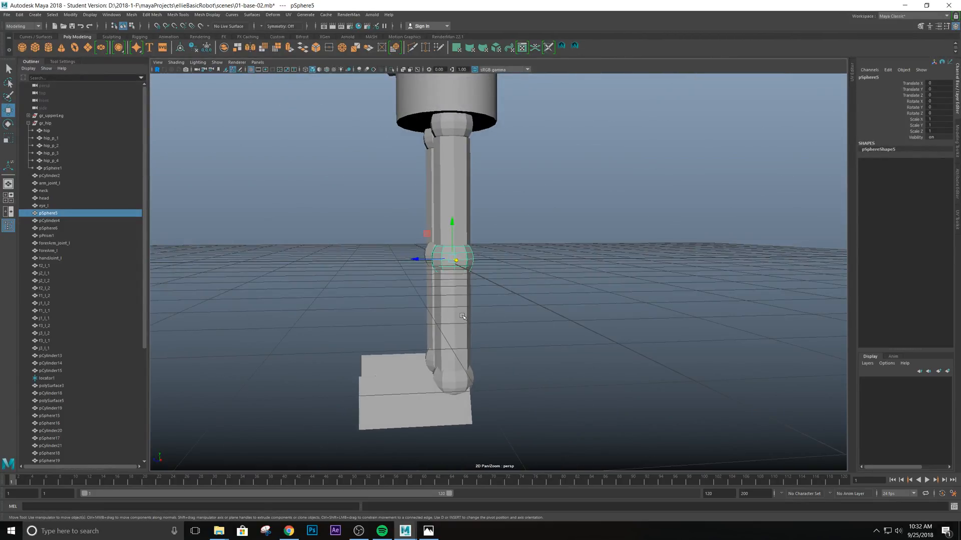
pyautogui.keyDown('shift'); pyautogui.click(463, 316); pyautogui.keyUp('shift')
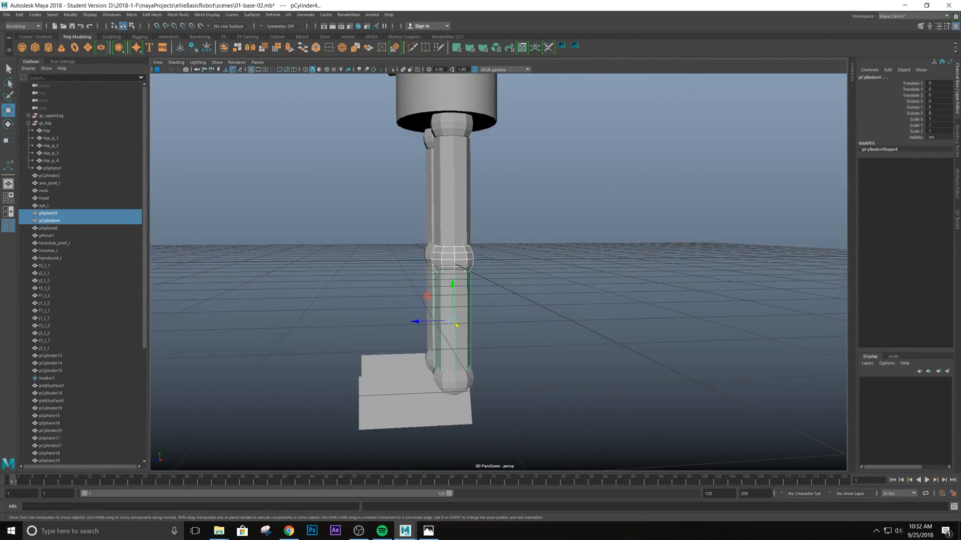
pyautogui.hotkey('ctrl', 'g')
pyautogui.scroll(-7, 75, 279)
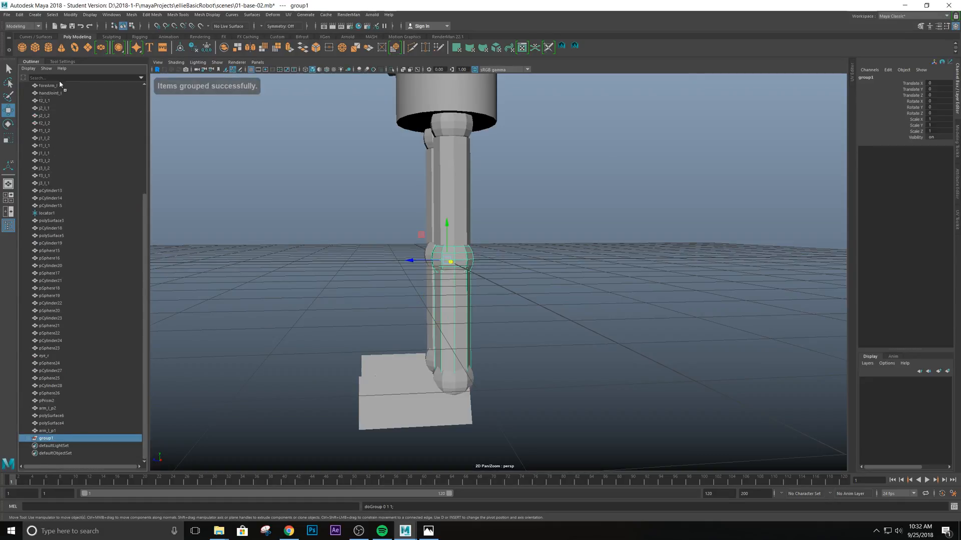
pyautogui.scroll(3, 54, 84)
pyautogui.scroll(4, 52, 82)
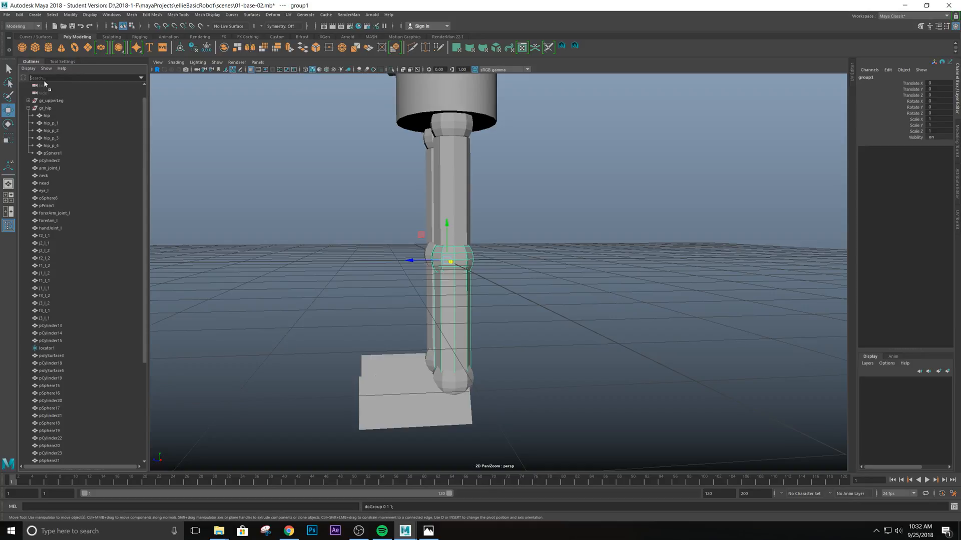
pyautogui.moveTo(39, 115); pyautogui.dragTo(40, 115, button='middle')
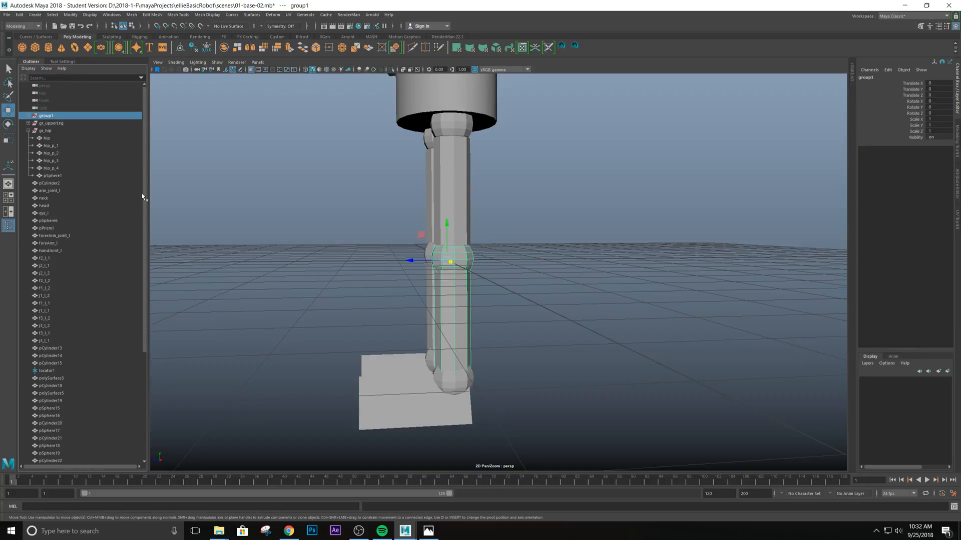
# Rename the new knee and lower-leg group as gr_lowerLeg
pyautogui.doubleClick(52, 117)
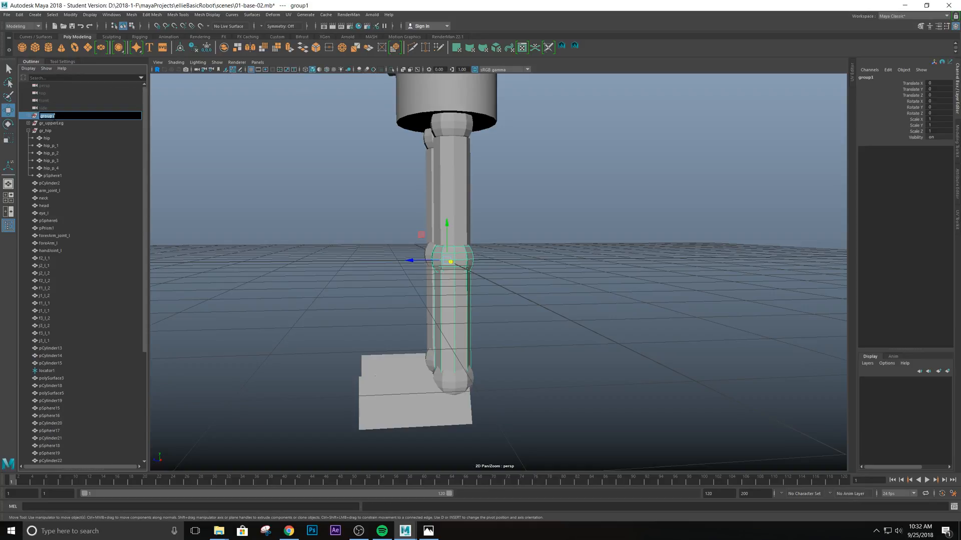
pyautogui.write('gr')
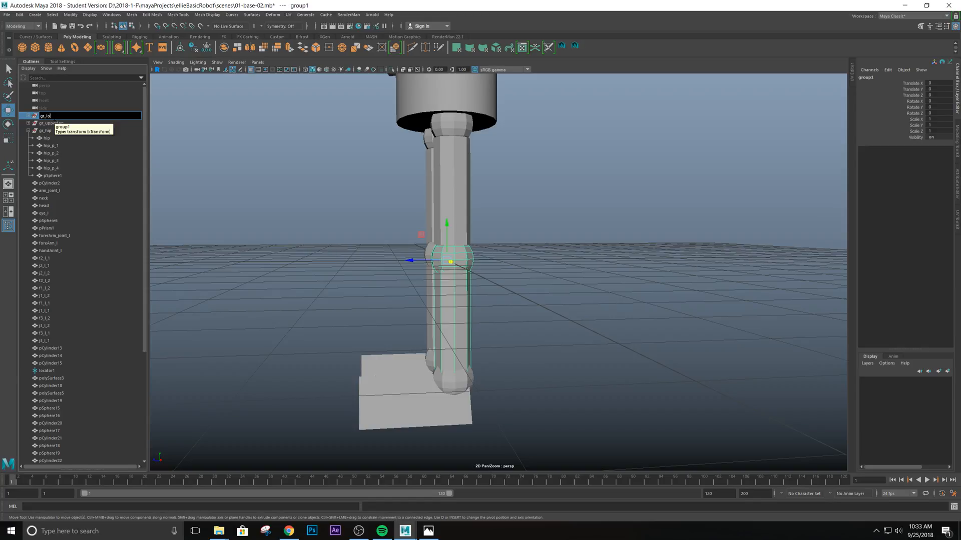
pyautogui.write('werLeg')
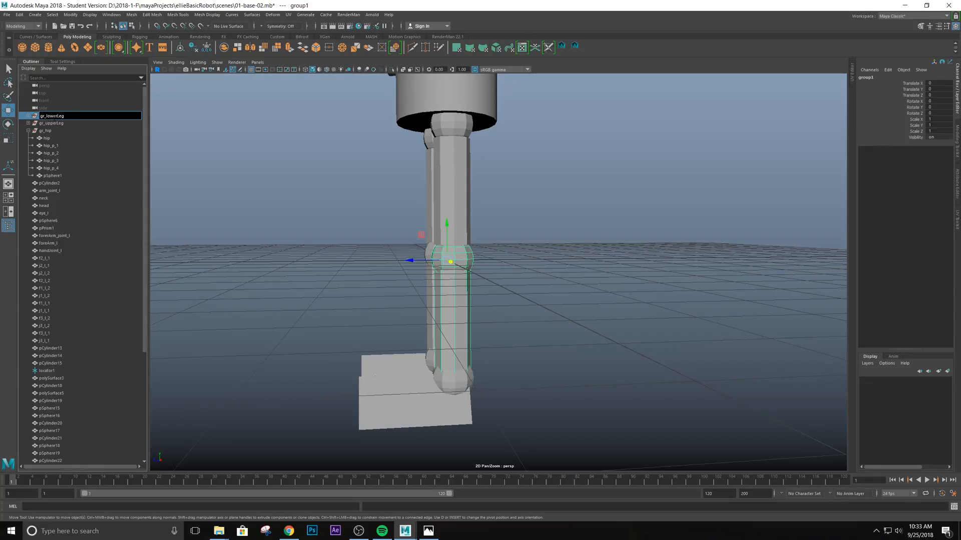
pyautogui.press('Return')
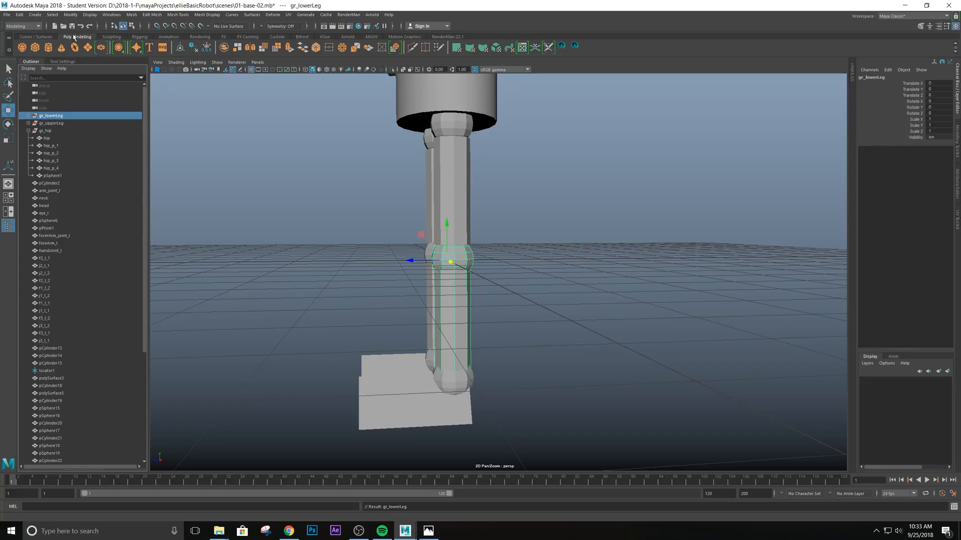
# Collapse the gr_hip group and rename gr_upperLeg as gr_upperLeg_l
pyautogui.click(28, 130)
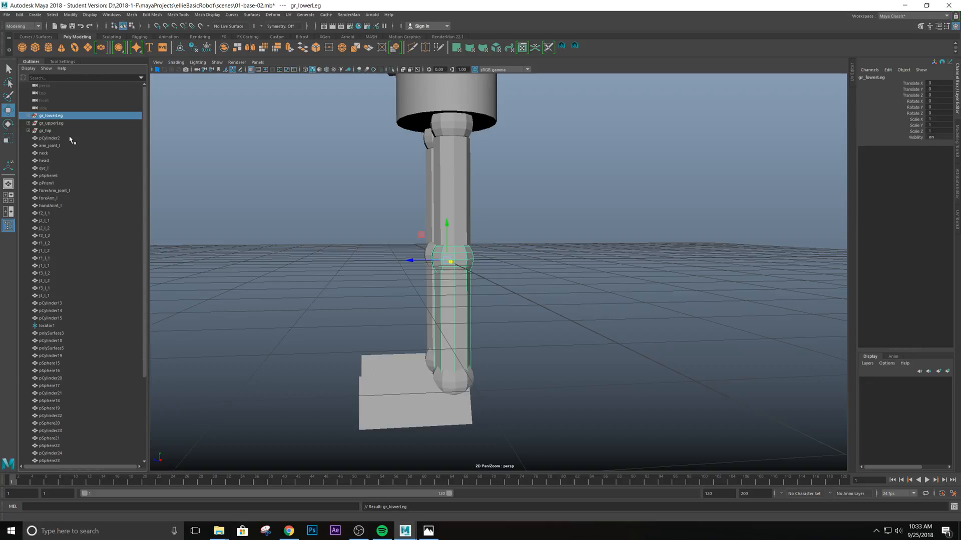
pyautogui.doubleClick(46, 131)
pyautogui.click(57, 124)
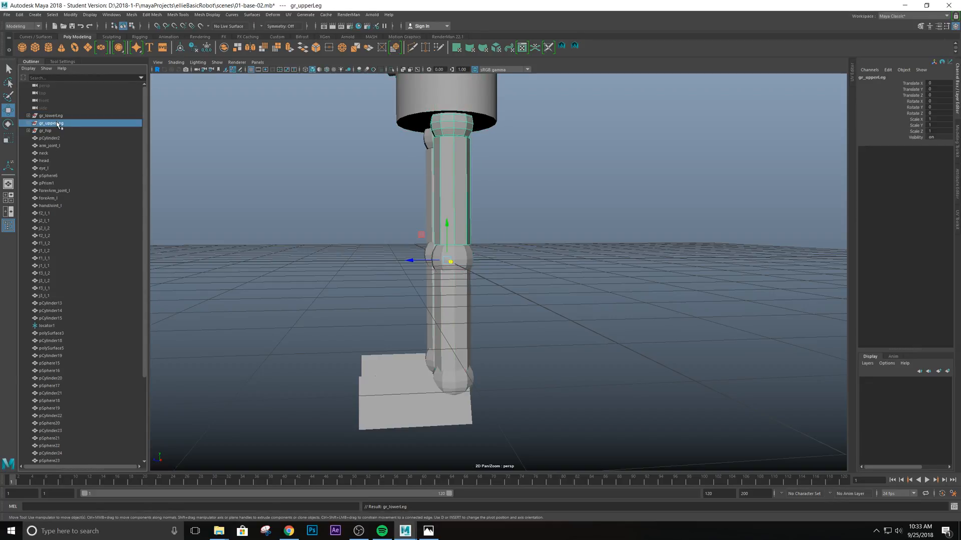
pyautogui.doubleClick(58, 124)
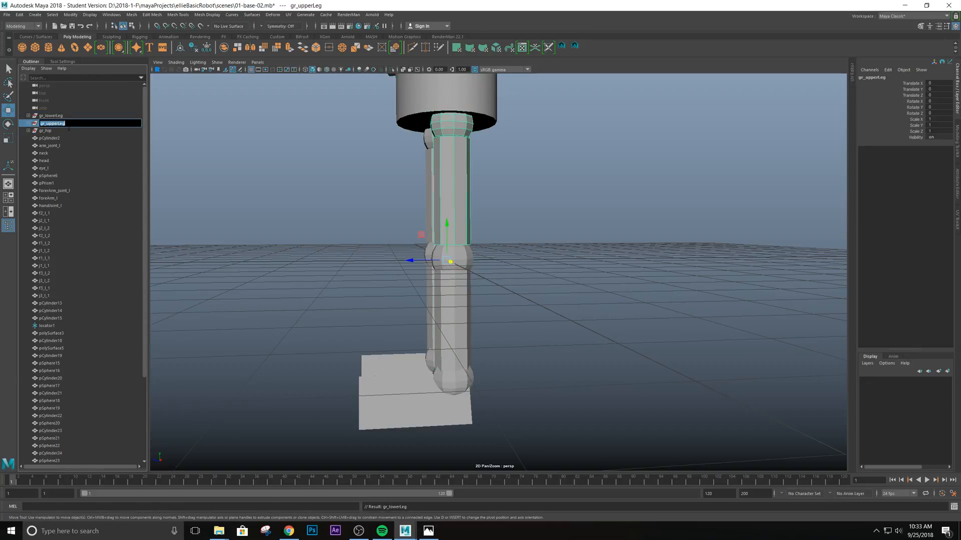
pyautogui.click(65, 124)
# Rename the gr_lowerLeg group as gr_lowerLeg_l and select the gr_upperLeg_l group
pyautogui.click(56, 115)
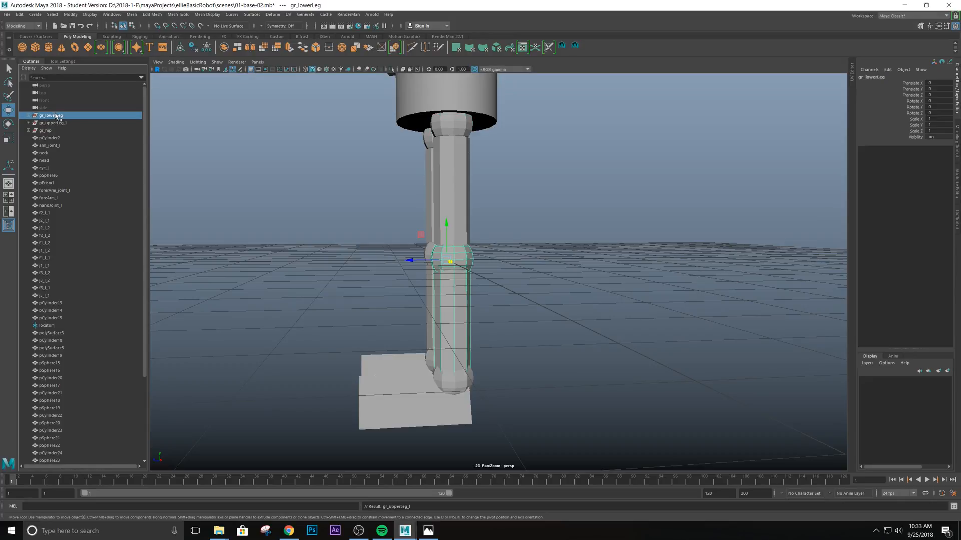
pyautogui.doubleClick(66, 117)
pyautogui.click(66, 117)
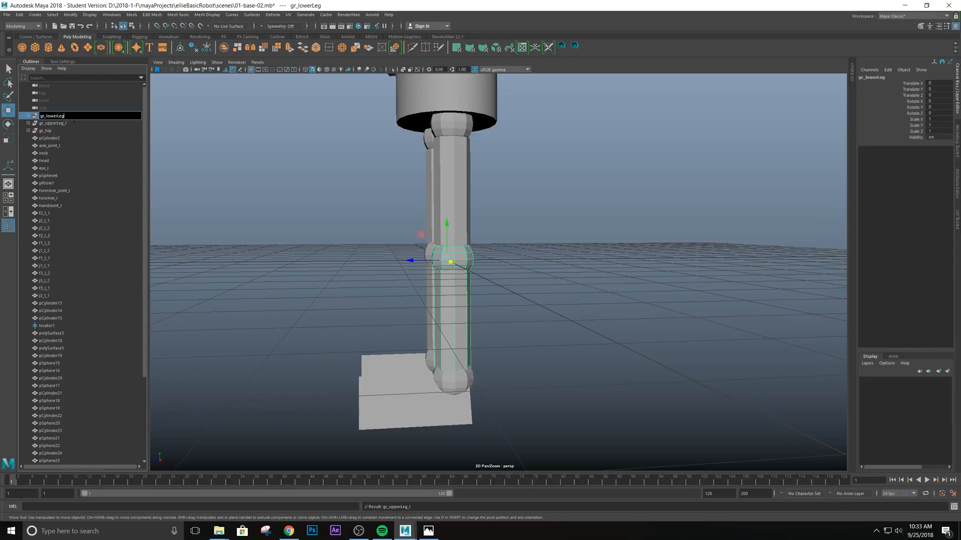
pyautogui.write('_l')
pyautogui.press('Return')
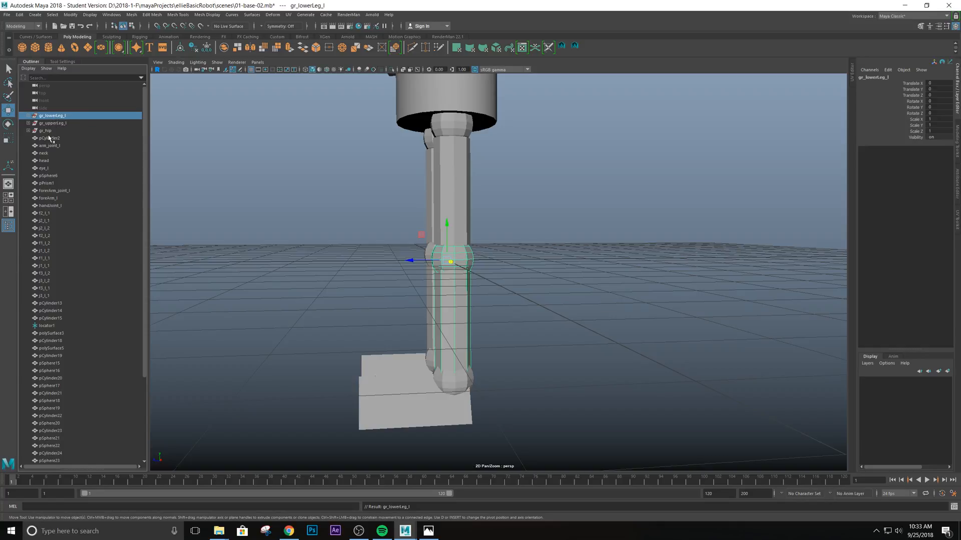
pyautogui.doubleClick(52, 139)
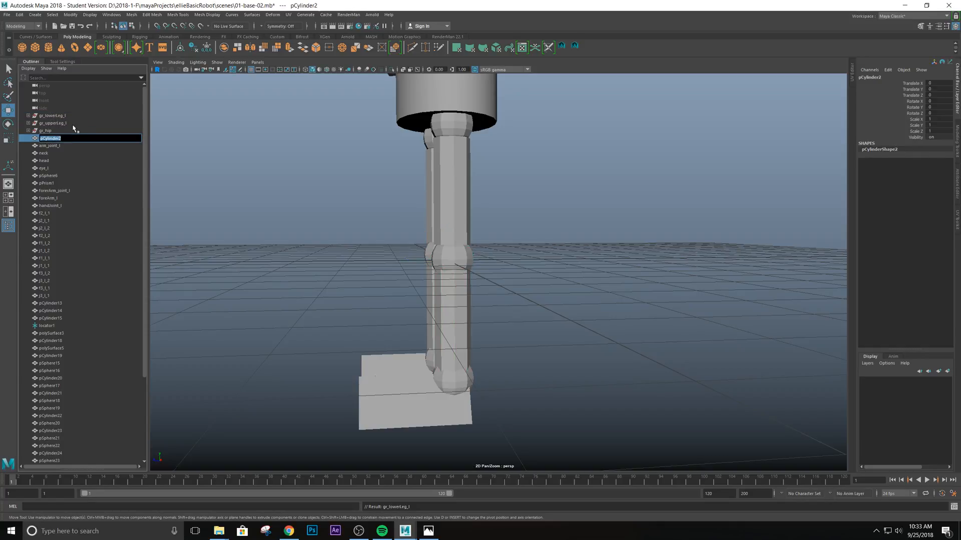
pyautogui.click(53, 123)
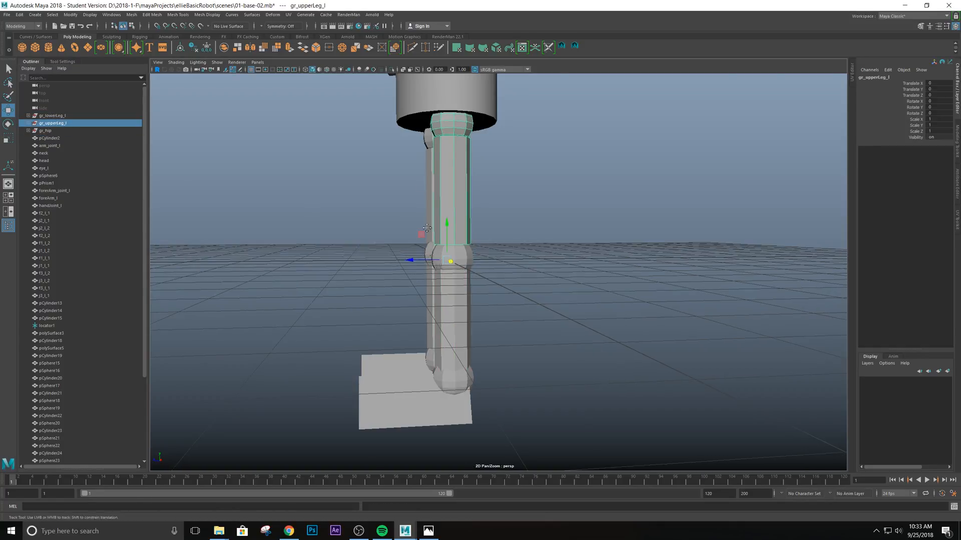
# Group the left ankle joint pSphere6 with the foot prism pPrism1
pyautogui.keyDown('alt'); pyautogui.moveTo(447, 270); pyautogui.dragTo(481, 272); pyautogui.keyUp('alt')
pyautogui.click(460, 285)
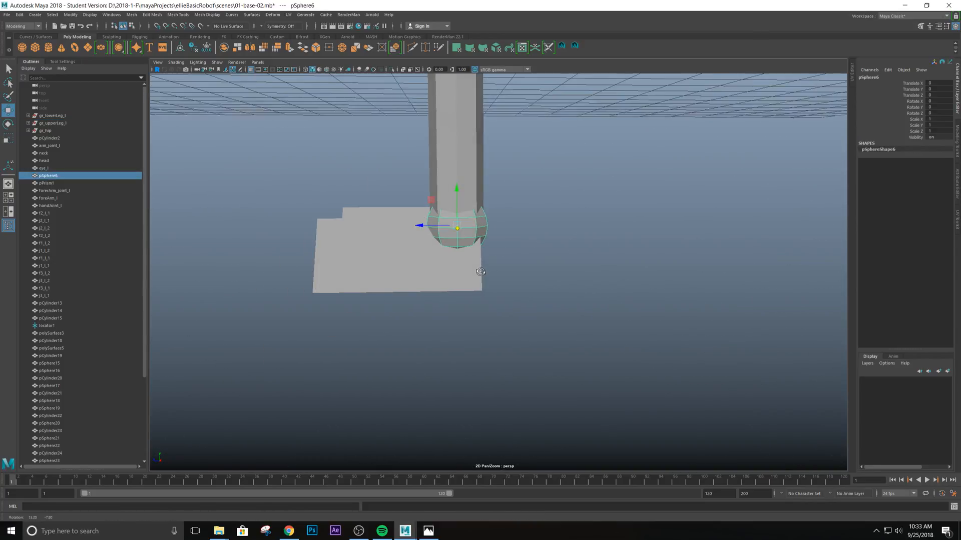
pyautogui.keyDown('shift'); pyautogui.click(437, 279); pyautogui.keyUp('shift')
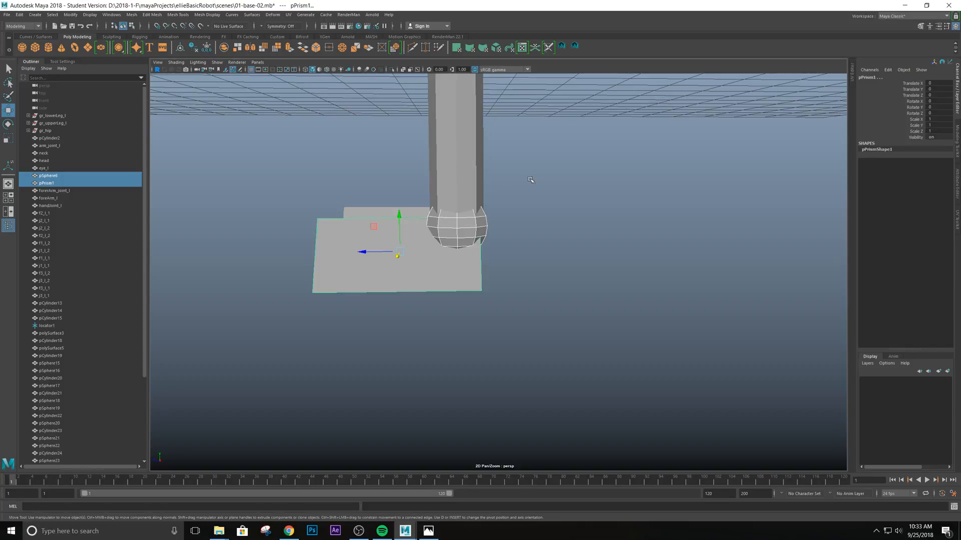
pyautogui.keyDown('alt'); pyautogui.moveTo(540, 228); pyautogui.dragTo(478, 261); pyautogui.keyUp('alt')
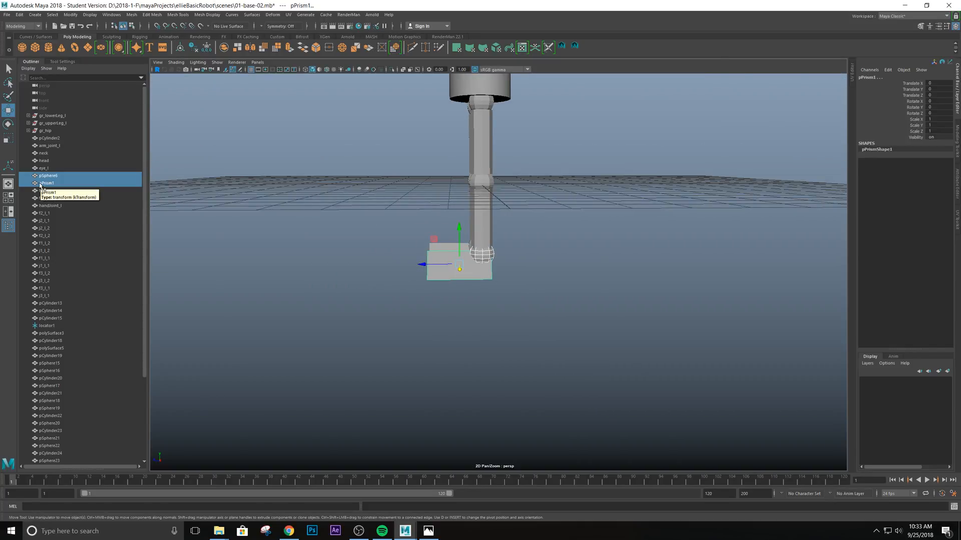
pyautogui.hotkey('ctrl', 'g')
# Rename the new ankle and foot group as gr_foot_l
pyautogui.scroll(-5, 115, 347)
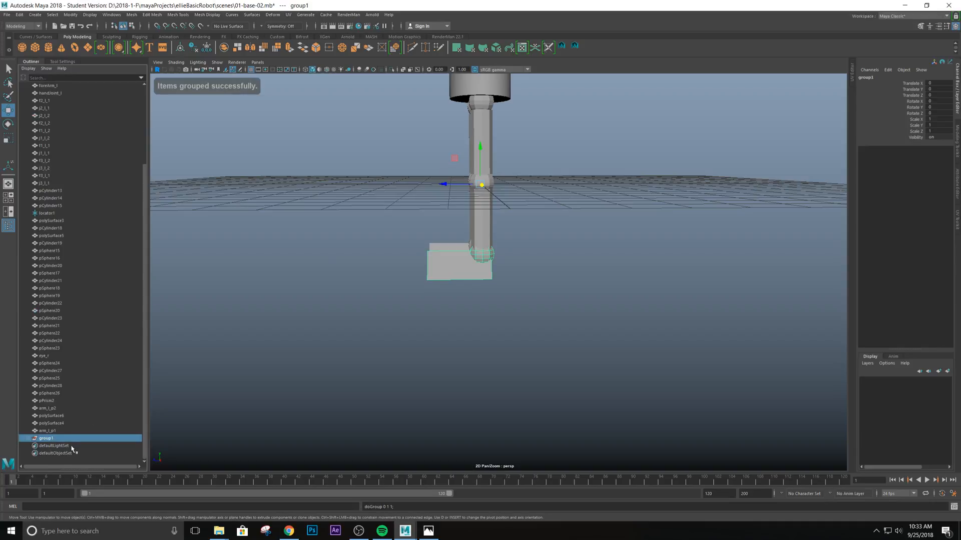
pyautogui.doubleClick(55, 439)
pyautogui.write('gr_')
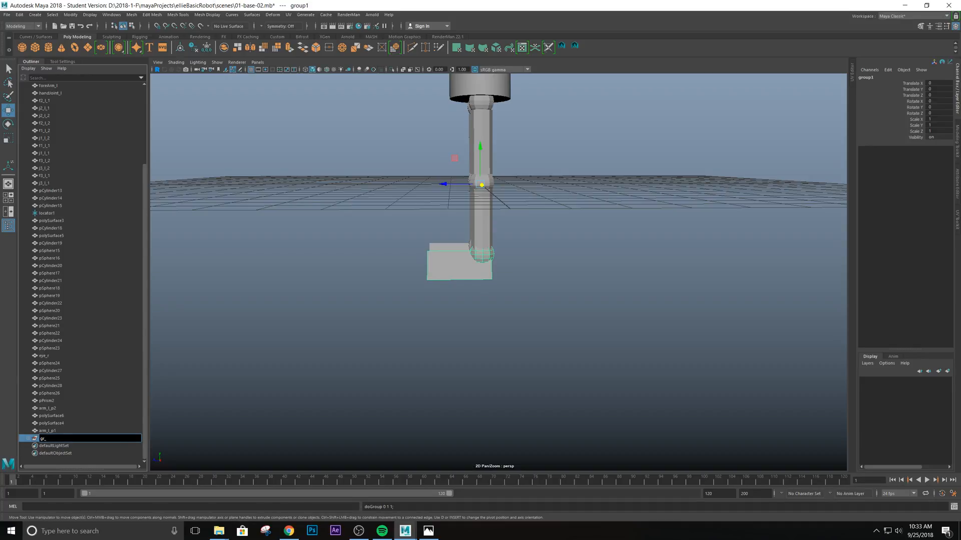
pyautogui.press('Return')
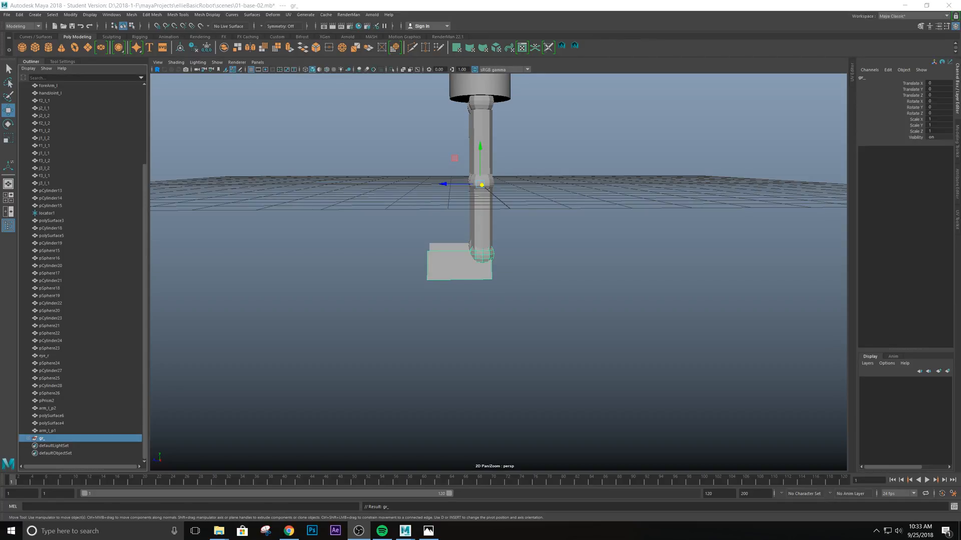
pyautogui.doubleClick(52, 438)
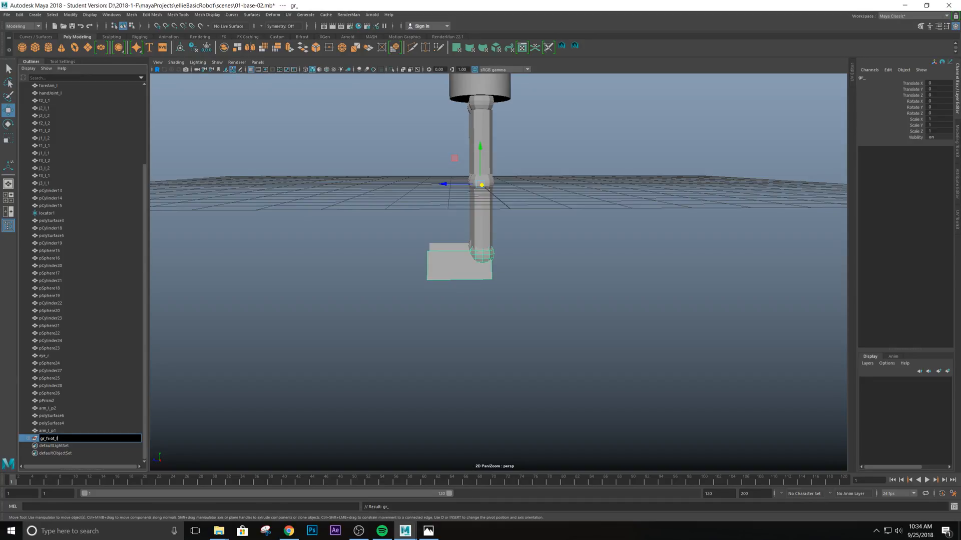
pyautogui.press('Return')
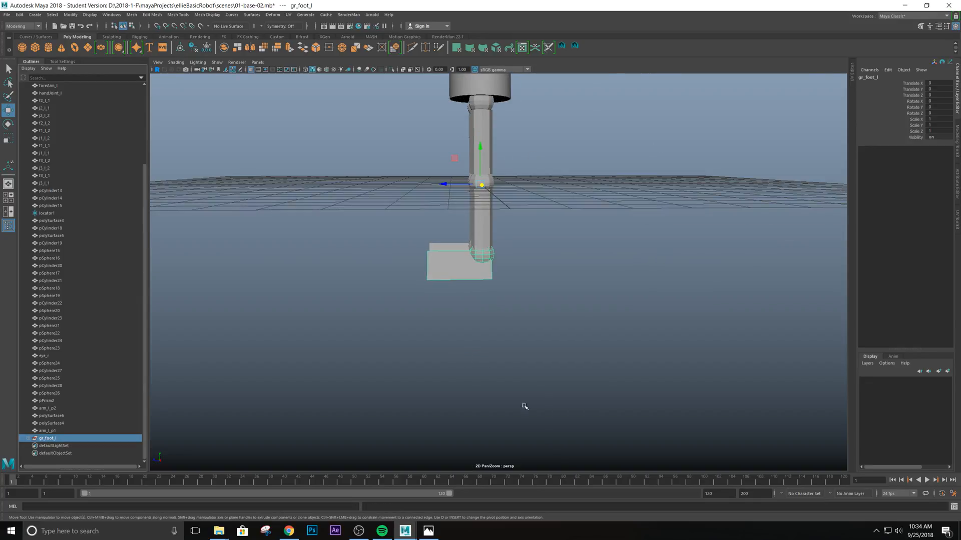
# Reorder the groups in the Outliner as gr_hip, gr_upperLeg_l, gr_lowerLeg_l and gr_foot_l, above the ungrouped parts
pyautogui.keyDown('alt'); pyautogui.moveTo(468, 300); pyautogui.dragTo(531, 341); pyautogui.keyUp('alt')
pyautogui.scroll(-4, 499, 296)
pyautogui.scroll(6, 500, 301)
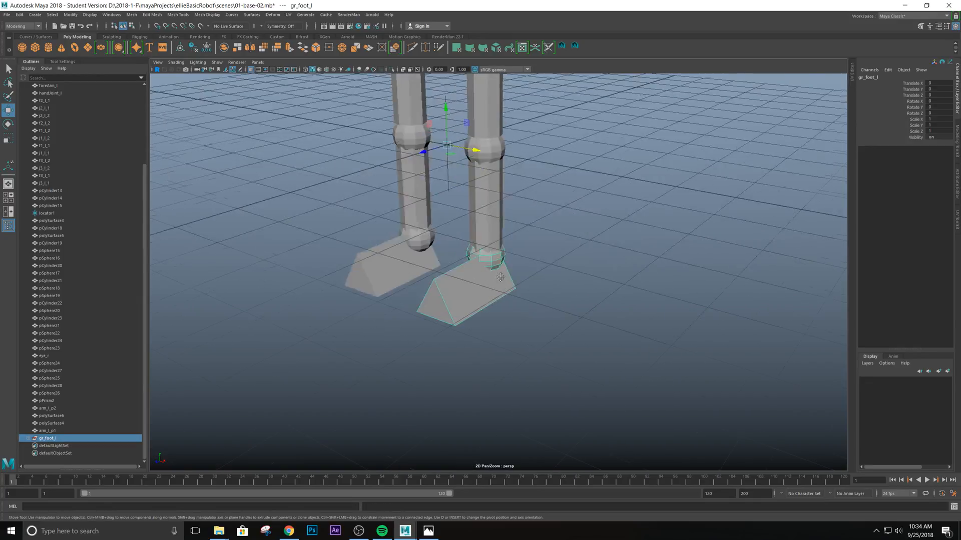
pyautogui.keyDown('alt'); pyautogui.moveTo(500, 278); pyautogui.dragTo(547, 293); pyautogui.keyUp('alt')
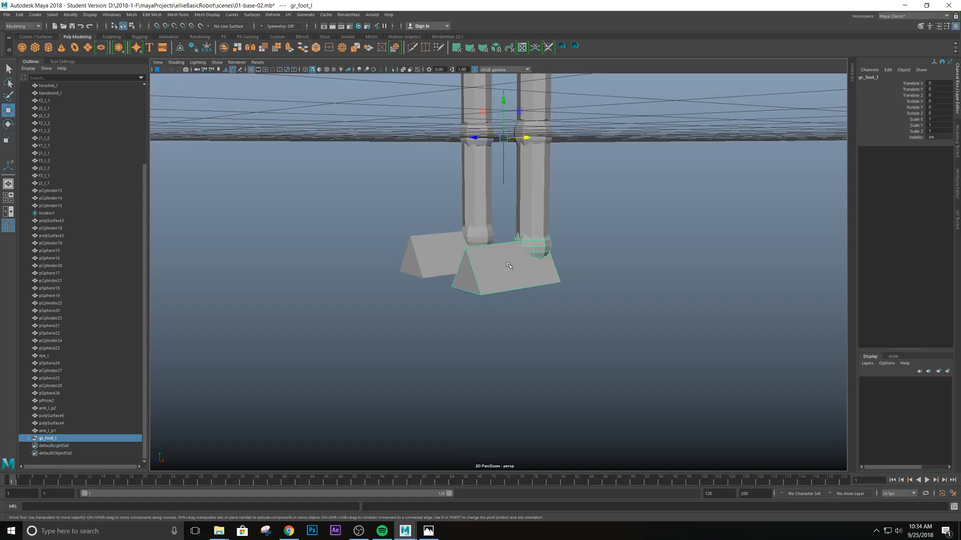
pyautogui.scroll(-2, 523, 276)
pyautogui.scroll(5, 524, 276)
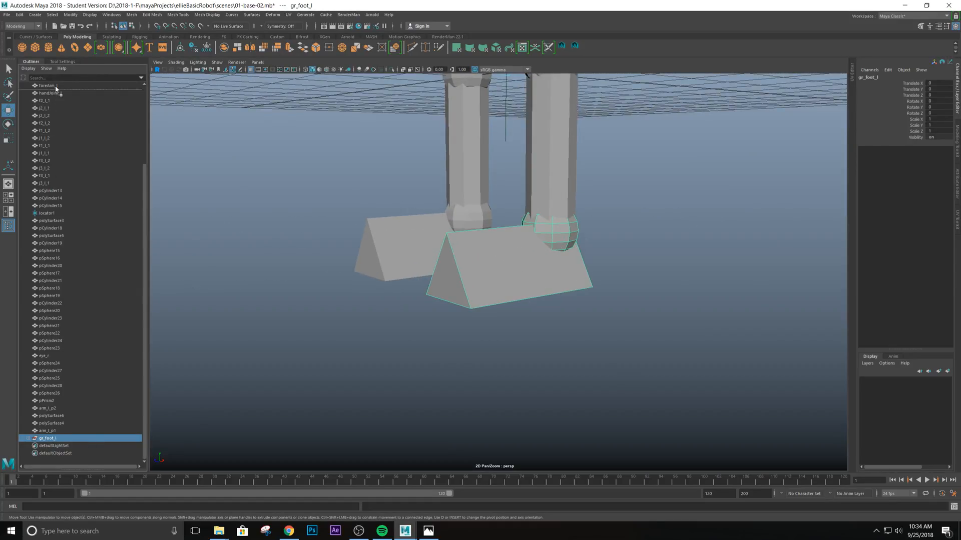
pyautogui.scroll(5, 52, 85)
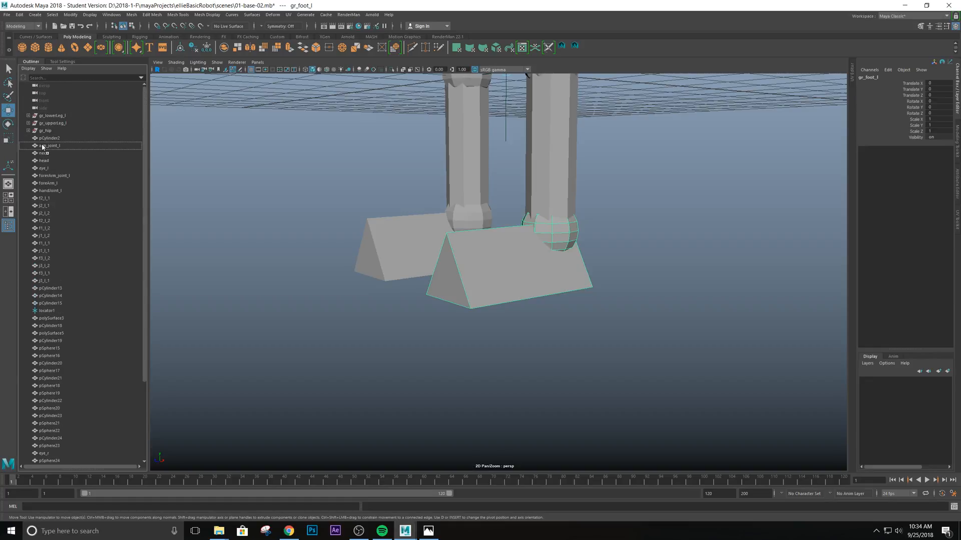
pyautogui.moveTo(48, 125)
pyautogui.mouseDown()
pyautogui.moveTo(54, 119)
pyautogui.moveTo(48, 136)
pyautogui.moveTo(50, 114)
pyautogui.mouseUp()
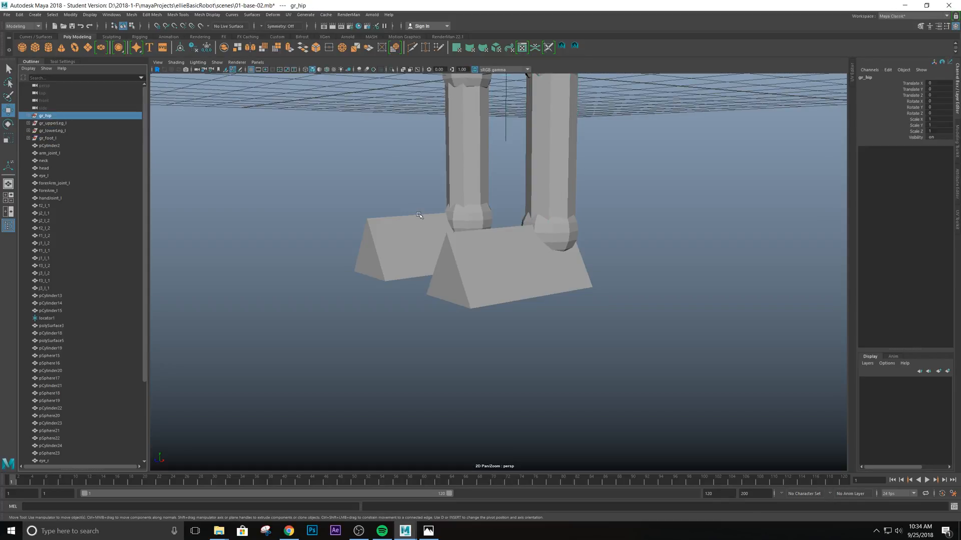
# Examine the whole robot from the front, including the hip, torso, head, arms and legs
pyautogui.scroll(-5, 421, 216)
pyautogui.keyDown('alt'); pyautogui.moveTo(500, 95); pyautogui.dragTo(422, 276, button='middle'); pyautogui.keyUp('alt')
pyautogui.keyDown('alt'); pyautogui.moveTo(422, 275); pyautogui.dragTo(543, 280); pyautogui.keyUp('alt')
pyautogui.keyDown('alt'); pyautogui.moveTo(555, 175); pyautogui.dragTo(517, 323, button='middle'); pyautogui.keyUp('alt')
pyautogui.keyDown('alt'); pyautogui.moveTo(517, 324); pyautogui.dragTo(557, 364); pyautogui.keyUp('alt')
pyautogui.keyDown('alt'); pyautogui.moveTo(557, 364); pyautogui.dragTo(521, 309, button='middle'); pyautogui.keyUp('alt')
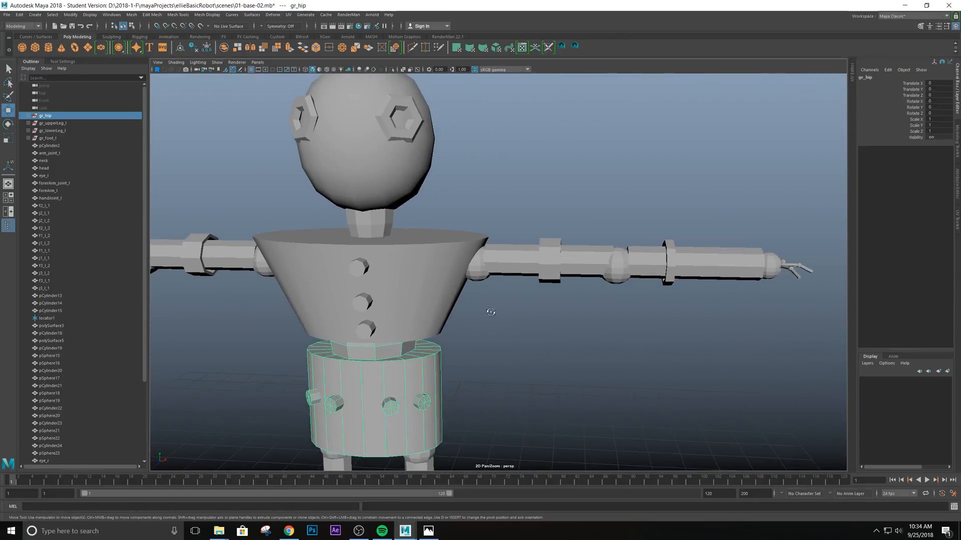
pyautogui.keyDown('alt'); pyautogui.moveTo(489, 311); pyautogui.dragTo(445, 330); pyautogui.keyUp('alt')
pyautogui.keyDown('alt'); pyautogui.moveTo(400, 240); pyautogui.dragTo(406, 293, button='right'); pyautogui.keyUp('alt')
pyautogui.keyDown('alt'); pyautogui.moveTo(406, 293); pyautogui.dragTo(433, 320); pyautogui.keyUp('alt')
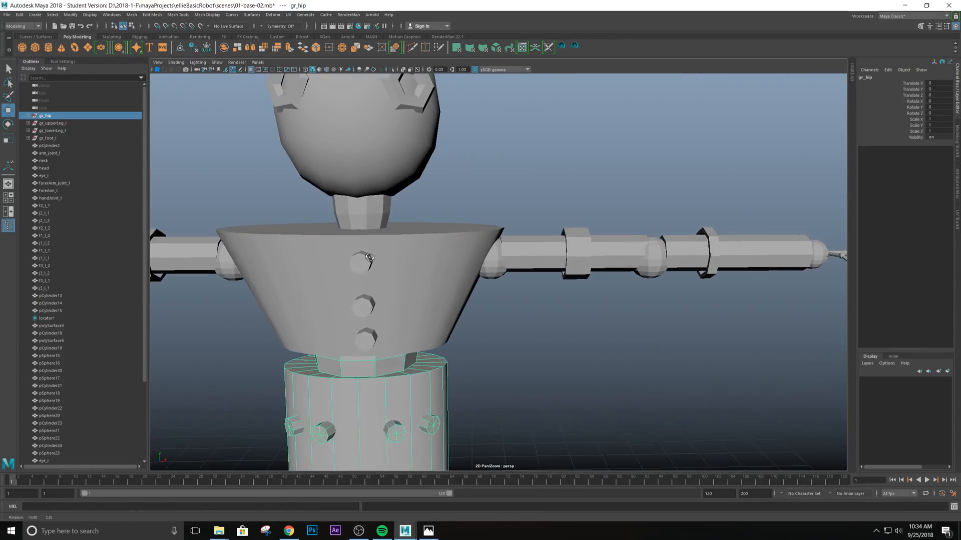
pyautogui.keyDown('alt'); pyautogui.moveTo(432, 334); pyautogui.dragTo(421, 305, button='middle'); pyautogui.keyUp('alt')
pyautogui.keyDown('alt'); pyautogui.moveTo(421, 306); pyautogui.dragTo(426, 314); pyautogui.keyUp('alt')
pyautogui.scroll(-4, 476, 354)
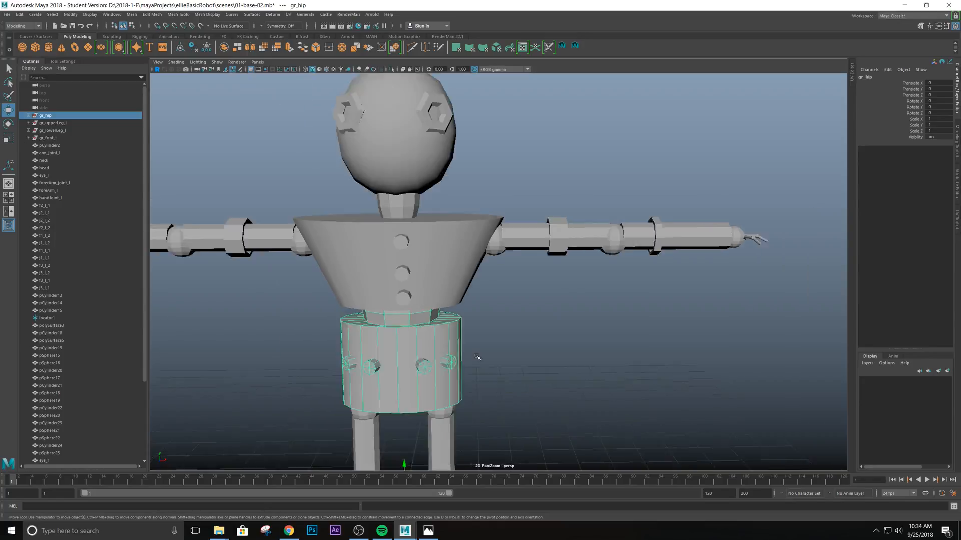
pyautogui.keyDown('alt'); pyautogui.moveTo(494, 398); pyautogui.dragTo(489, 317, button='middle'); pyautogui.keyUp('alt')
pyautogui.keyDown('alt'); pyautogui.moveTo(489, 318); pyautogui.dragTo(491, 318); pyautogui.keyUp('alt')
pyautogui.scroll(-4, 491, 317)
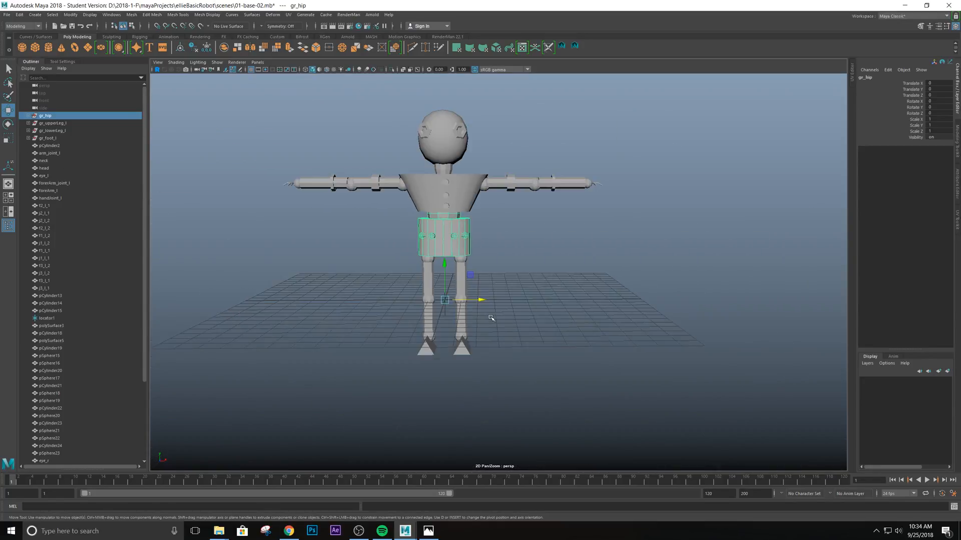
pyautogui.scroll(5, 491, 318)
pyautogui.scroll(-4, 460, 292)
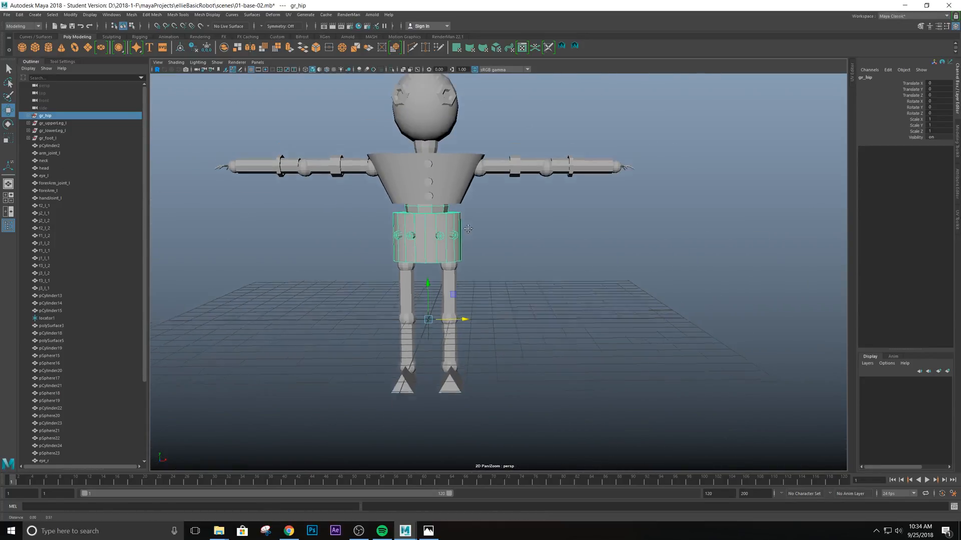
pyautogui.keyDown('alt'); pyautogui.moveTo(478, 287); pyautogui.dragTo(486, 316, button='middle'); pyautogui.keyUp('alt')
pyautogui.keyDown('alt'); pyautogui.moveTo(487, 315); pyautogui.dragTo(528, 240); pyautogui.keyUp('alt')
pyautogui.scroll(-4, 516, 263)
pyautogui.scroll(5, 516, 266)
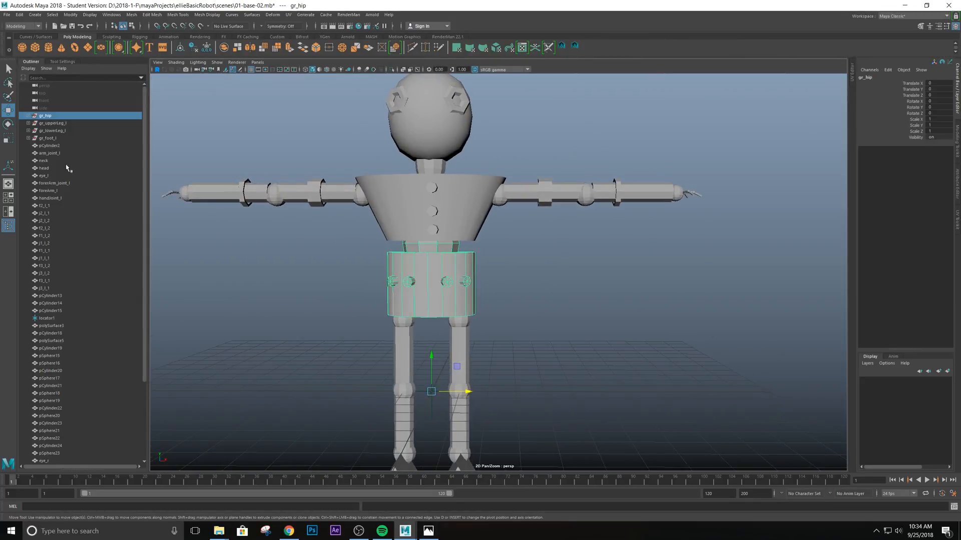
# Expand the gr_hip group to review its parts and collapse it again
pyautogui.click(29, 116)
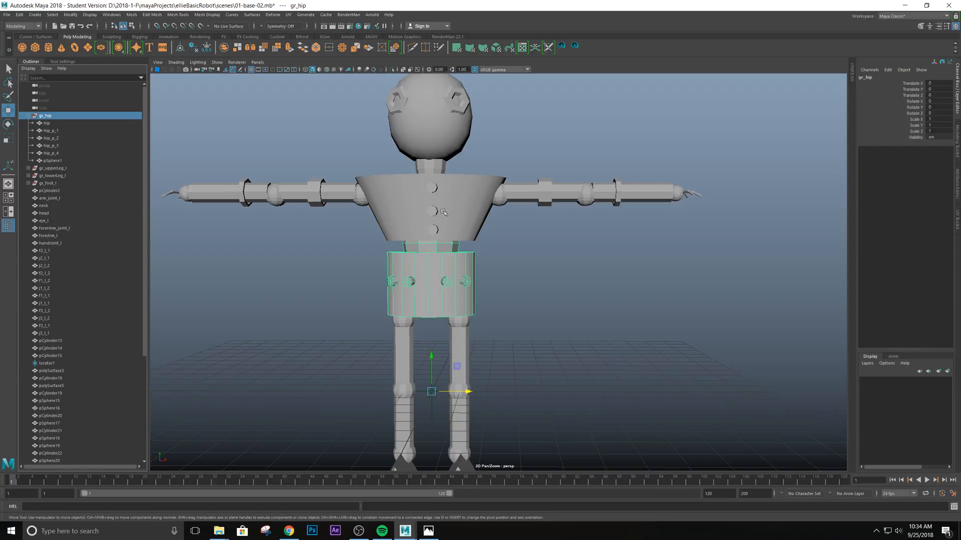
pyautogui.scroll(-4, 503, 278)
pyautogui.scroll(4, 504, 281)
pyautogui.keyDown('alt'); pyautogui.moveTo(507, 326); pyautogui.dragTo(497, 309, button='middle'); pyautogui.keyUp('alt')
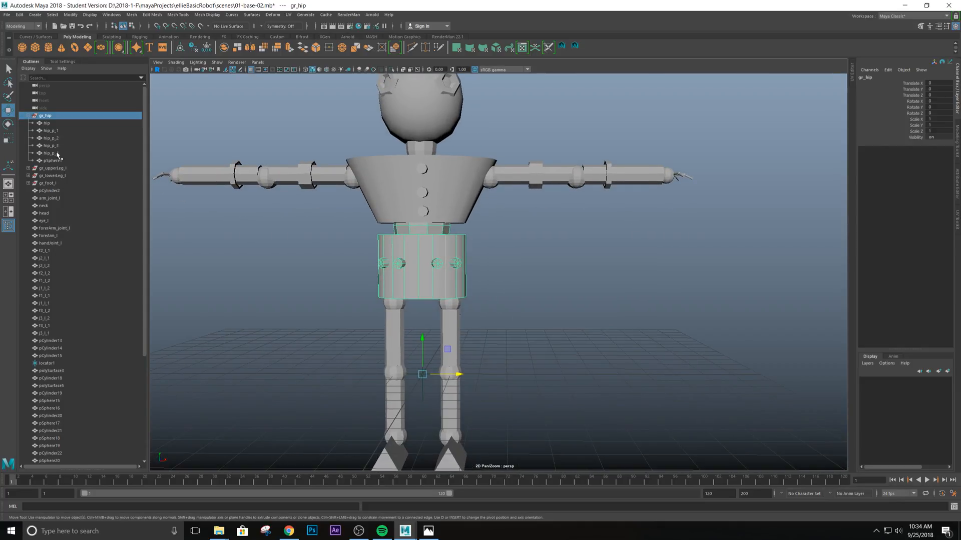
pyautogui.click(28, 117)
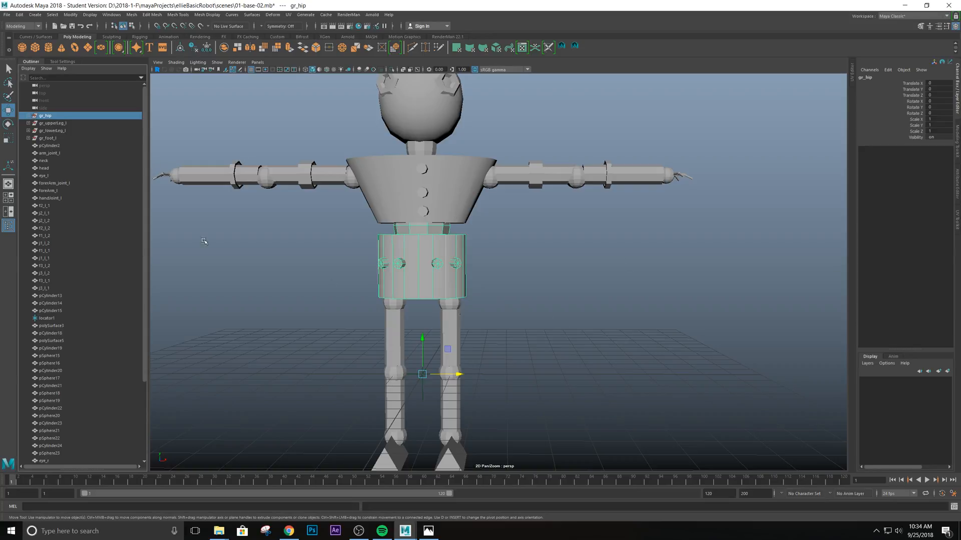
# Select the gr_upperLeg_l group and expand it to list its parts
pyautogui.click(53, 124)
pyautogui.scroll(-3, 480, 307)
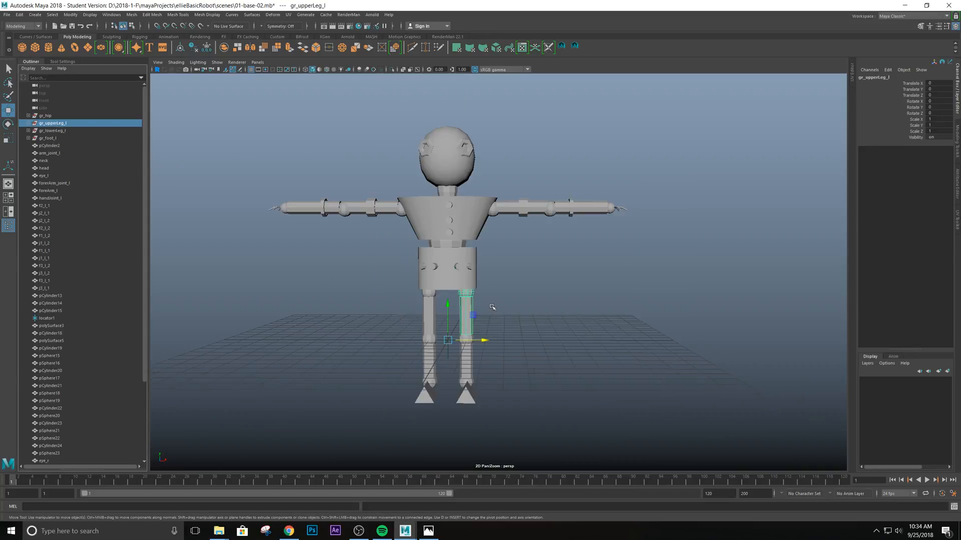
pyautogui.scroll(3, 492, 306)
pyautogui.keyDown('alt'); pyautogui.moveTo(503, 352); pyautogui.dragTo(513, 294, button='middle'); pyautogui.keyUp('alt')
pyautogui.keyDown('alt'); pyautogui.moveTo(344, 294); pyautogui.dragTo(359, 308); pyautogui.keyUp('alt')
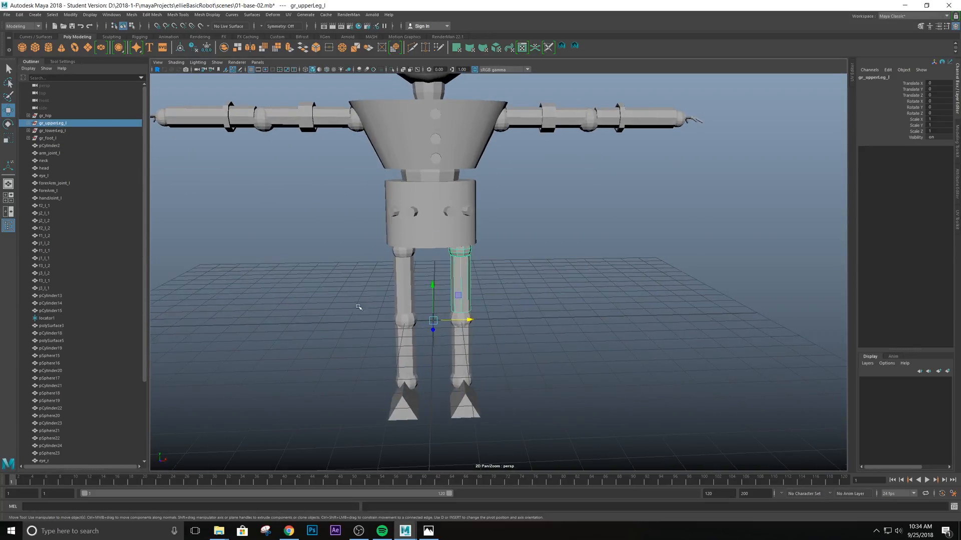
pyautogui.click(29, 123)
pyautogui.scroll(-3, 504, 285)
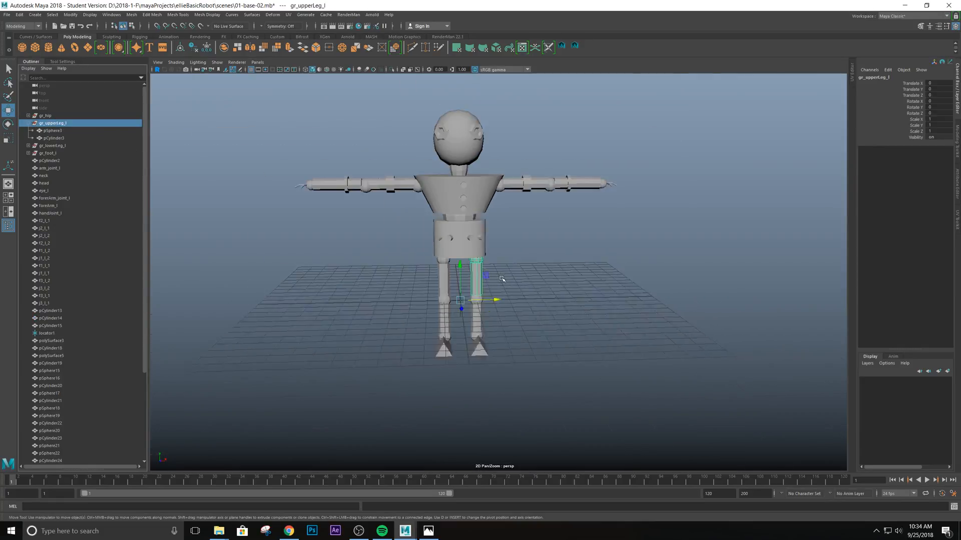
pyautogui.scroll(3, 496, 283)
pyautogui.scroll(-3, 470, 279)
pyautogui.scroll(2, 480, 305)
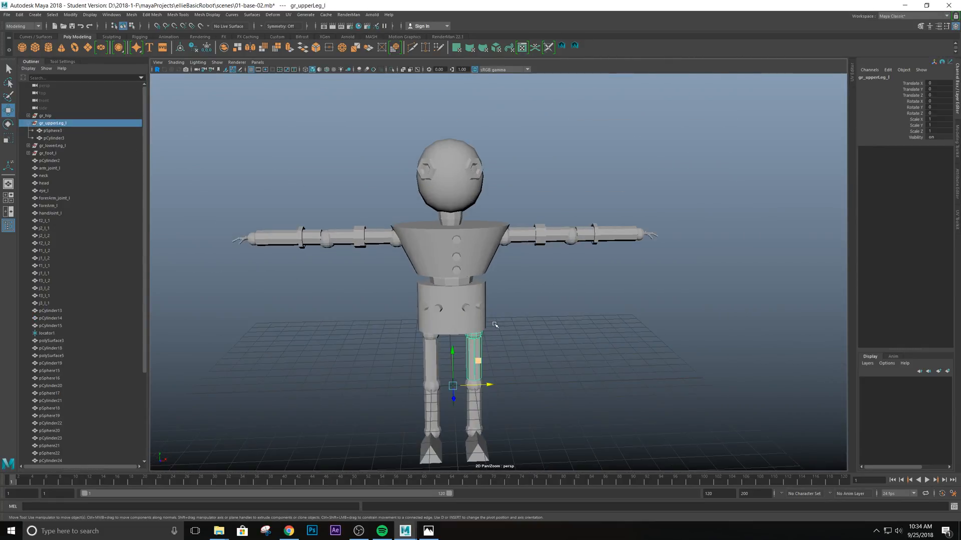
pyautogui.keyDown('alt'); pyautogui.moveTo(496, 325); pyautogui.dragTo(496, 279, button='middle'); pyautogui.keyUp('alt')
pyautogui.moveTo(531, 320)
pyautogui.keyDown('alt'); pyautogui.mouseDown()
pyautogui.moveTo(425, 287)
pyautogui.moveTo(517, 301)
pyautogui.moveTo(527, 332)
pyautogui.mouseUp(); pyautogui.keyUp('alt')
# Rename the left upper-leg joint pSphere3 as joint1
pyautogui.click(52, 132)
pyautogui.scroll(5, 574, 304)
pyautogui.keyDown('alt'); pyautogui.moveTo(574, 304); pyautogui.dragTo(602, 270, button='middle'); pyautogui.keyUp('alt')
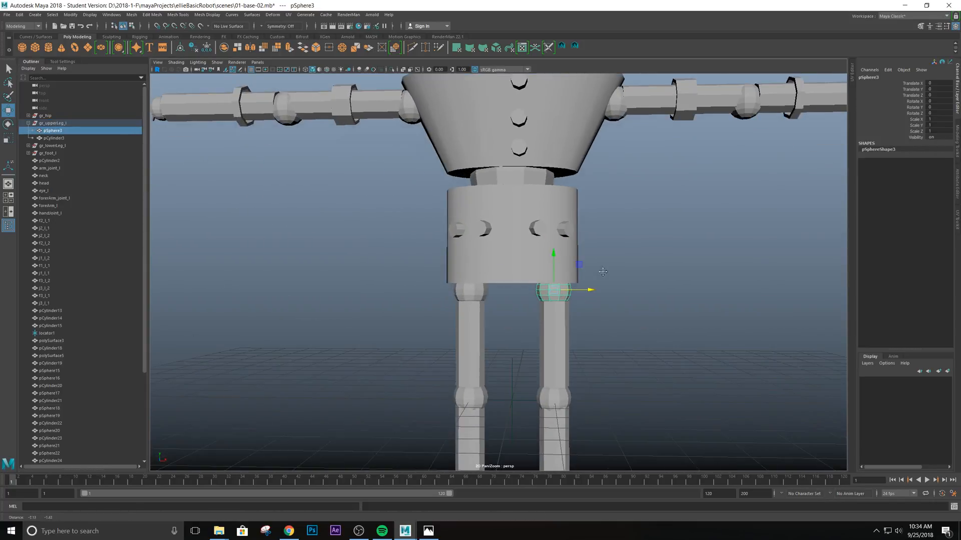
pyautogui.doubleClick(56, 132)
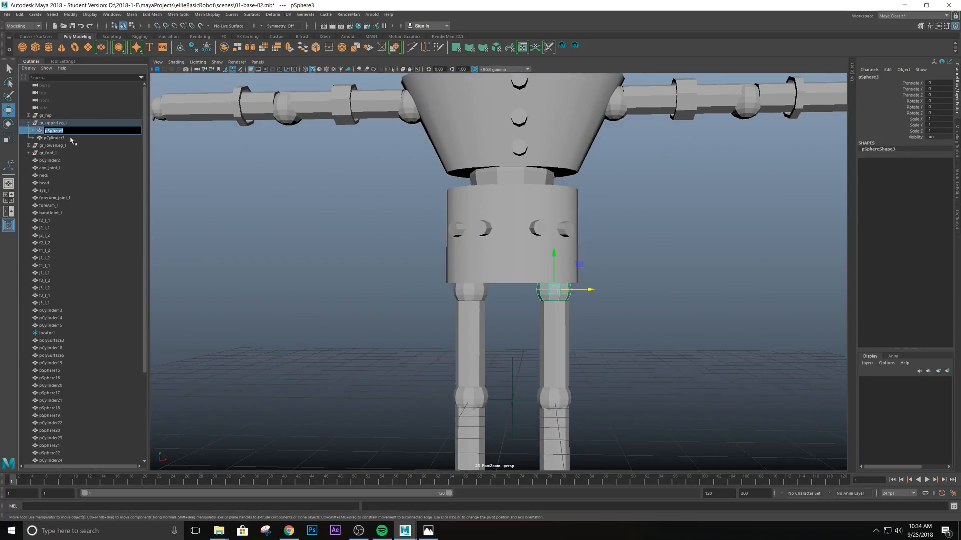
pyautogui.write('joint1')
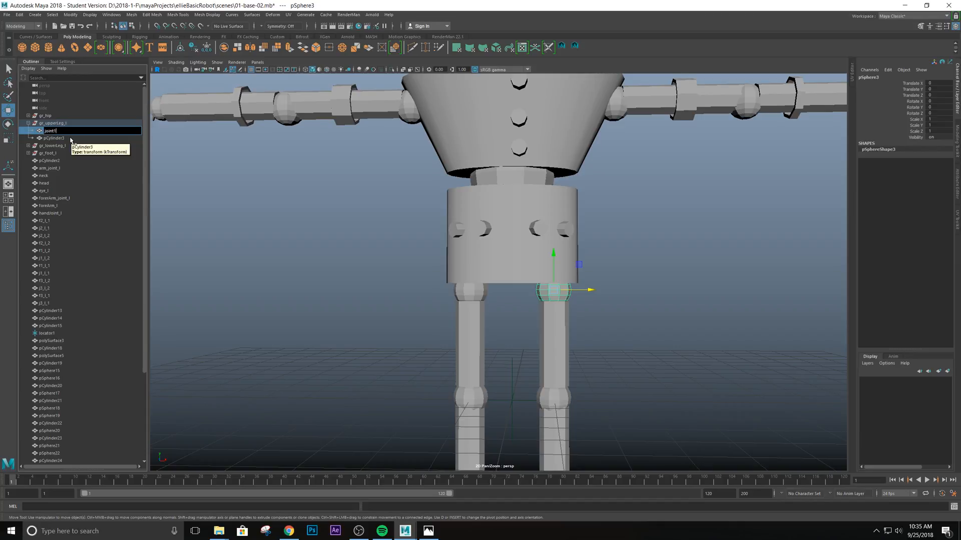
pyautogui.press('Return')
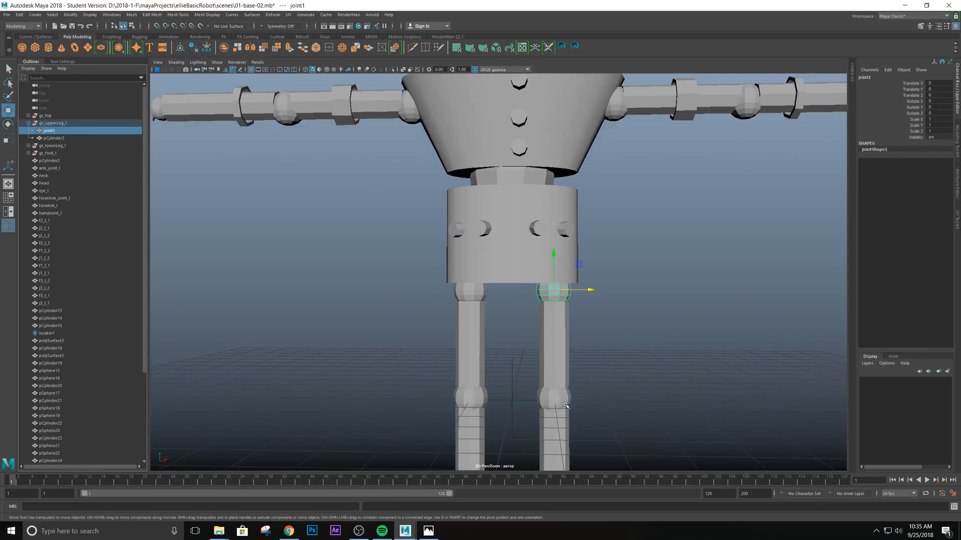
# Rename the left upper-leg cylinder pCylinder3 as upperLeg
pyautogui.keyDown('alt'); pyautogui.moveTo(587, 403); pyautogui.dragTo(576, 323, button='middle'); pyautogui.keyUp('alt')
pyautogui.keyDown('alt'); pyautogui.moveTo(577, 315); pyautogui.dragTo(558, 310); pyautogui.keyUp('alt')
pyautogui.click(529, 276)
pyautogui.scroll(-3, 591, 322)
pyautogui.scroll(4, 591, 322)
pyautogui.keyDown('alt'); pyautogui.moveTo(581, 233); pyautogui.dragTo(600, 264, button='middle'); pyautogui.keyUp('alt')
pyautogui.keyDown('alt'); pyautogui.moveTo(598, 264); pyautogui.dragTo(608, 264); pyautogui.keyUp('alt')
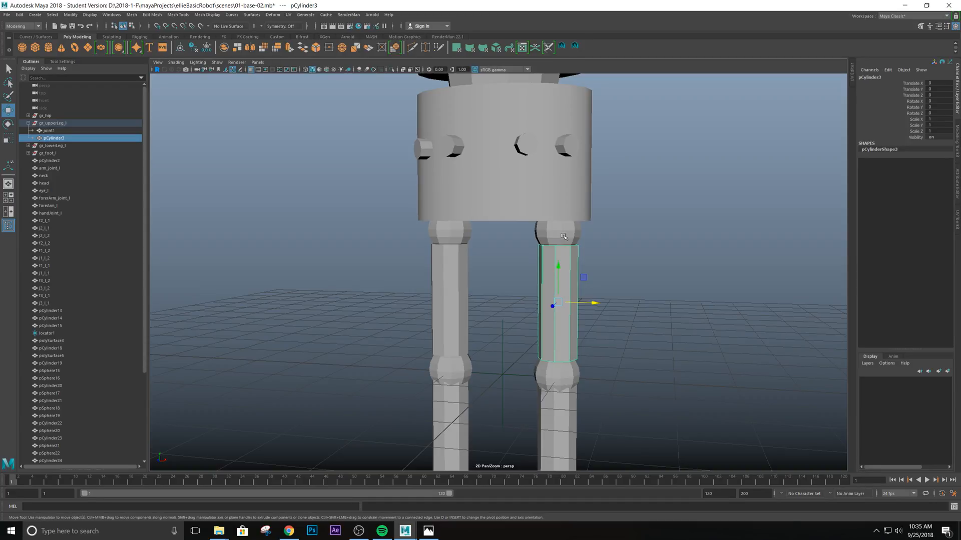
pyautogui.doubleClick(50, 139)
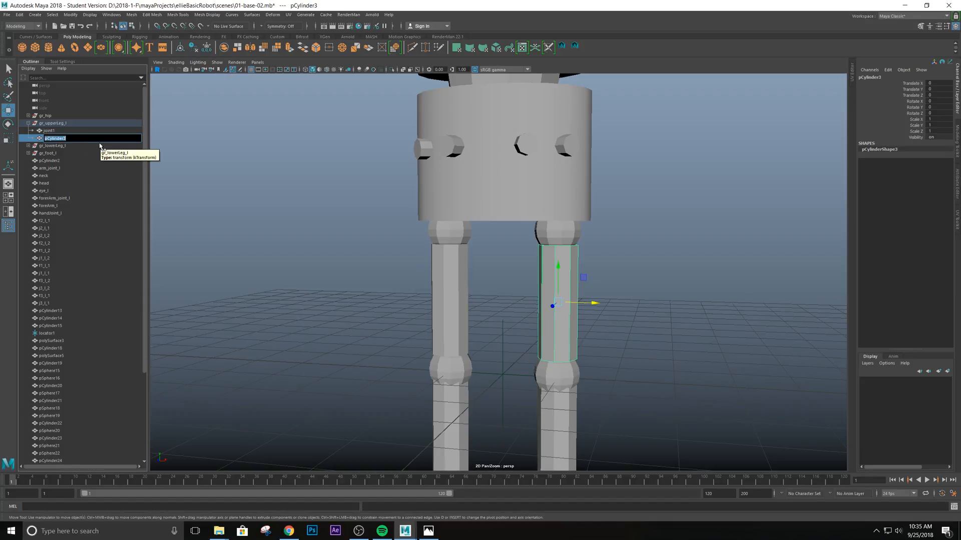
pyautogui.write('upperLeg')
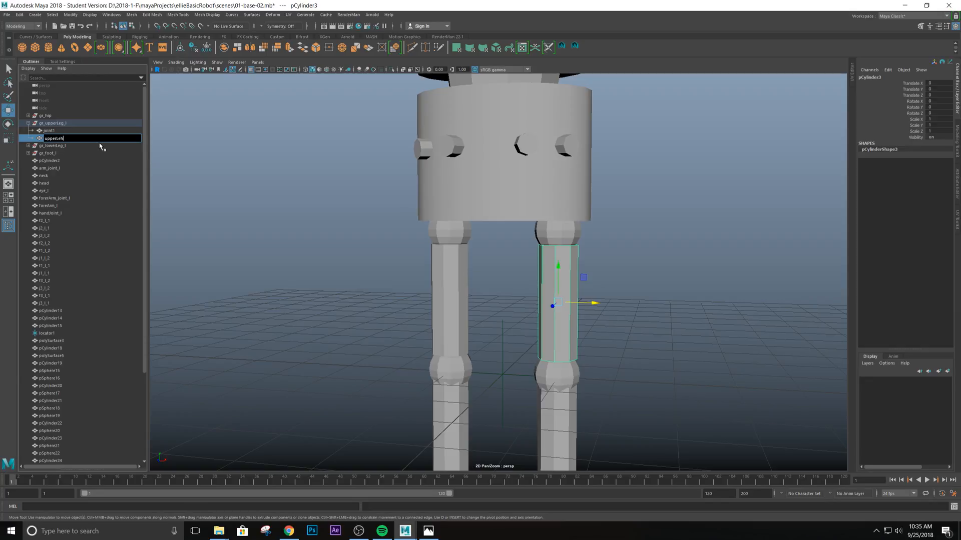
pyautogui.press('Return')
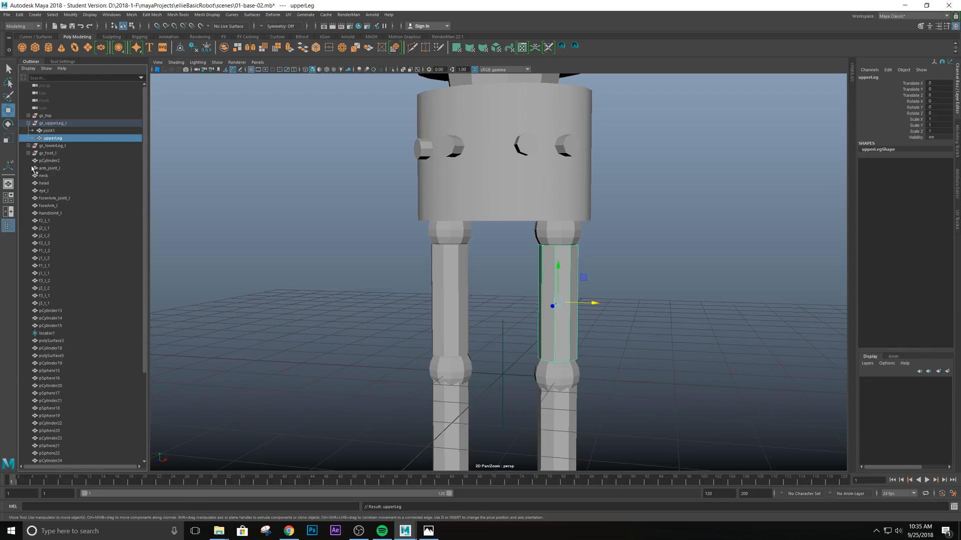
# Expand the gr_lowerLeg_l group and rename its knee sphere pSphere5 as joint2
pyautogui.click(29, 146)
pyautogui.click(52, 154)
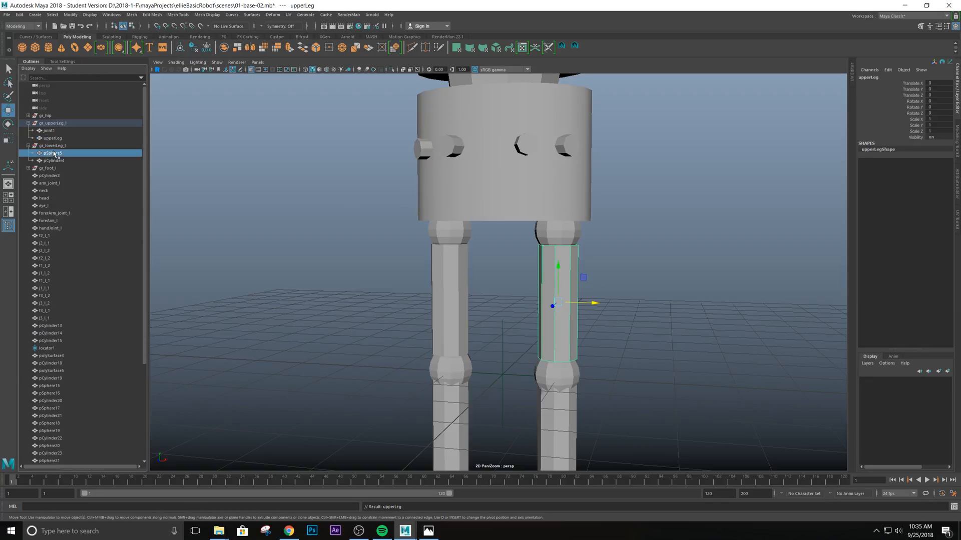
pyautogui.doubleClick(56, 154)
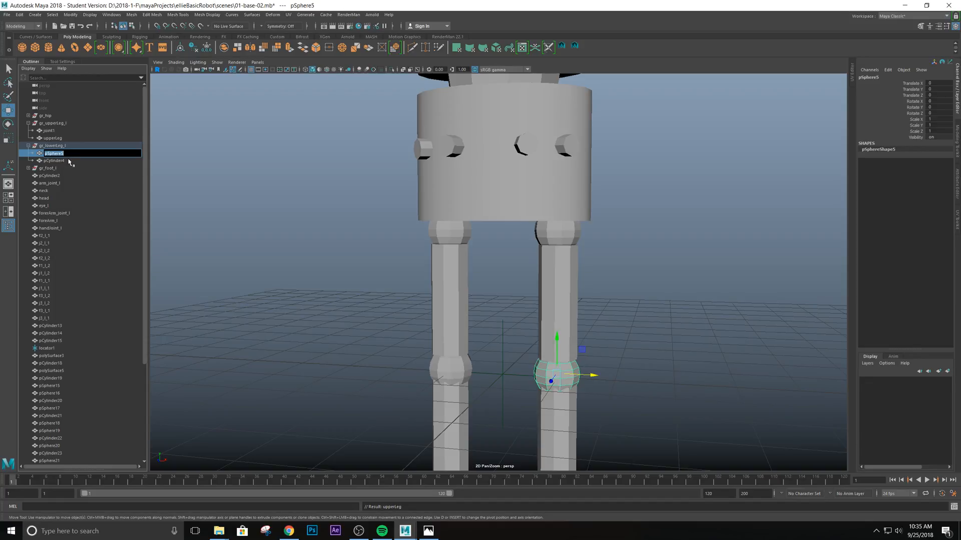
pyautogui.write('joint2')
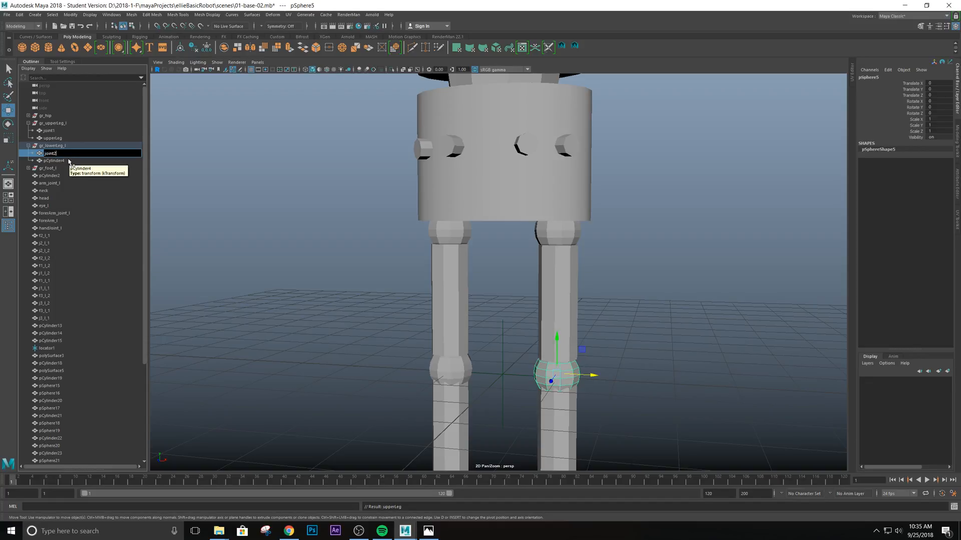
pyautogui.press('Return')
# Rename the left lower-leg cylinder pCylinder4 as lowerLeg_l
pyautogui.doubleClick(54, 161)
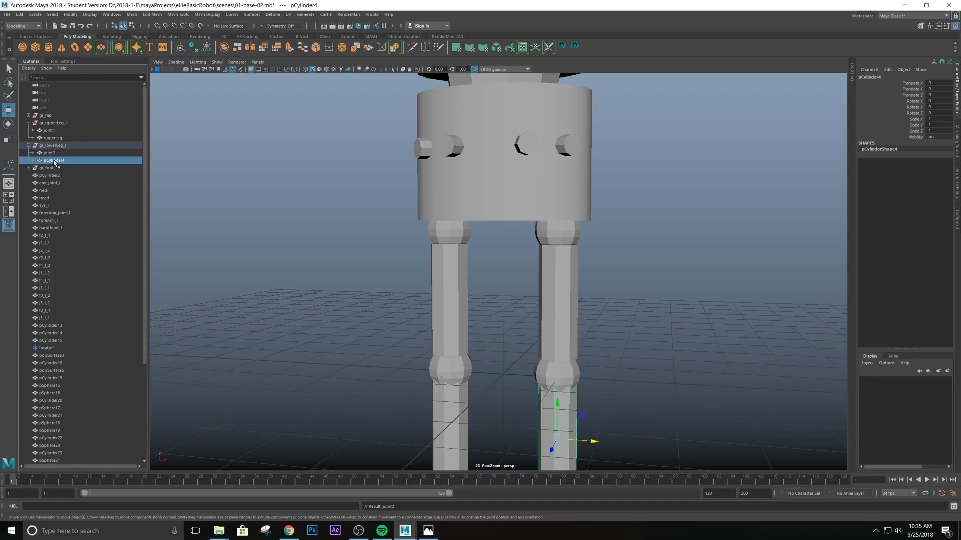
pyautogui.write('lowerLeg_l')
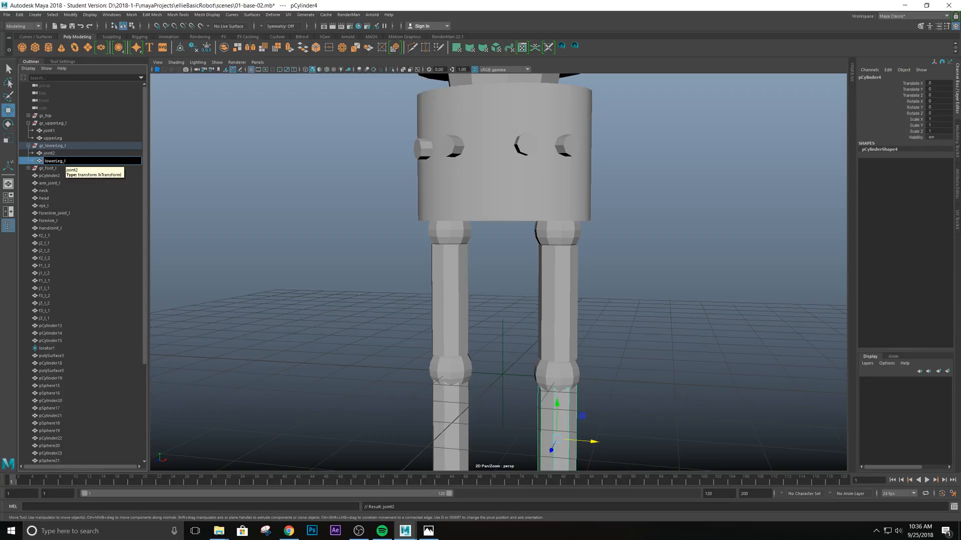
pyautogui.press('Return')
# Add the left-side suffix to both leg joints, renaming them joint1_l and joint2_l
pyautogui.click(50, 153)
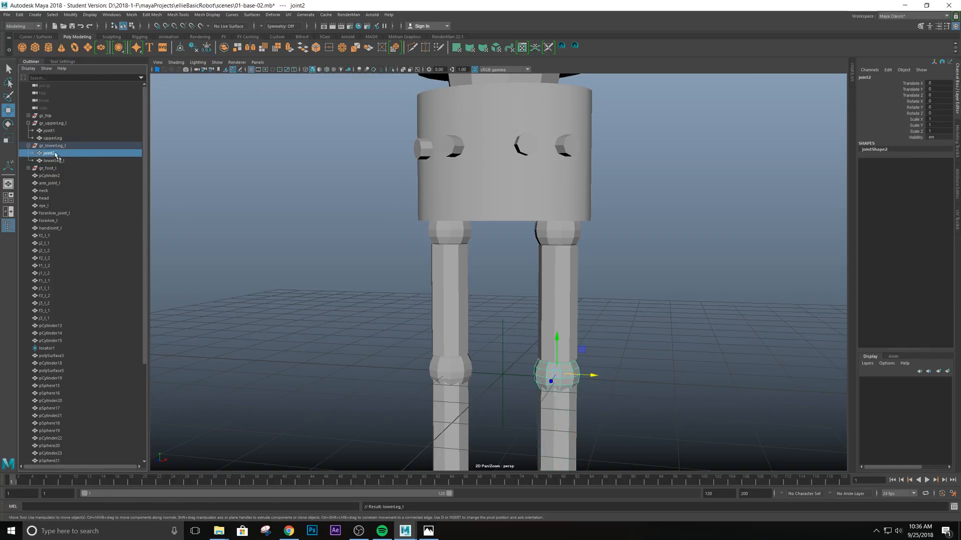
pyautogui.click(53, 131)
pyautogui.doubleClick(52, 131)
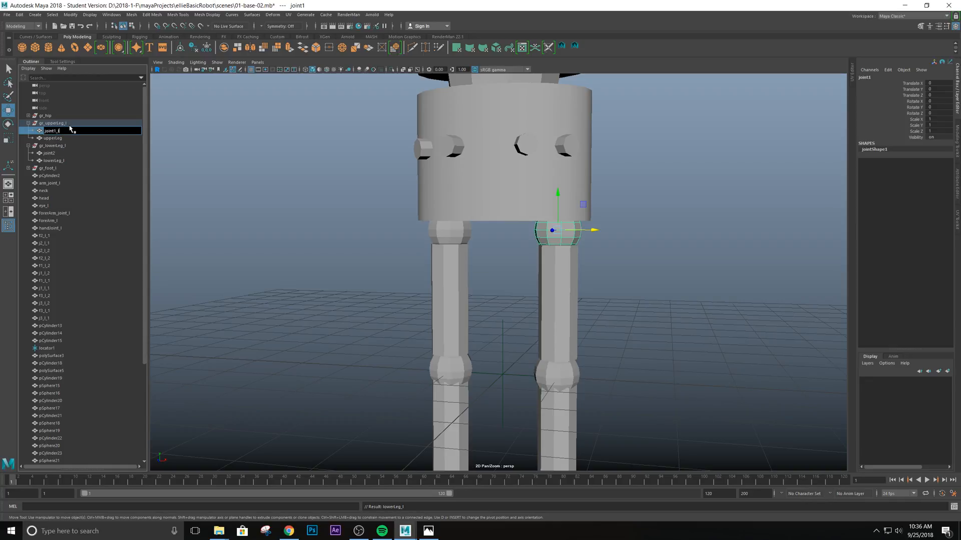
pyautogui.click(50, 154)
pyautogui.doubleClick(51, 154)
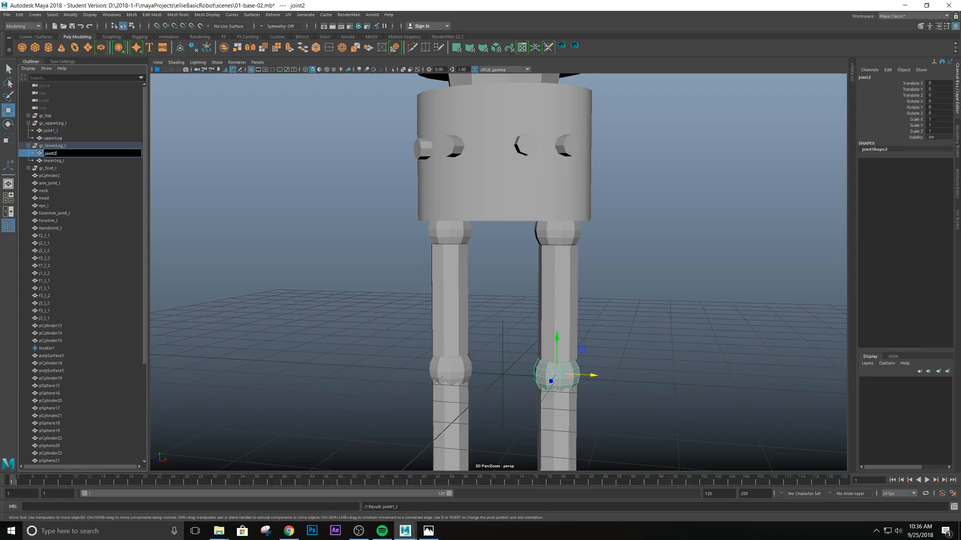
pyautogui.write('_l')
pyautogui.press('Return')
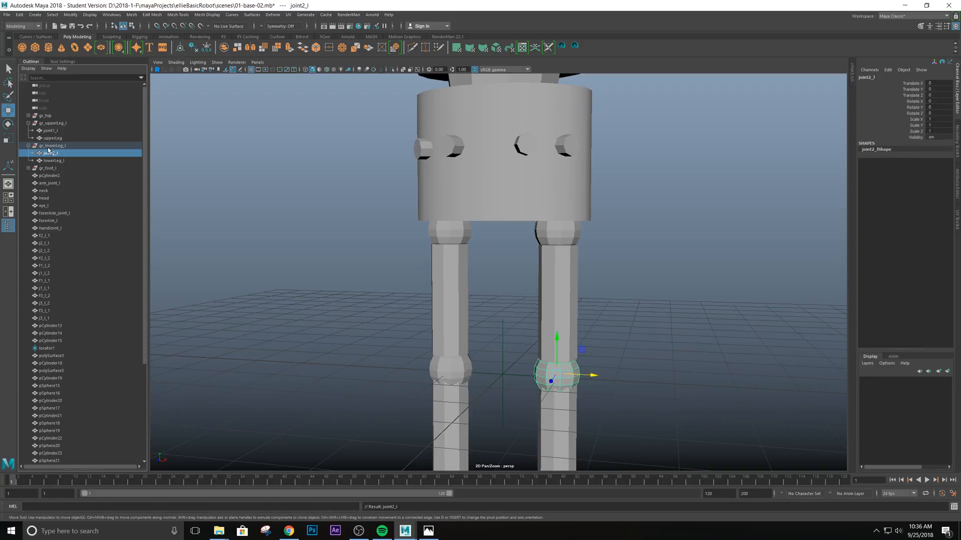
# Expand the gr_foot_l group and rename the left ankle sphere pSphere6 as joint3_l
pyautogui.scroll(-1, 566, 434)
pyautogui.scroll(-3, 567, 435)
pyautogui.click(534, 404)
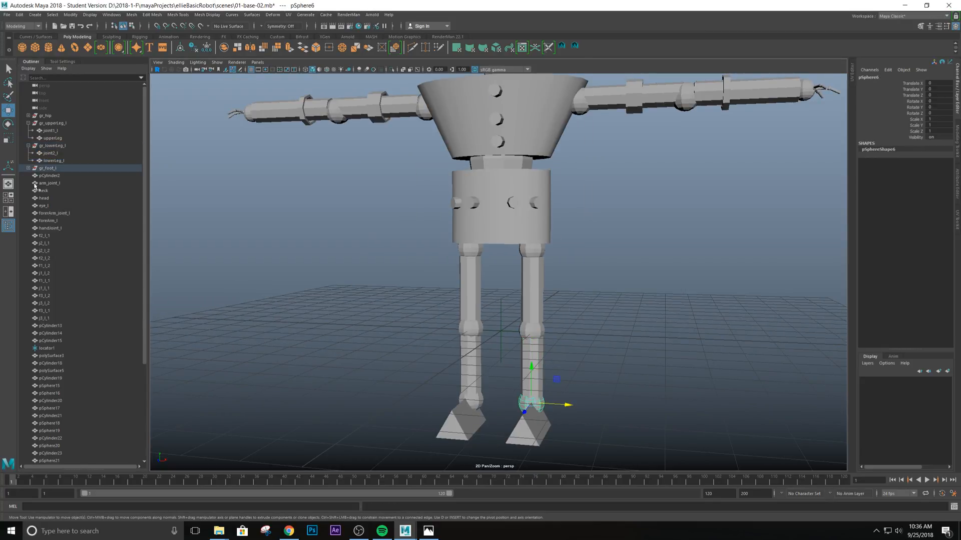
pyautogui.click(29, 168)
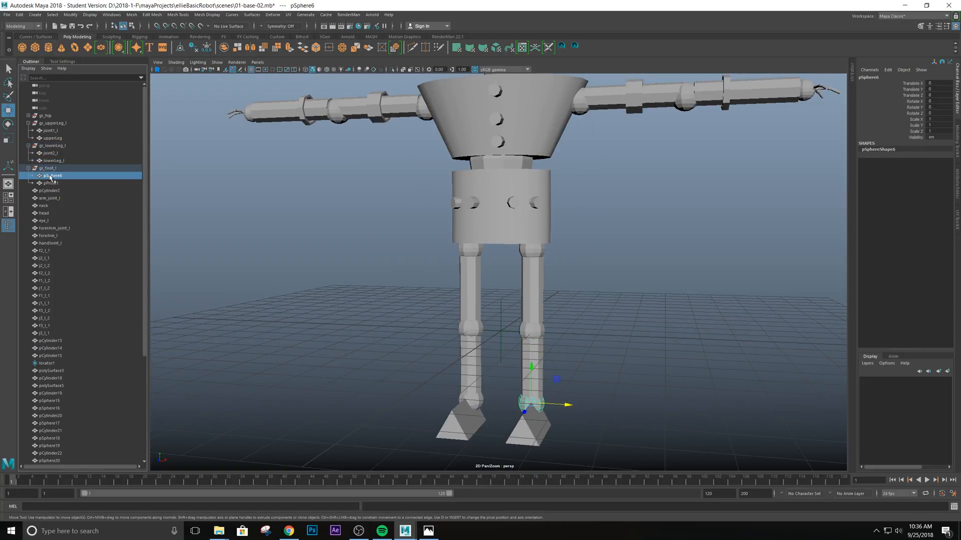
pyautogui.doubleClick(50, 178)
pyautogui.write('joi')
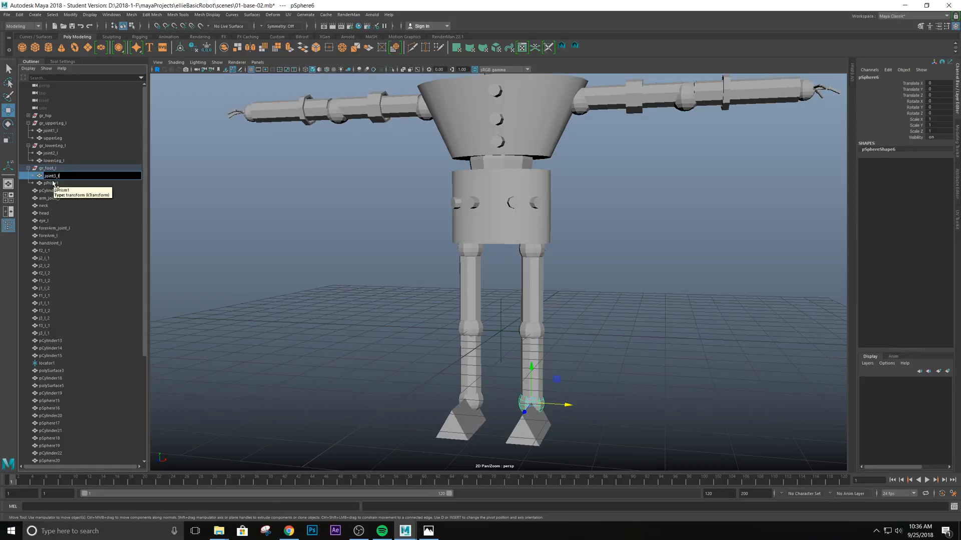
pyautogui.write('nt3_l')
pyautogui.press('Return')
# Rename the left foot prism pPrism1 as foot_l
pyautogui.click(52, 183)
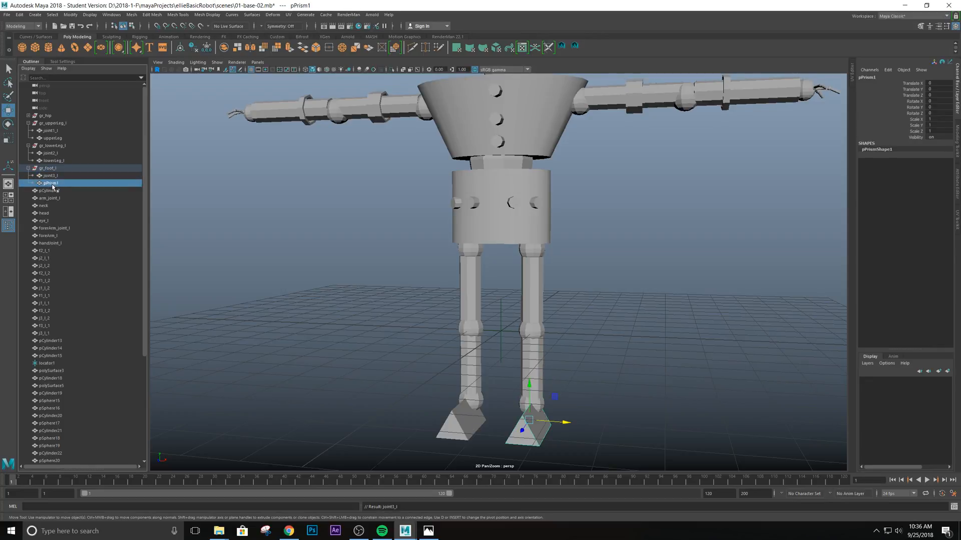
pyautogui.doubleClick(52, 184)
pyautogui.write('foot_l')
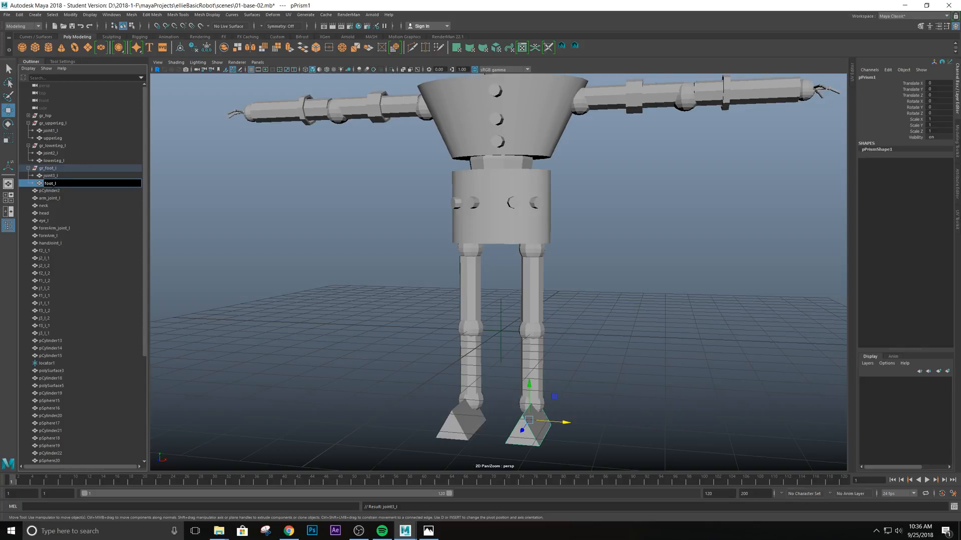
pyautogui.press('Return')
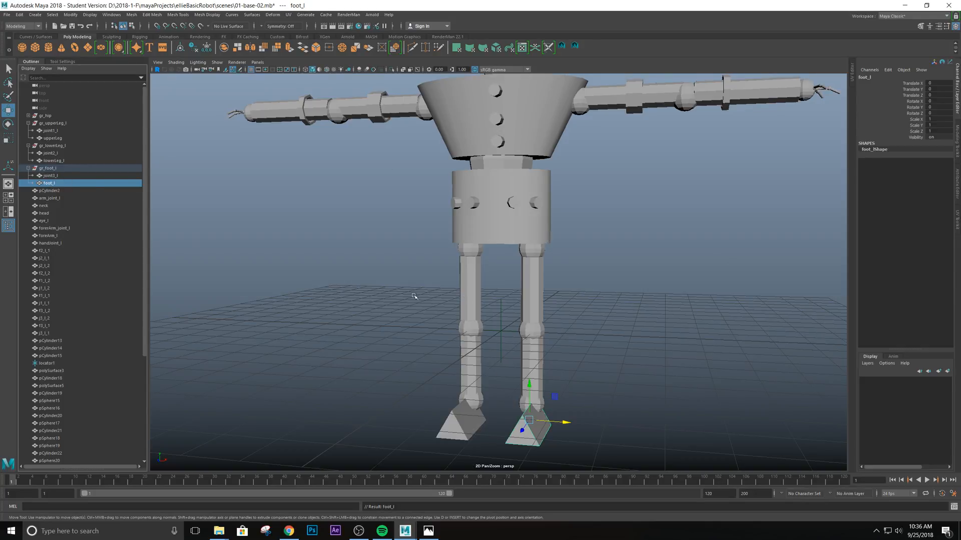
# Collapse the gr_foot_l, gr_lowerLeg_l and gr_upperLeg_l groups
pyautogui.click(28, 168)
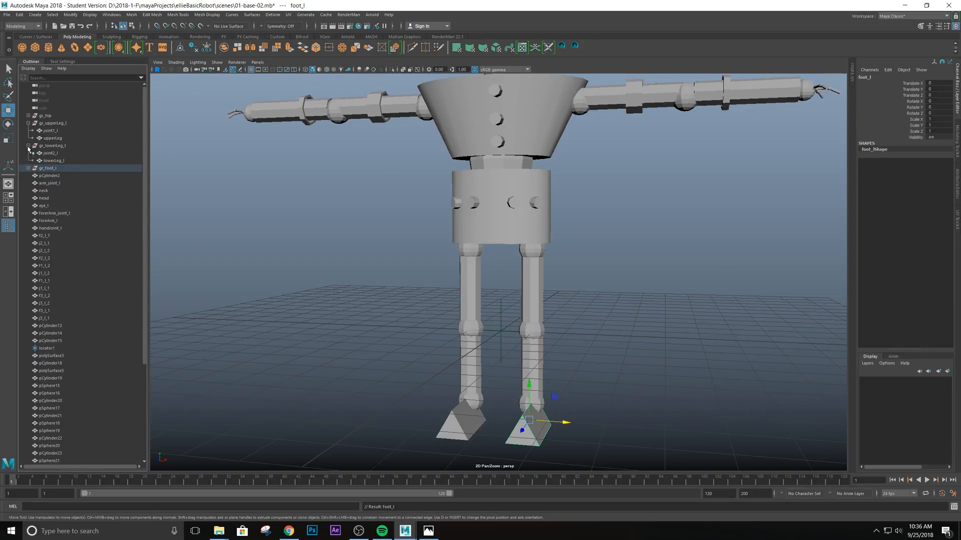
pyautogui.click(28, 145)
pyautogui.click(28, 123)
# Select the gr_upperLeg_l, gr_lowerLeg_l and gr_foot_l groups together and check which leg parts they cover
pyautogui.scroll(-3, 511, 358)
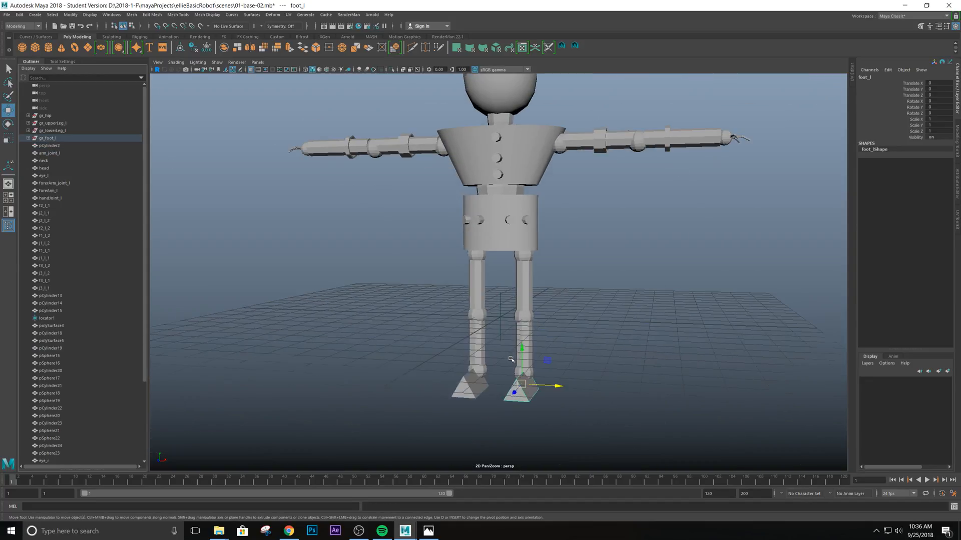
pyautogui.scroll(4, 606, 286)
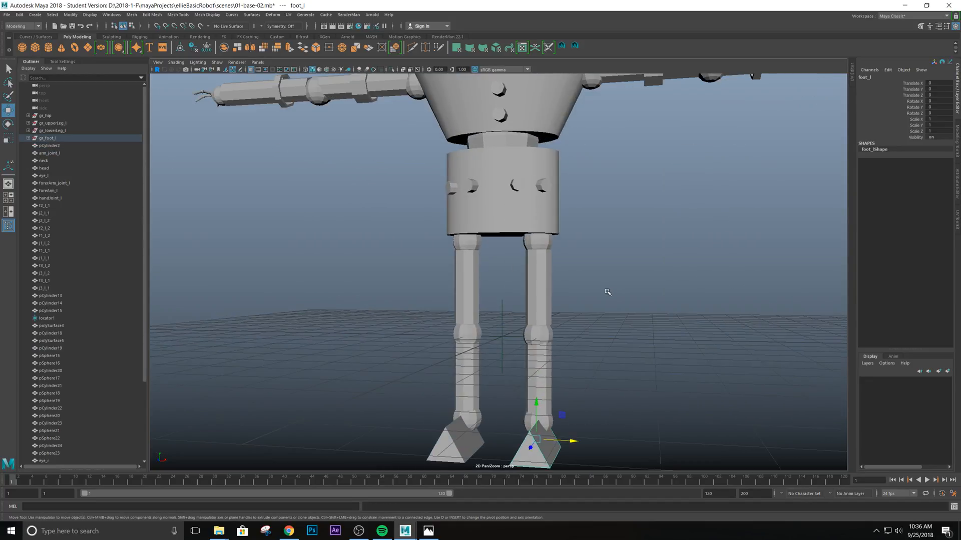
pyautogui.keyDown('alt'); pyautogui.moveTo(598, 305); pyautogui.dragTo(573, 263, button='middle'); pyautogui.keyUp('alt')
pyautogui.keyDown('alt'); pyautogui.moveTo(573, 264); pyautogui.dragTo(518, 266); pyautogui.keyUp('alt')
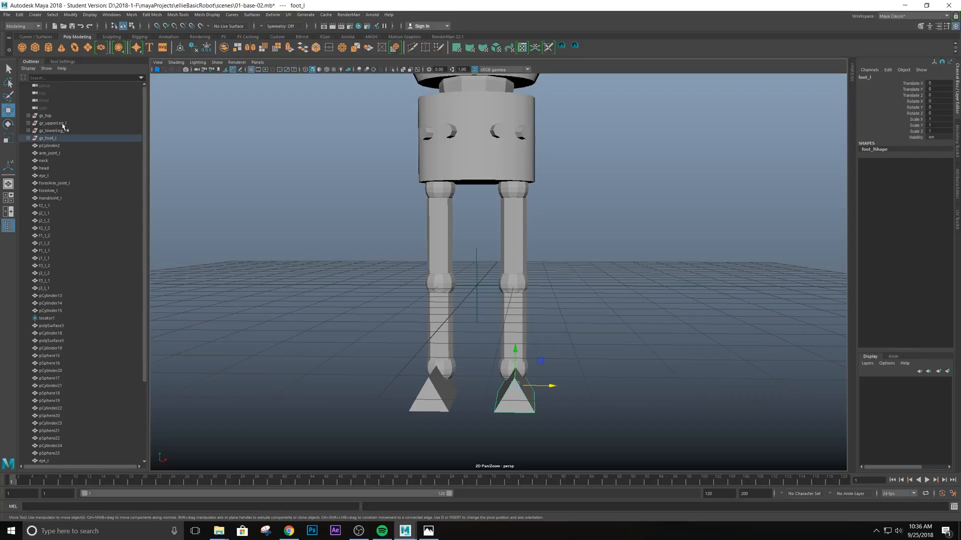
pyautogui.keyDown('alt'); pyautogui.moveTo(438, 350); pyautogui.dragTo(423, 333); pyautogui.keyUp('alt')
pyautogui.scroll(3, 423, 333)
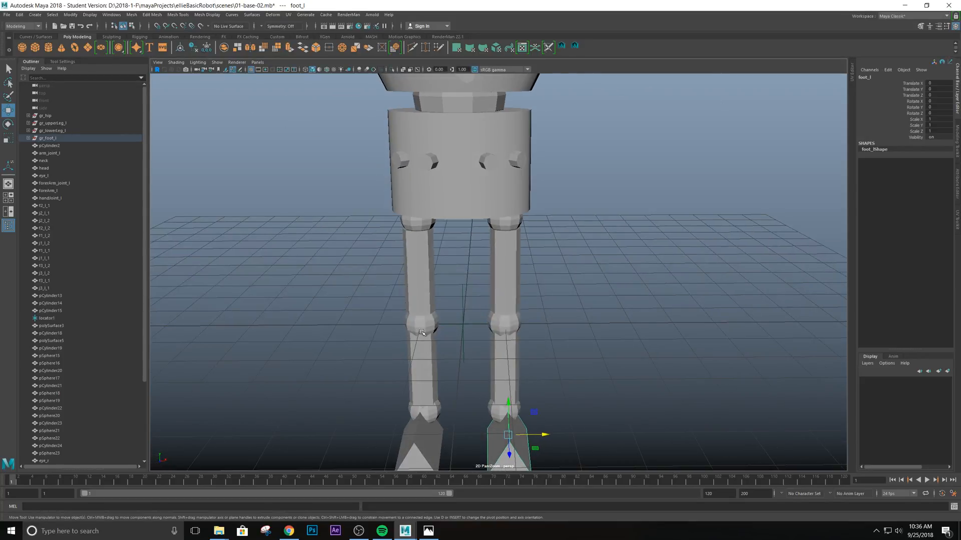
pyautogui.click(52, 124)
pyautogui.keyDown('ctrl'); pyautogui.click(52, 130); pyautogui.keyUp('ctrl')
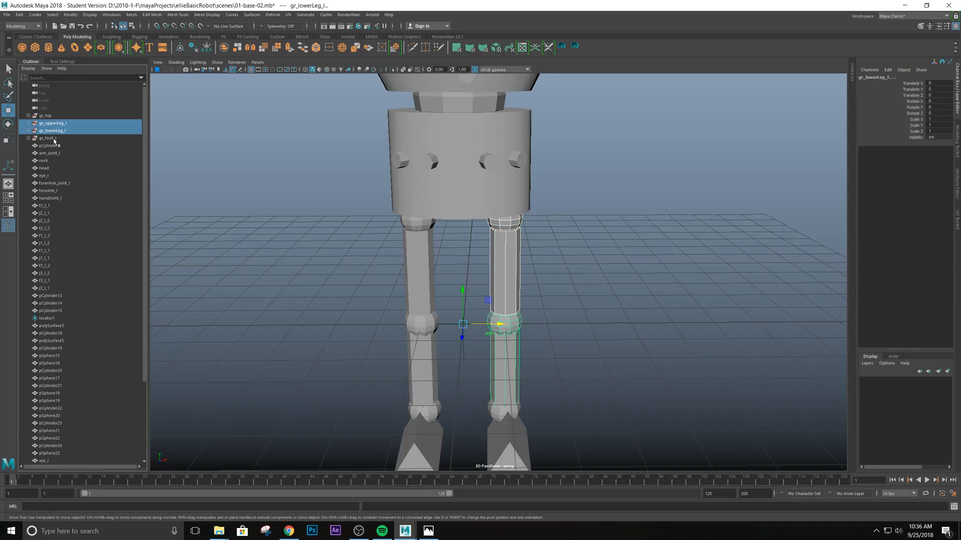
pyautogui.keyDown('ctrl'); pyautogui.click(50, 139); pyautogui.keyUp('ctrl')
pyautogui.scroll(-3, 592, 395)
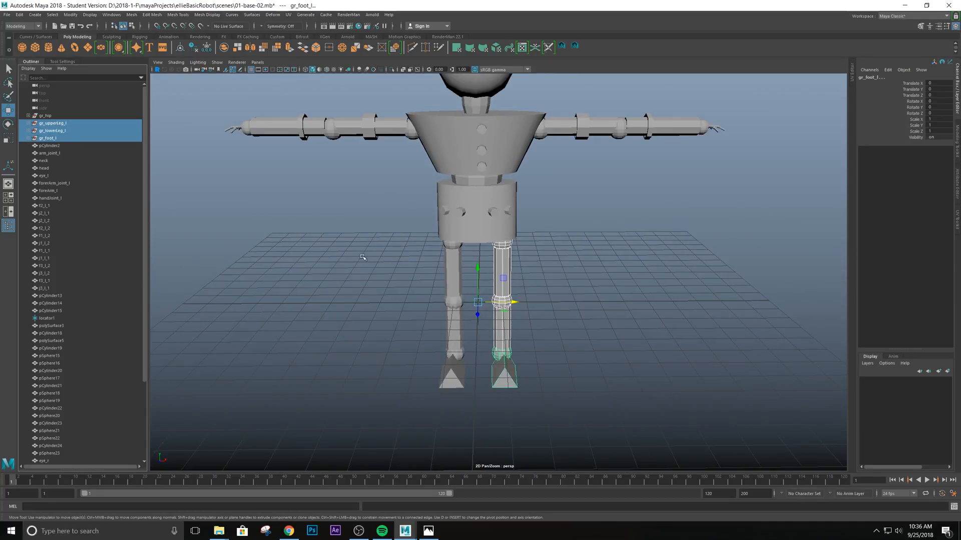
pyautogui.scroll(-4, 477, 296)
pyautogui.scroll(6, 477, 298)
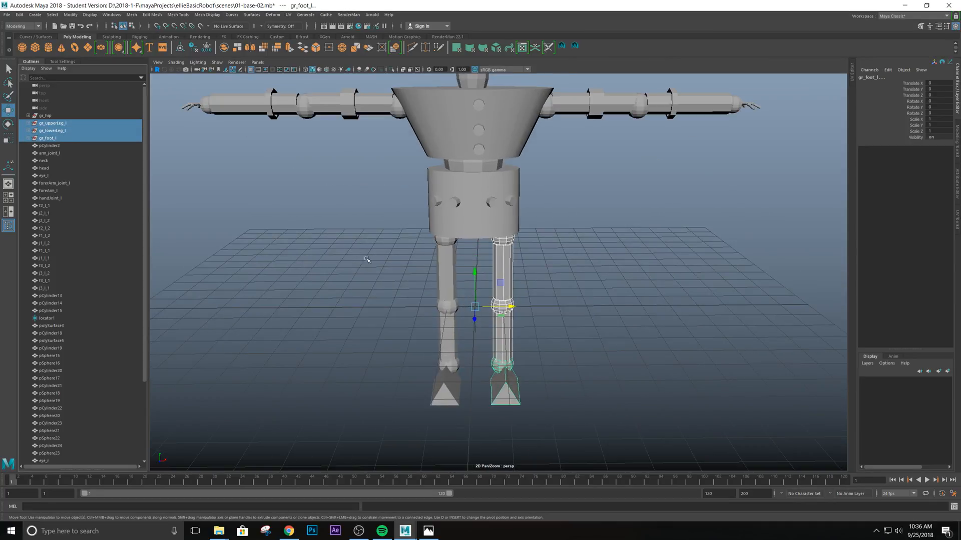
pyautogui.scroll(-3, 557, 315)
pyautogui.keyDown('alt'); pyautogui.moveTo(557, 314); pyautogui.dragTo(508, 254); pyautogui.keyUp('alt')
pyautogui.scroll(6, 508, 258)
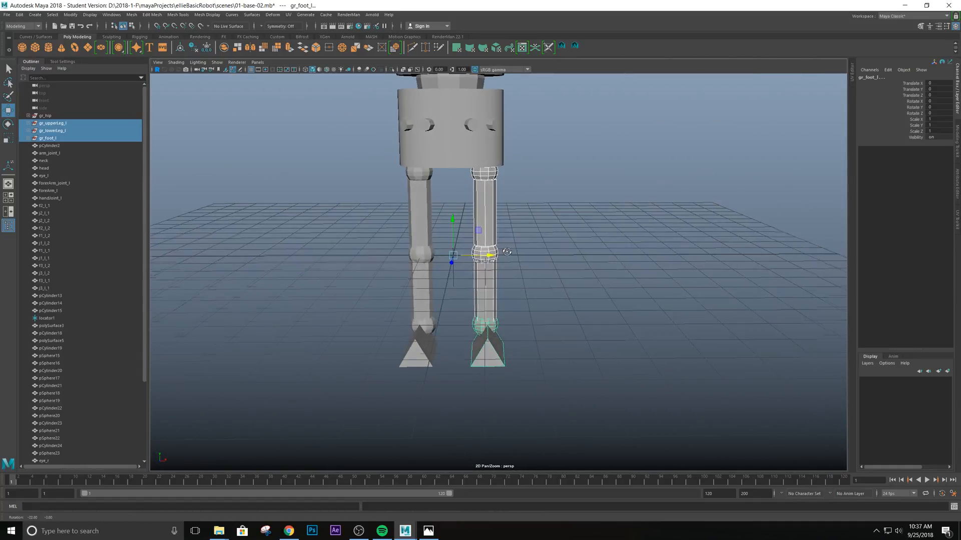
pyautogui.click(60, 124)
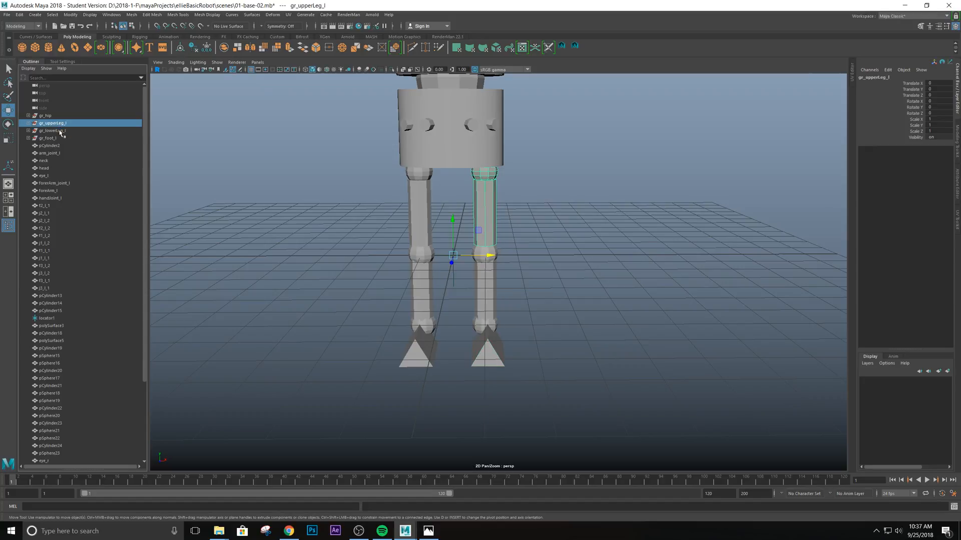
pyautogui.keyDown('ctrl'); pyautogui.click(60, 132); pyautogui.keyUp('ctrl')
pyautogui.keyDown('ctrl'); pyautogui.click(62, 138); pyautogui.keyUp('ctrl')
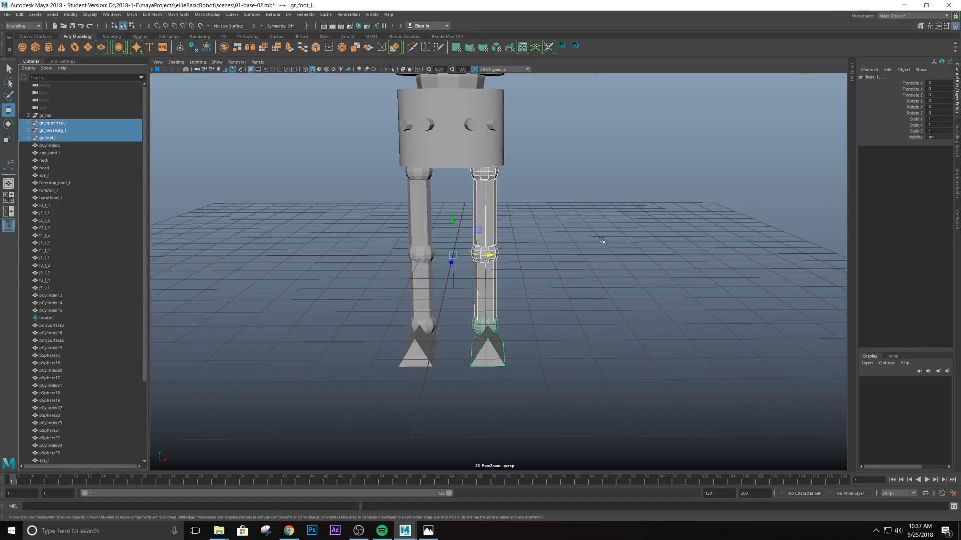
# Select all right leg parts from the hip joint to the foot, assign them to a new display layer and hide that layer
pyautogui.click(420, 177)
pyautogui.keyDown('shift'); pyautogui.click(423, 212); pyautogui.keyUp('shift')
pyautogui.keyDown('shift'); pyautogui.click(425, 254); pyautogui.keyUp('shift')
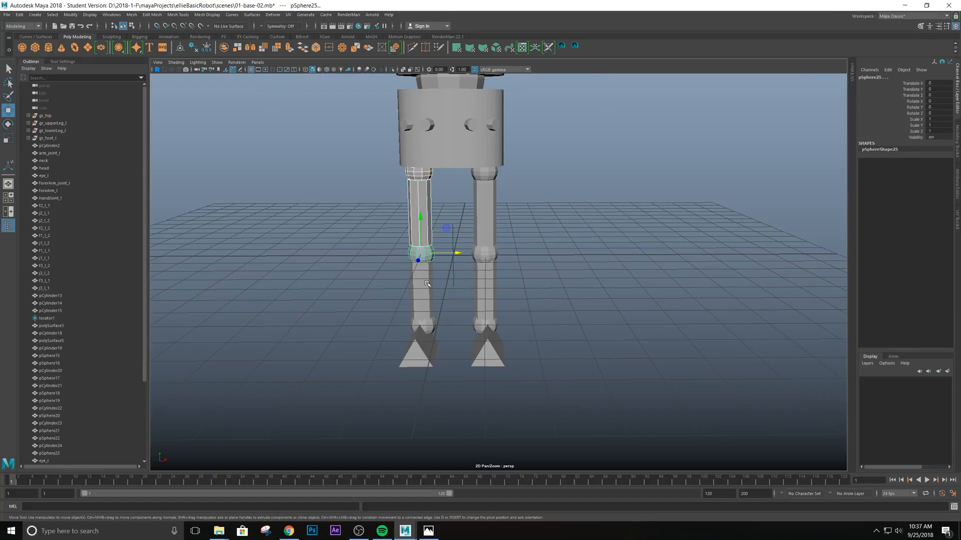
pyautogui.keyDown('shift'); pyautogui.click(427, 283); pyautogui.keyUp('shift')
pyautogui.keyDown('shift'); pyautogui.click(422, 326); pyautogui.keyUp('shift')
pyautogui.keyDown('shift'); pyautogui.click(417, 353); pyautogui.keyUp('shift')
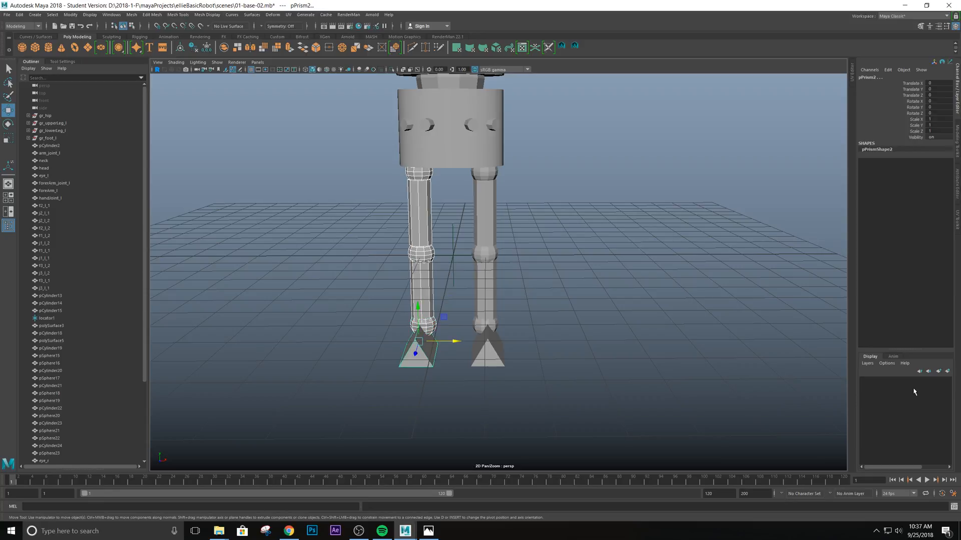
pyautogui.click(947, 372)
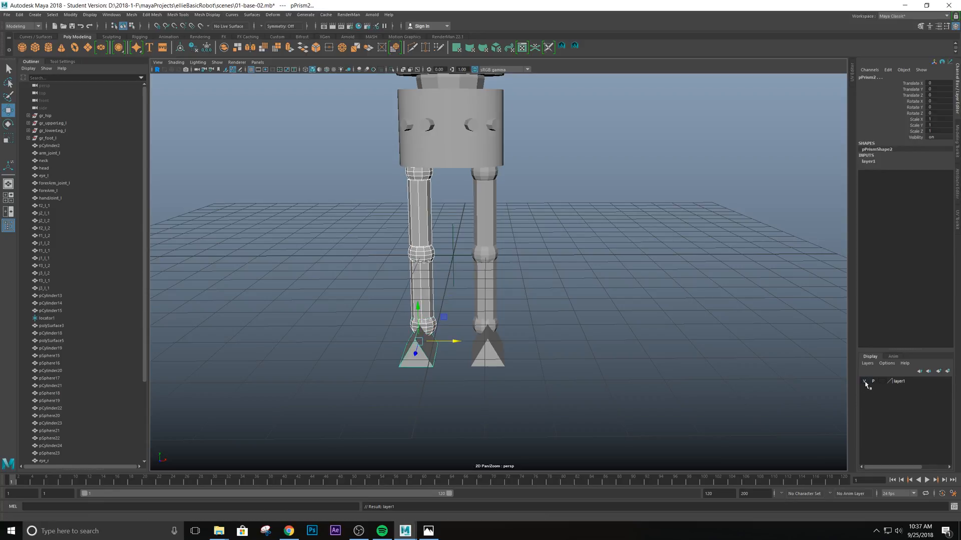
pyautogui.click(866, 381)
# Select the three left leg groups, gr_upperLeg_l, gr_lowerLeg_l and gr_foot_l, and inspect where their shared pivot sits
pyautogui.click(52, 124)
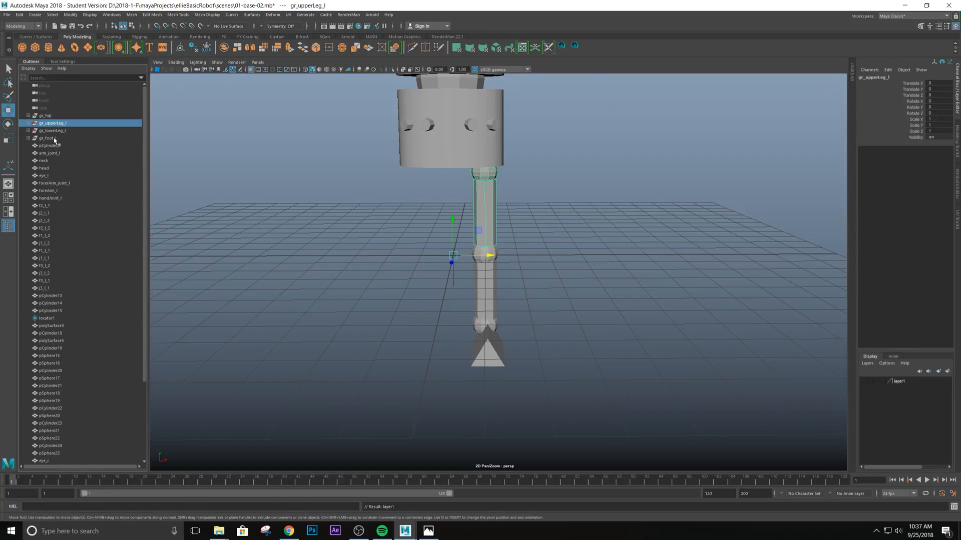
pyautogui.keyDown('shift'); pyautogui.click(55, 138); pyautogui.keyUp('shift')
pyautogui.scroll(-2, 438, 261)
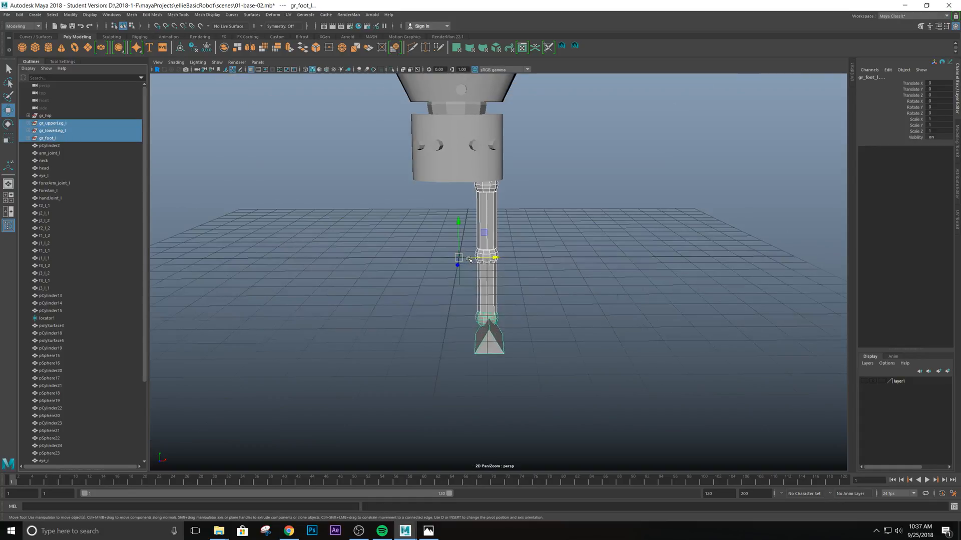
pyautogui.click(30, 123)
pyautogui.click(30, 123)
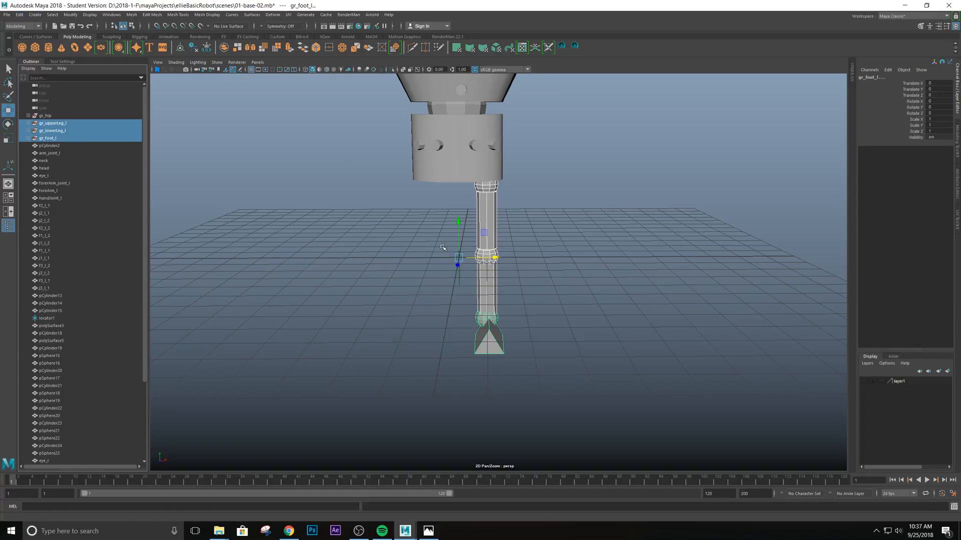
pyautogui.scroll(2, 485, 303)
pyautogui.keyDown('alt'); pyautogui.moveTo(547, 201); pyautogui.dragTo(491, 229); pyautogui.keyUp('alt')
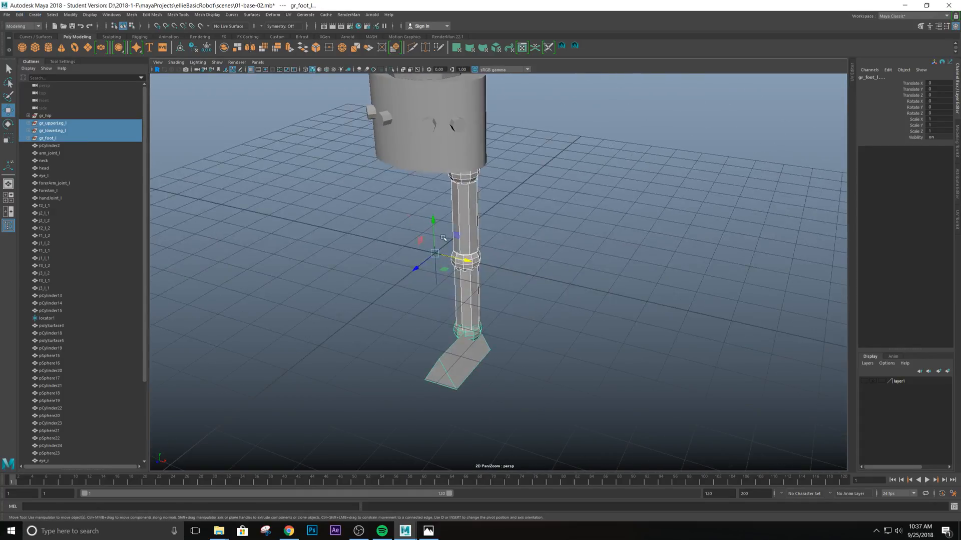
pyautogui.scroll(3, 447, 257)
pyautogui.keyDown('alt'); pyautogui.moveTo(447, 257); pyautogui.dragTo(455, 267); pyautogui.keyUp('alt')
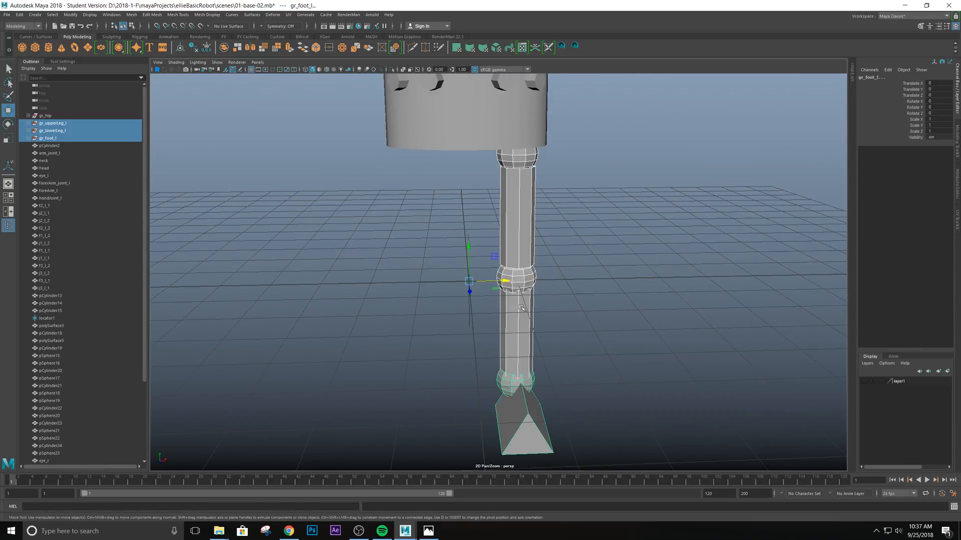
pyautogui.scroll(-2, 518, 262)
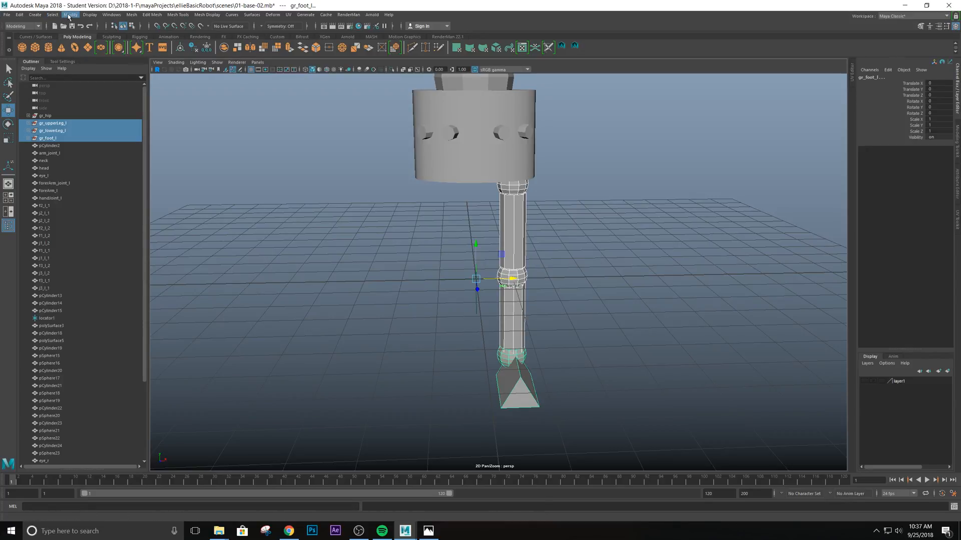
# Duplicate the three selected left leg groups with Duplicate Special, mirrored to the robot's other side with Scale X -1
pyautogui.click(21, 15)
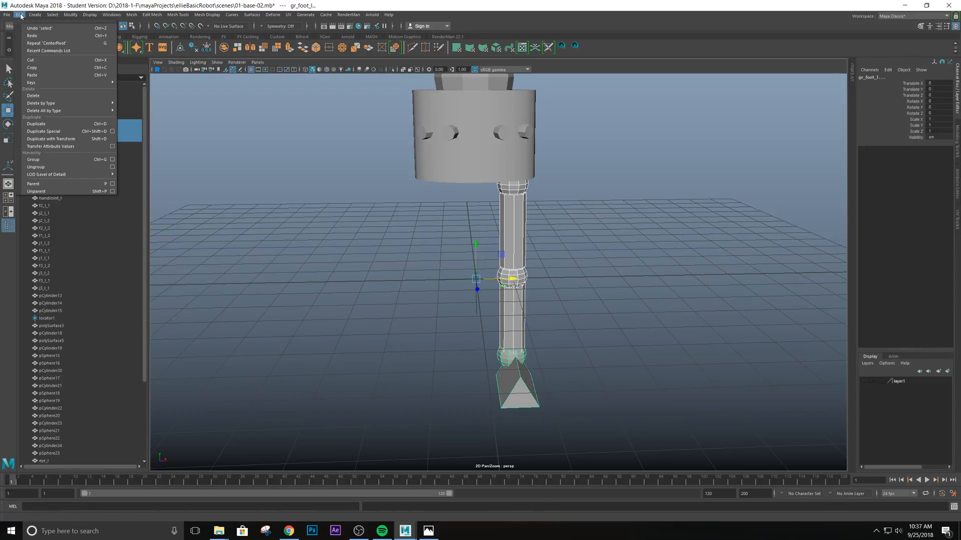
pyautogui.click(43, 131)
pyautogui.scroll(-3, 505, 270)
pyautogui.scroll(3, 506, 270)
pyautogui.scroll(-5, 98, 248)
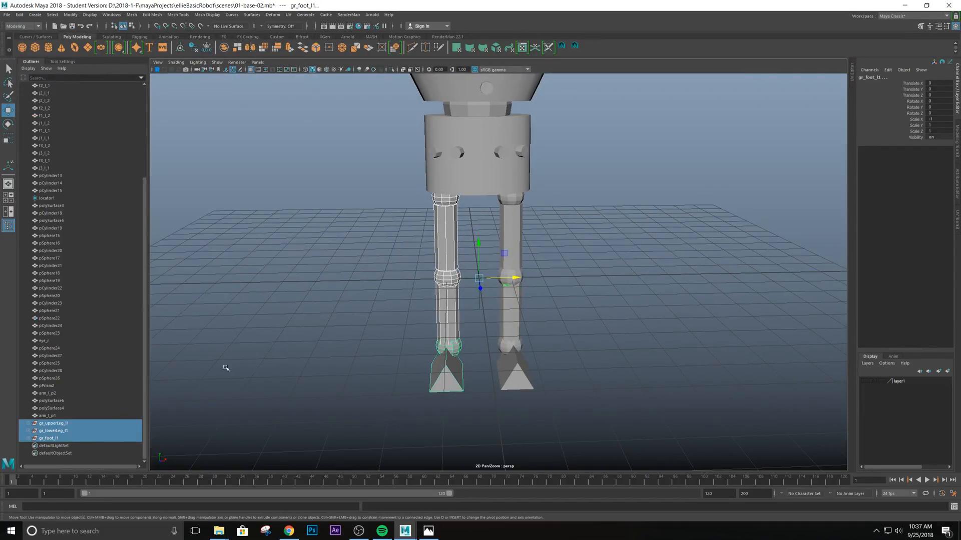
pyautogui.click(29, 423)
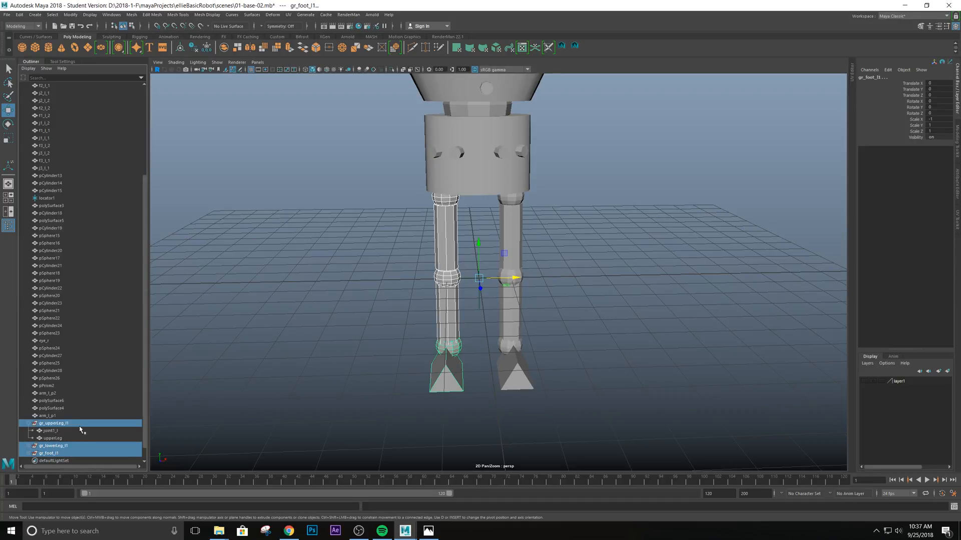
pyautogui.doubleClick(69, 424)
pyautogui.press('Return')
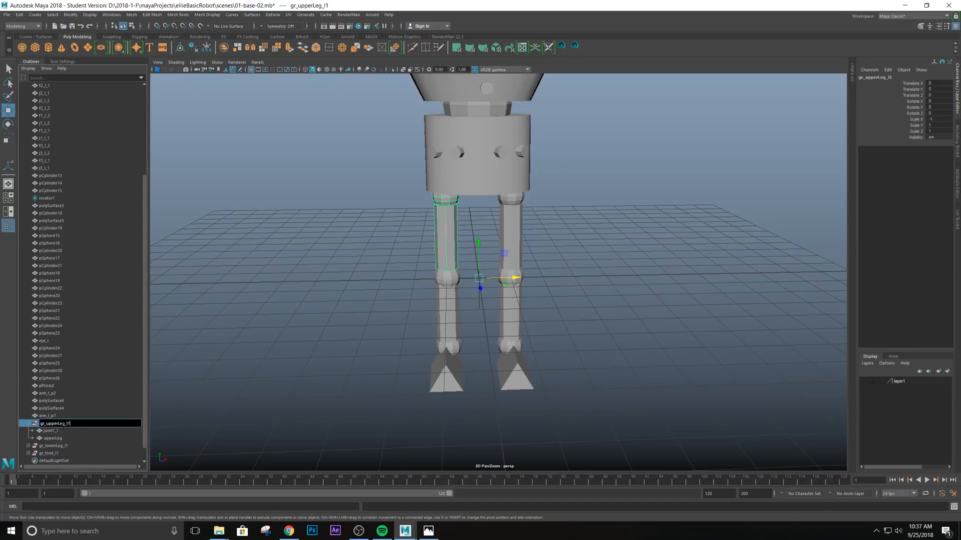
pyautogui.click(29, 424)
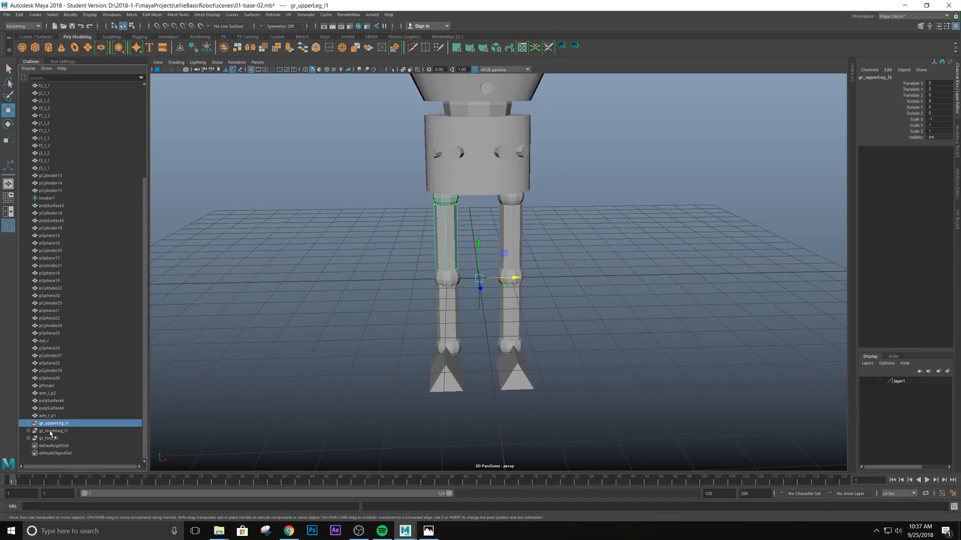
# Select the duplicated groups gr_upperLeg_l1, gr_lowerLeg_l1 and gr_foot_l1 together and reorder them directly below gr_foot_l in the Outliner
pyautogui.keyDown('shift'); pyautogui.click(52, 431); pyautogui.keyUp('shift')
pyautogui.keyDown('shift'); pyautogui.click(55, 438); pyautogui.keyUp('shift')
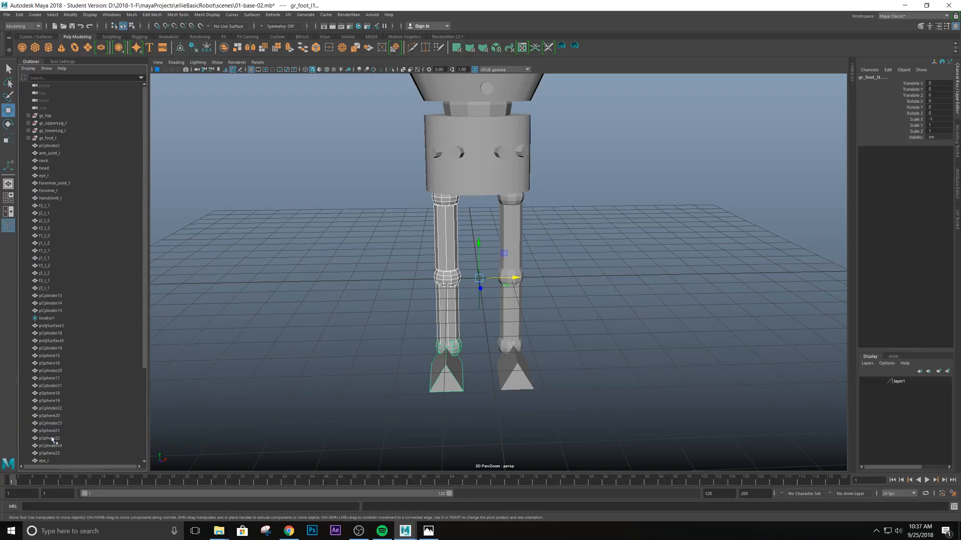
pyautogui.scroll(4, 57, 86)
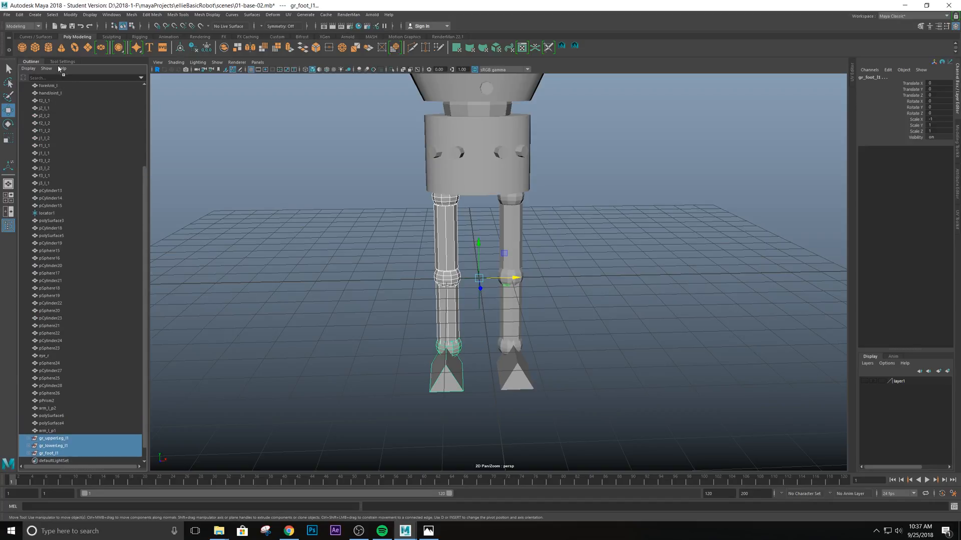
pyautogui.moveTo(58, 69); pyautogui.dragTo(39, 144, button='middle')
# Rename the duplicated upper leg group gr_upperLeg_l1 as gr_upperLeg_r
pyautogui.click(56, 146)
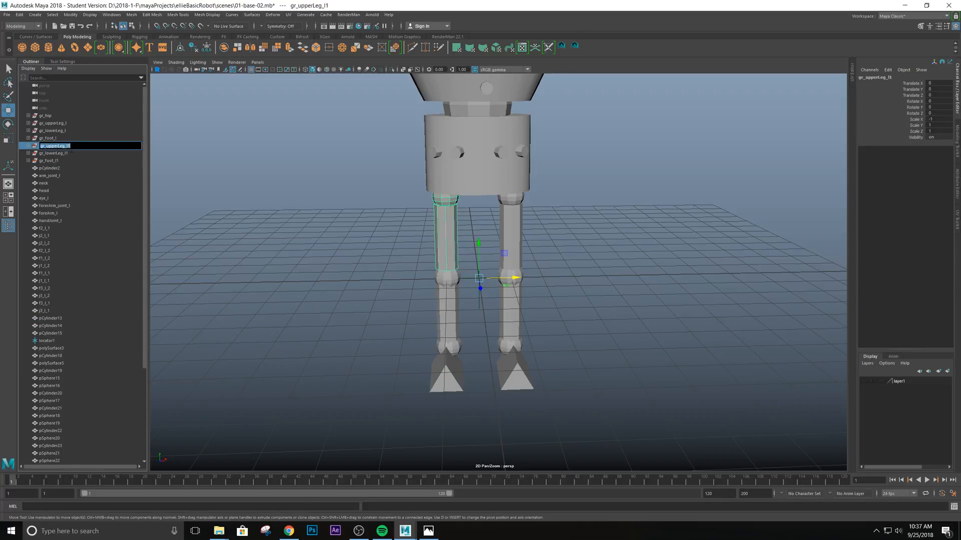
pyautogui.doubleClick(56, 146)
pyautogui.press('BackSpace')
pyautogui.press('BackSpace')
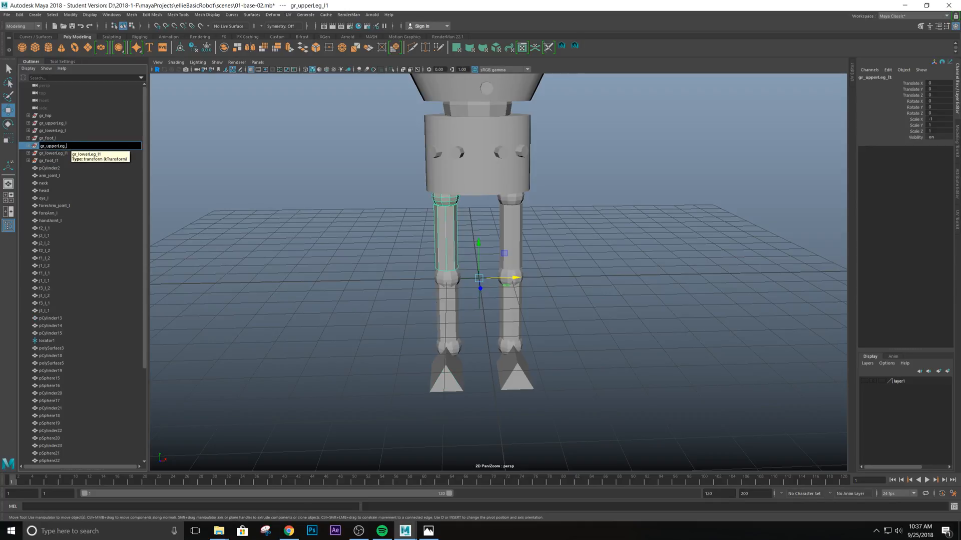
pyautogui.write('r')
pyautogui.press('Return')
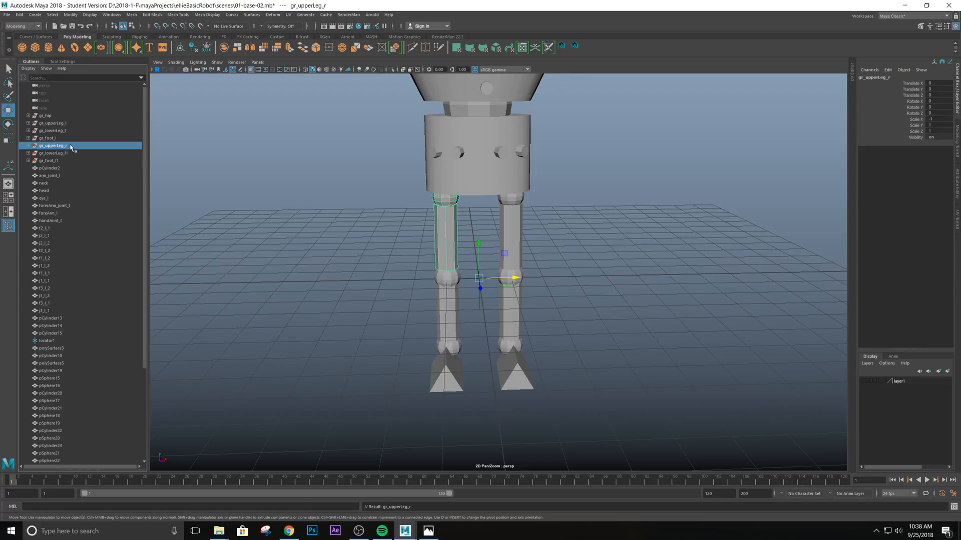
# Expand gr_upperLeg_r and rename its hip joint part as joint1_r
pyautogui.click(29, 145)
pyautogui.click(51, 160)
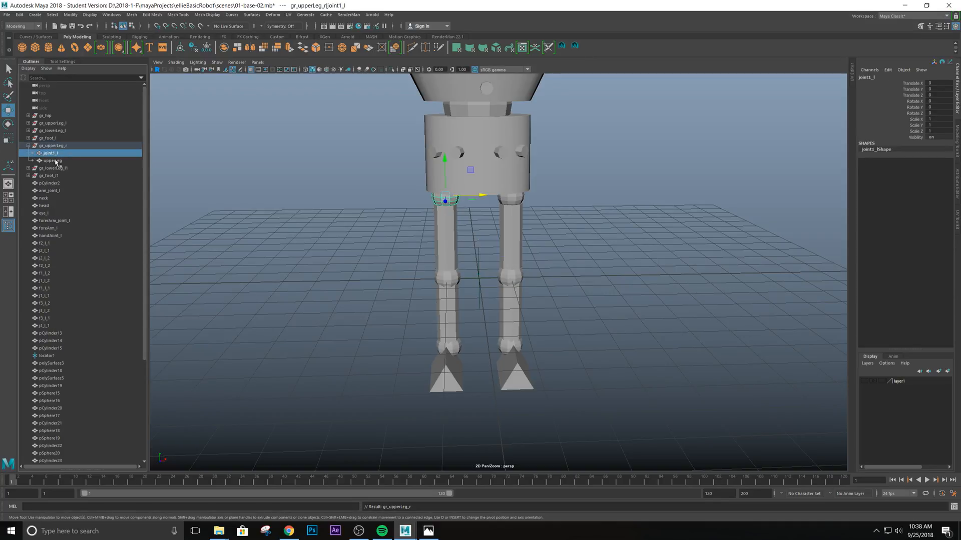
pyautogui.keyDown('alt'); pyautogui.moveTo(449, 306); pyautogui.dragTo(447, 273, button='right'); pyautogui.keyUp('alt')
pyautogui.click(50, 153)
pyautogui.doubleClick(50, 153)
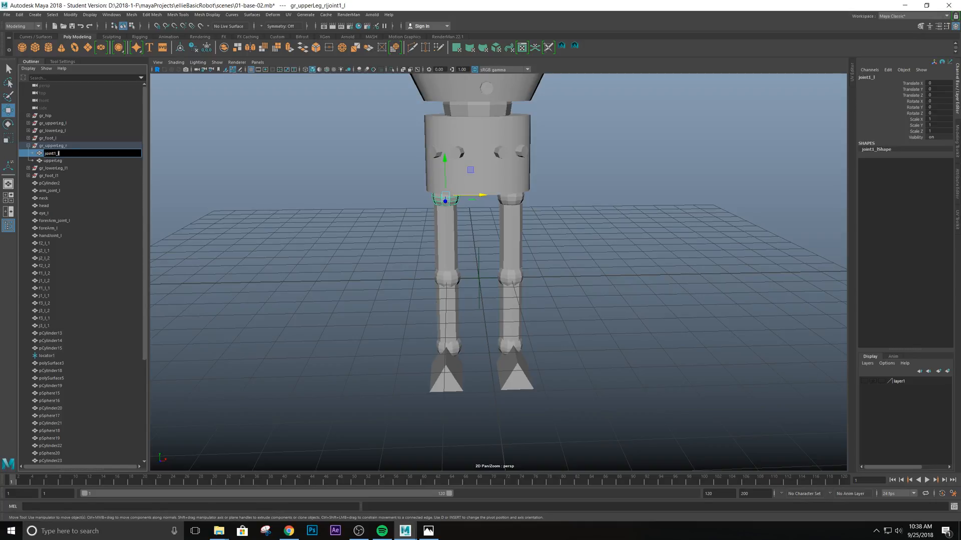
pyautogui.press('Return')
# Rename the upperLeg part inside gr_upperLeg_r as upperLeg_r
pyautogui.click(60, 163)
pyautogui.doubleClick(63, 163)
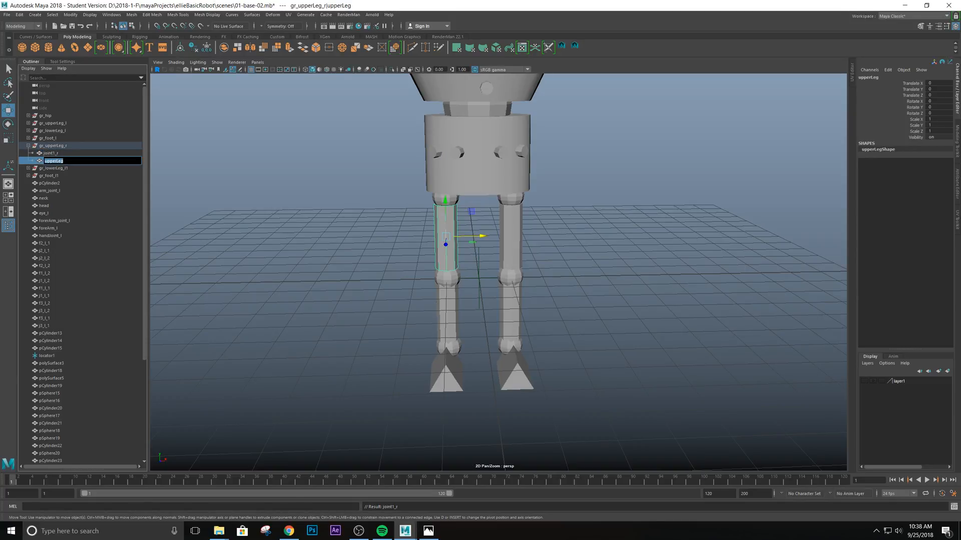
pyautogui.click(66, 170)
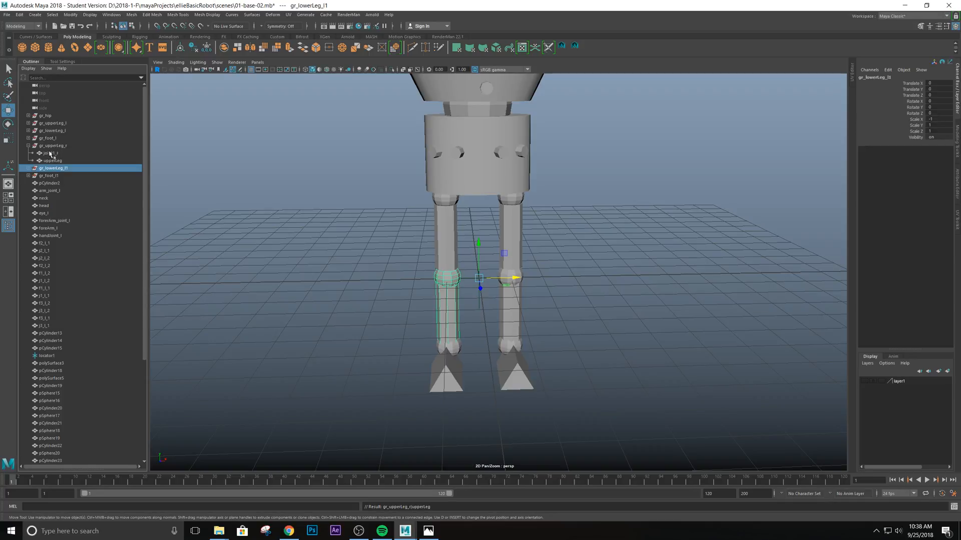
pyautogui.click(52, 161)
pyautogui.doubleClick(52, 160)
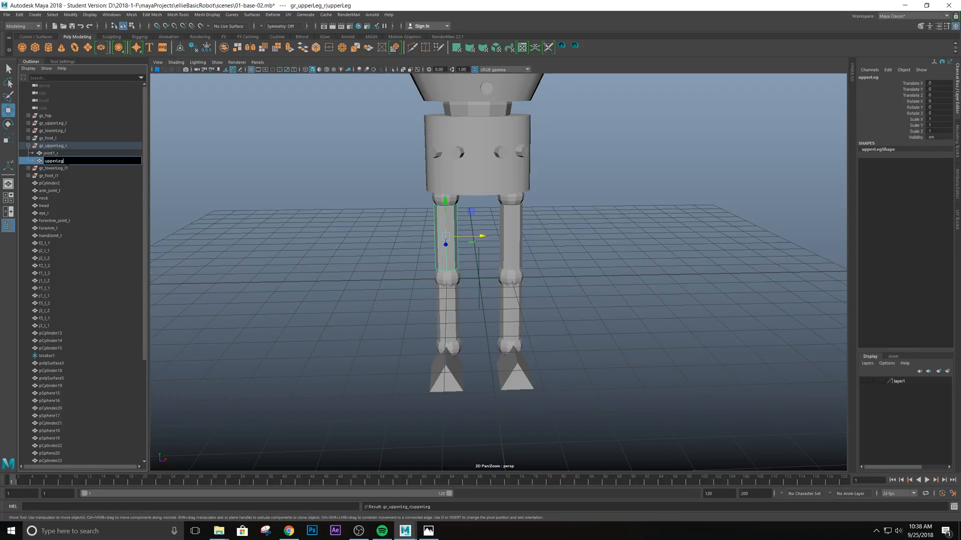
pyautogui.write('_r')
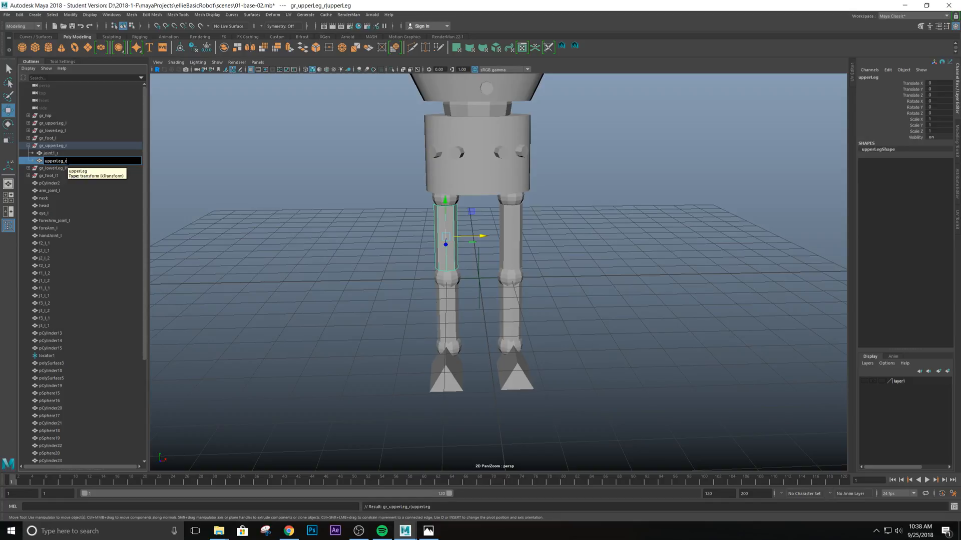
pyautogui.press('Return')
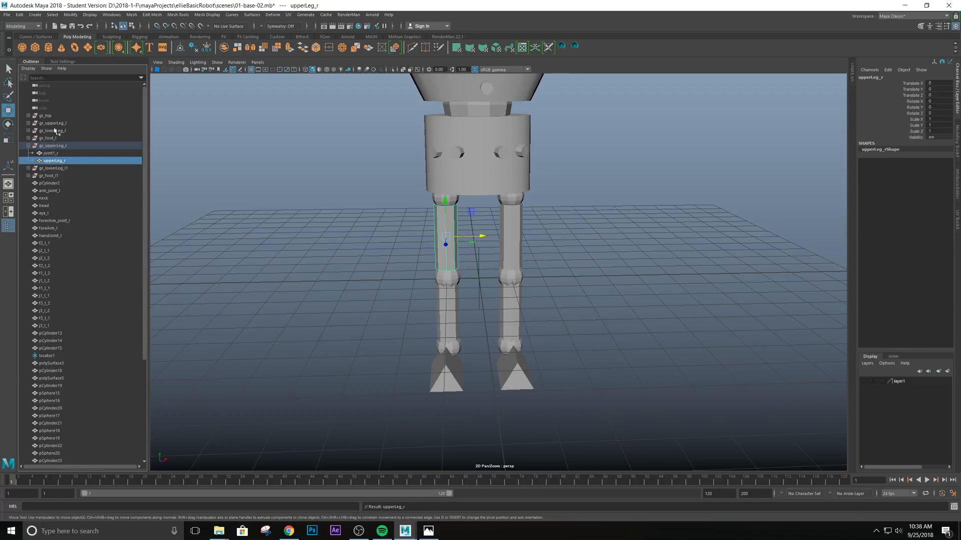
# Expand gr_upperLeg_l and rename its upperLeg part as upperLeg_l
pyautogui.click(28, 122)
pyautogui.click(58, 138)
pyautogui.doubleClick(58, 139)
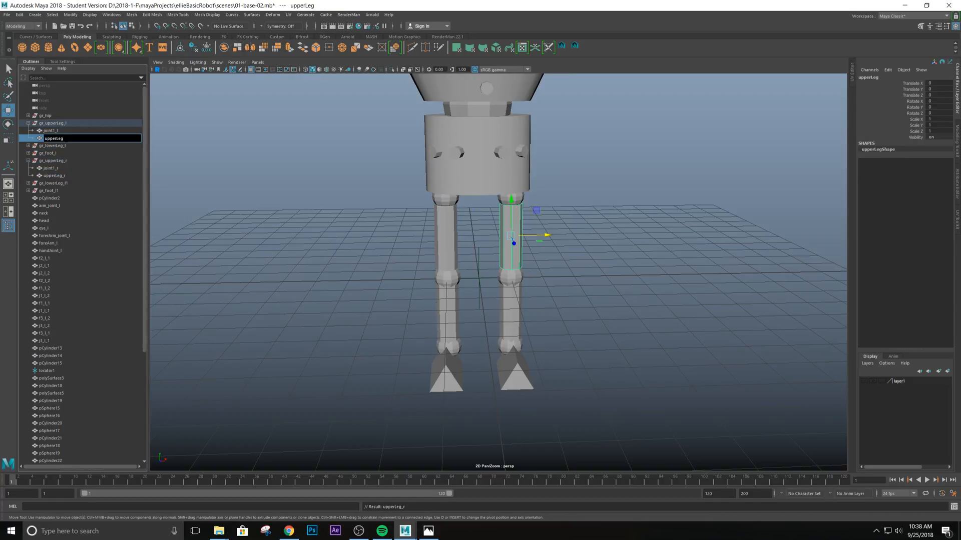
pyautogui.press('Return')
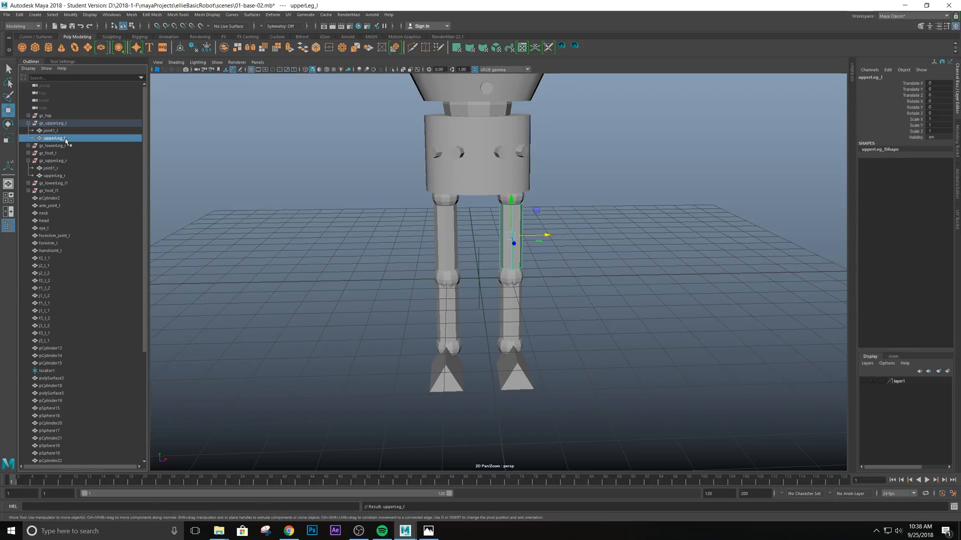
# Expand the duplicated lower leg group, check its parts and rename the group as gr_lowerLeg_r
pyautogui.click(29, 183)
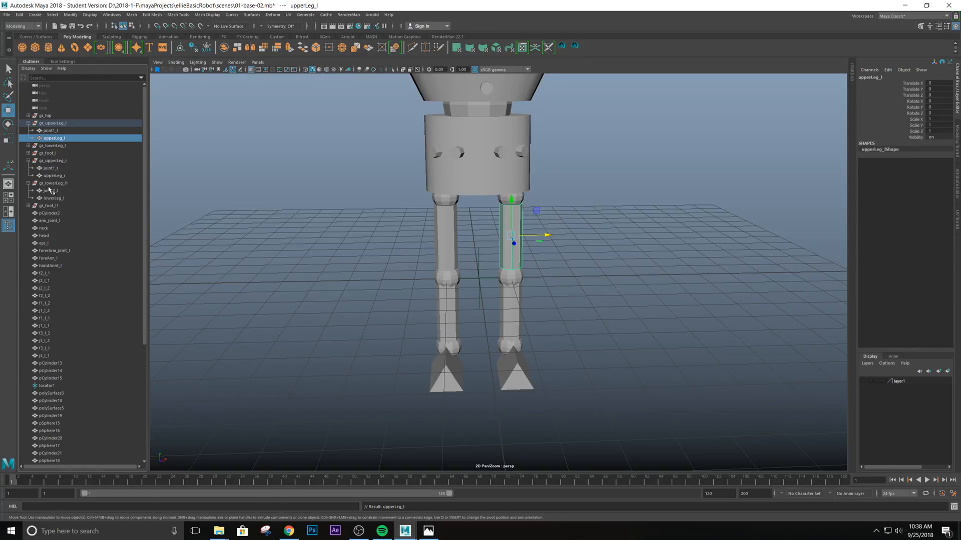
pyautogui.click(56, 190)
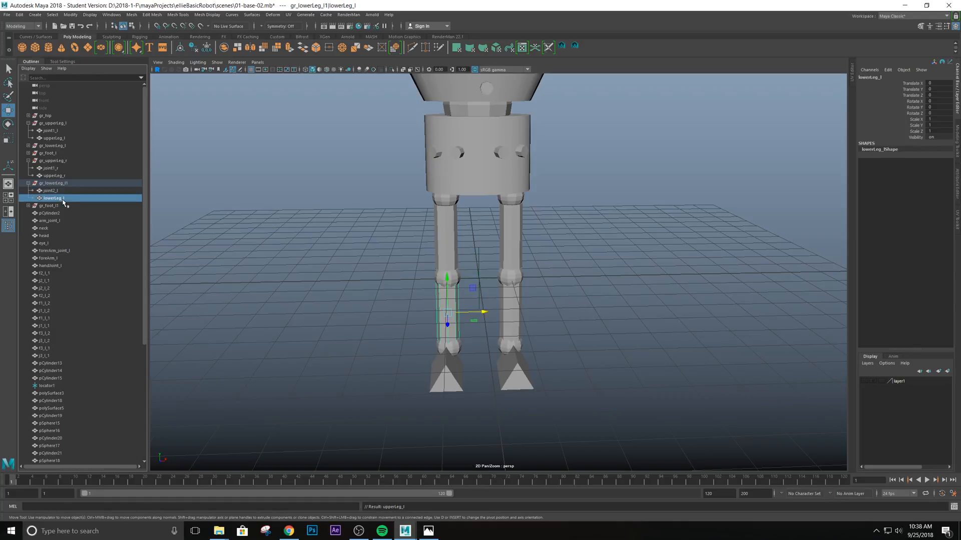
pyautogui.click(54, 183)
pyautogui.doubleClick(54, 183)
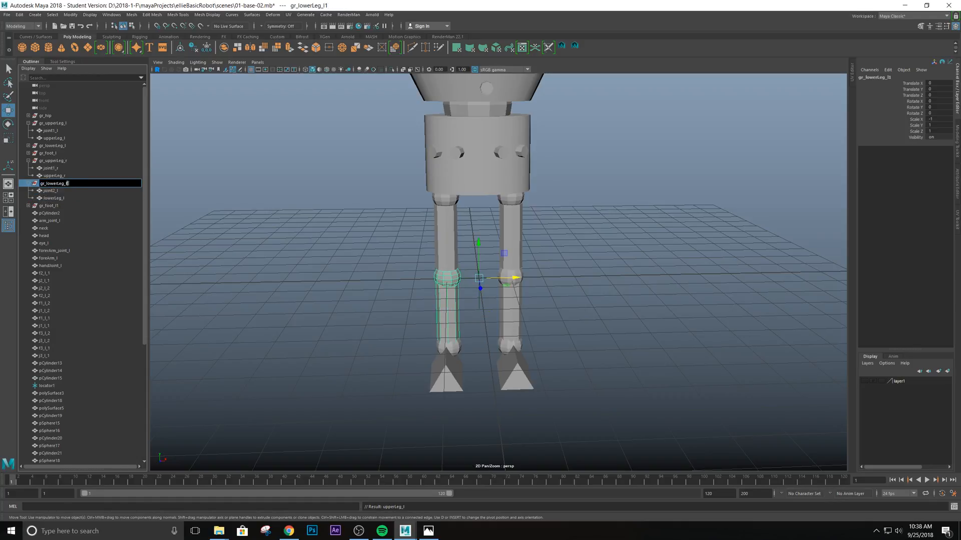
pyautogui.write('r')
# Rename the two parts inside gr_lowerLeg_r as joint2_r and lowerLeg_r
pyautogui.doubleClick(66, 192)
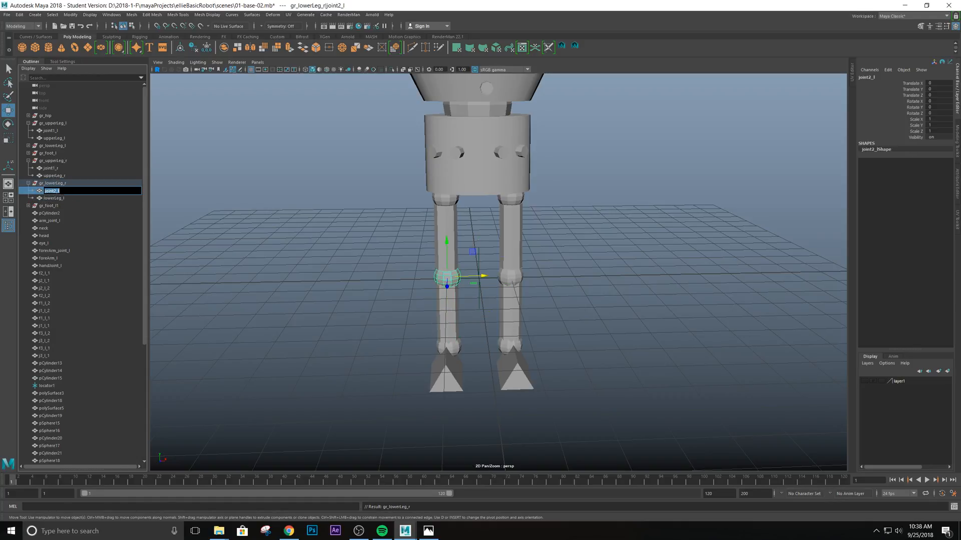
pyautogui.click(61, 191)
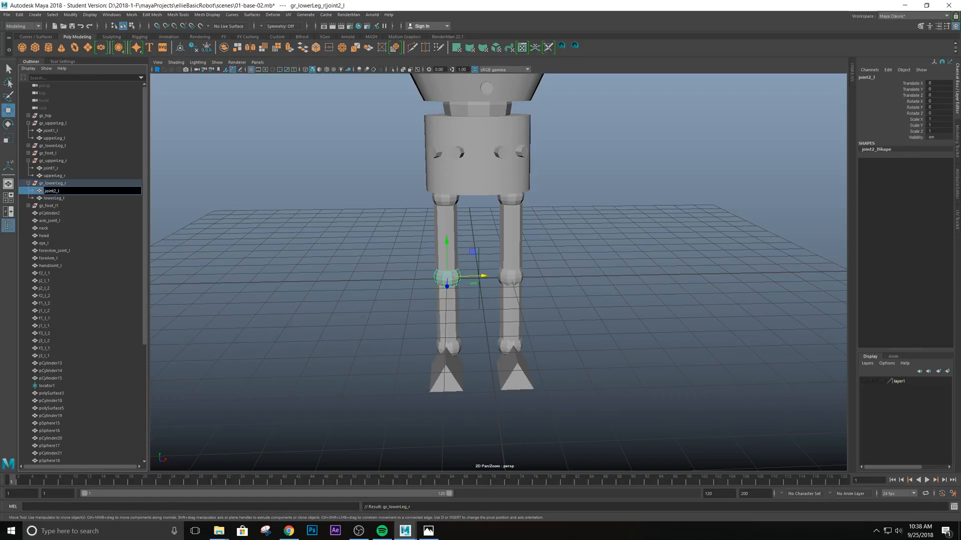
pyautogui.doubleClick(64, 200)
pyautogui.click(65, 199)
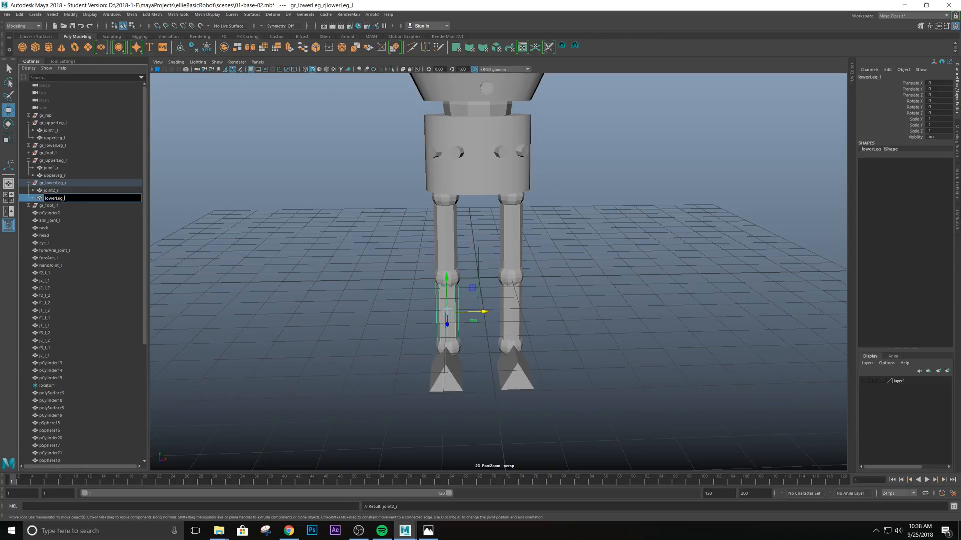
pyautogui.write('r')
# Expand the duplicated foot group gr_foot_l1 and rename the group as gr_foot_r
pyautogui.click(44, 206)
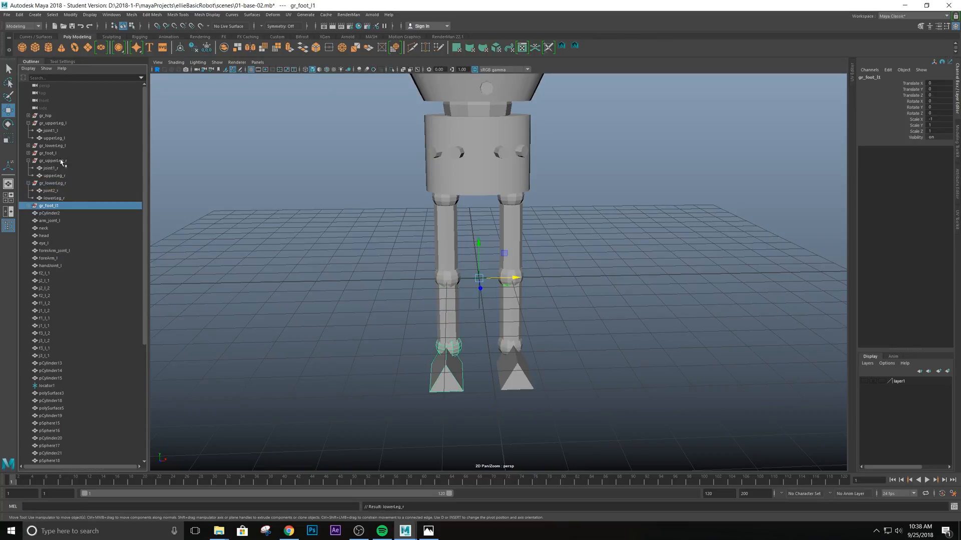
pyautogui.click(28, 206)
pyautogui.doubleClick(59, 206)
pyautogui.click(63, 207)
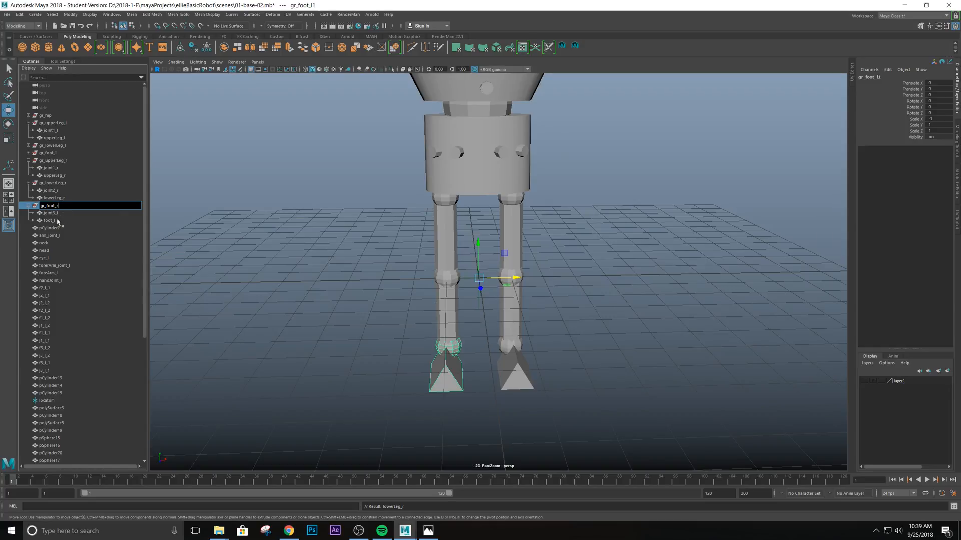
pyautogui.write('r')
pyautogui.press('Tab')
# Rename the two parts inside gr_foot_r as joint3_r and foot_r
pyautogui.doubleClick(59, 214)
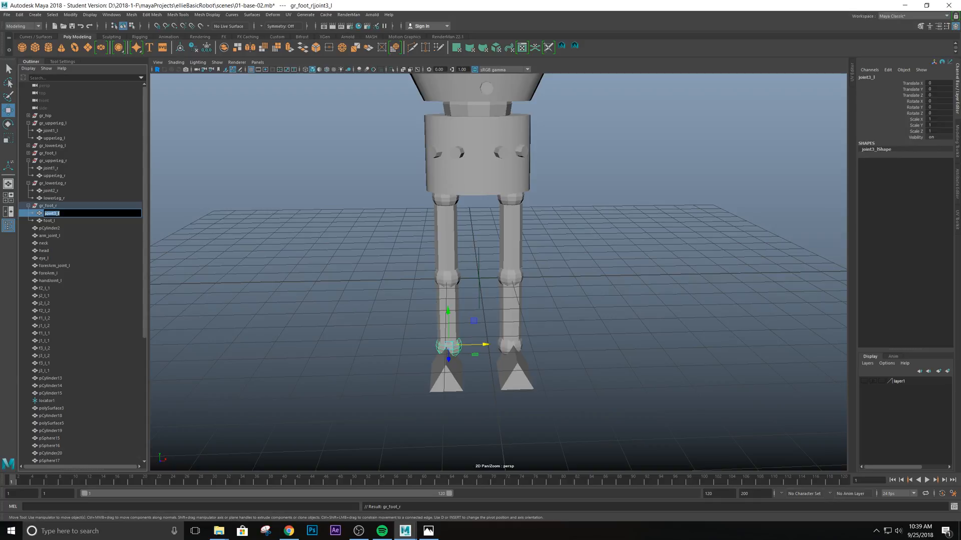
pyautogui.click(68, 213)
pyautogui.press('Tab')
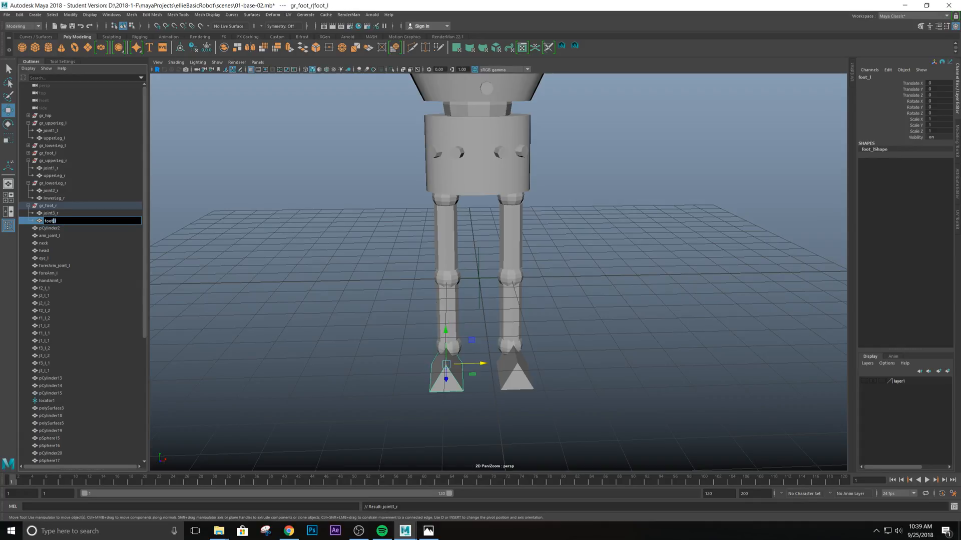
pyautogui.click(65, 213)
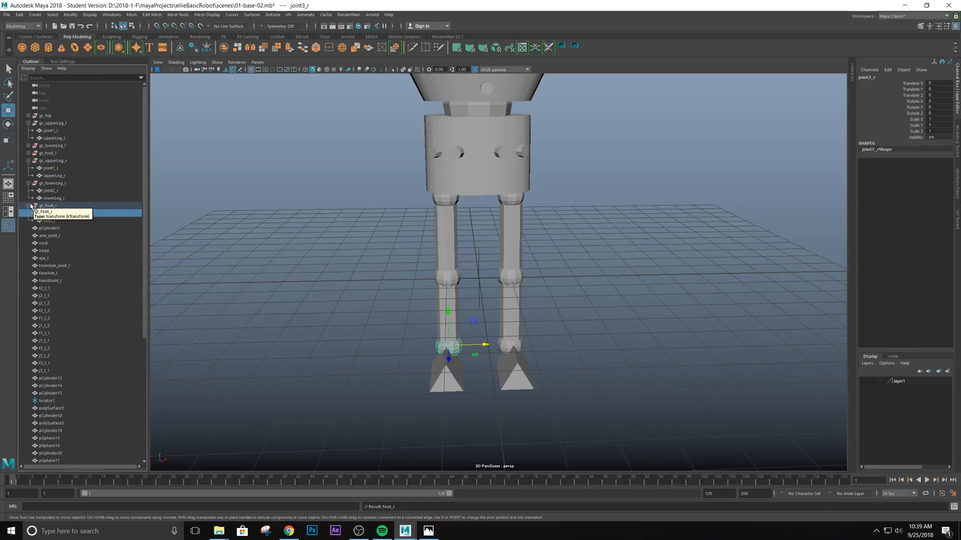
# Collapse the gr_upperLeg_r, gr_lowerLeg_r, gr_foot_r and gr_upperLeg_l groups in the Outliner
pyautogui.click(29, 160)
pyautogui.click(28, 169)
pyautogui.click(29, 176)
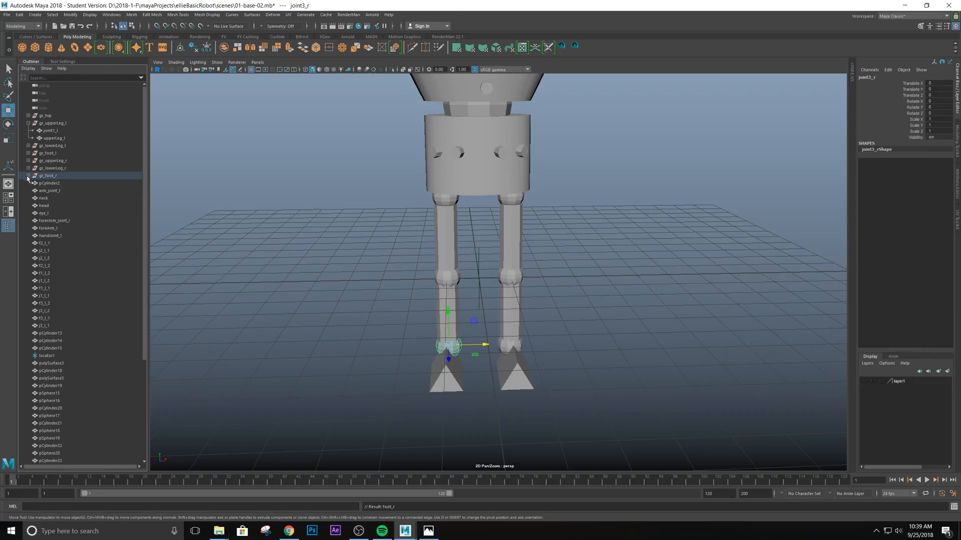
pyautogui.click(29, 123)
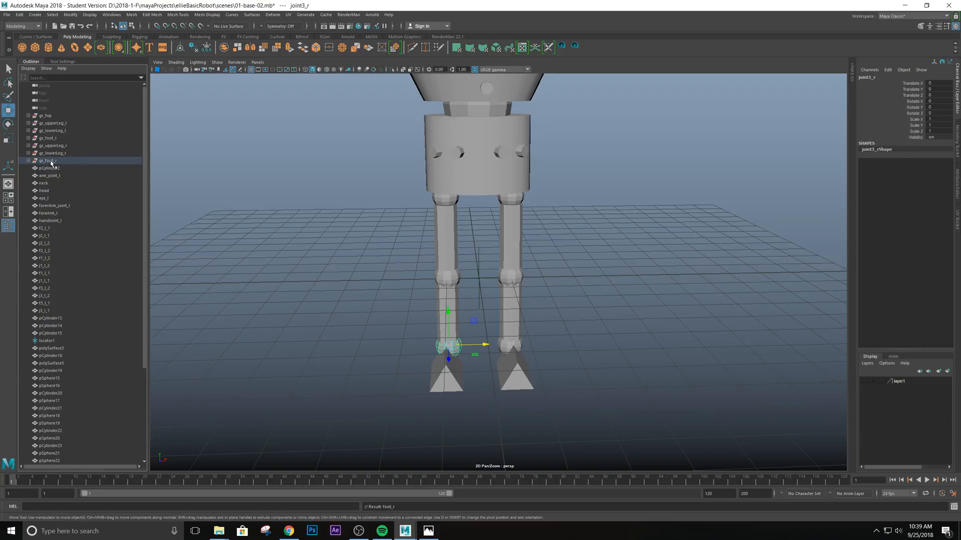
# Select the gr_foot_r group and check which parts it contains
pyautogui.click(28, 160)
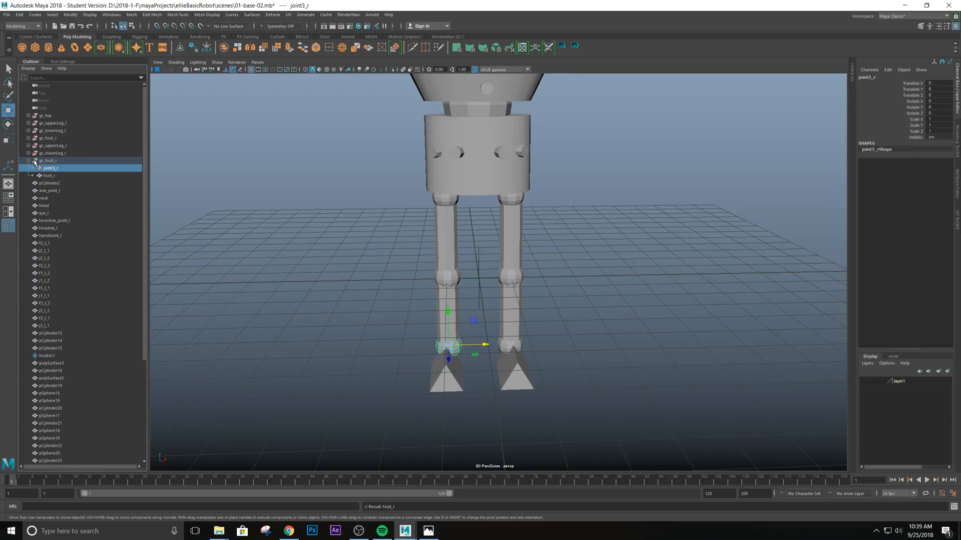
pyautogui.click(36, 161)
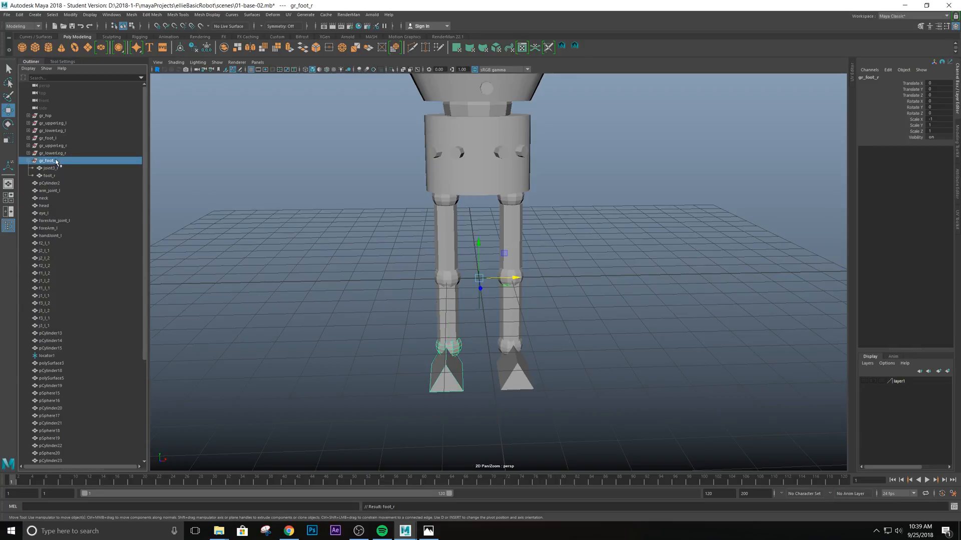
pyautogui.click(28, 160)
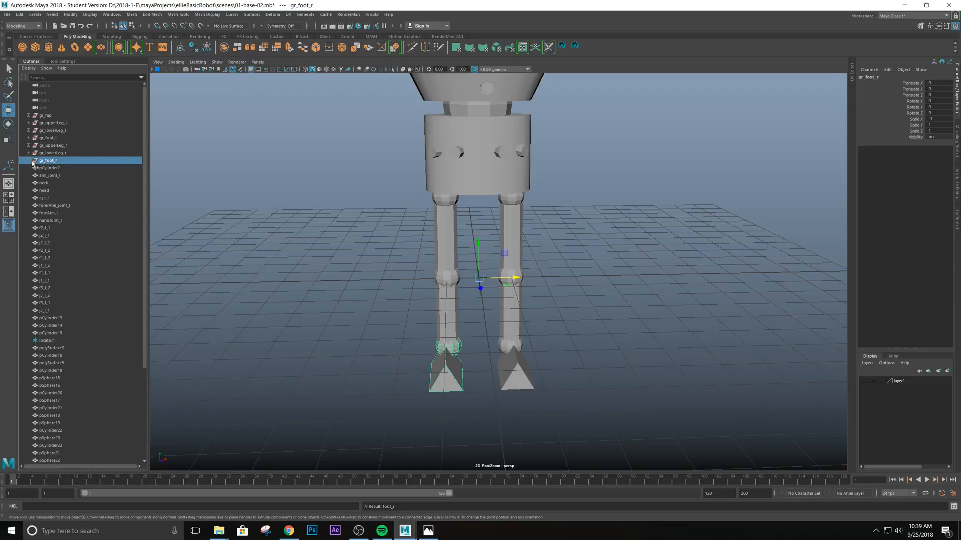
# Freeze the transformations of the gr_upperLeg_r, gr_lowerLeg_r and gr_foot_r groups together
pyautogui.click(54, 153)
pyautogui.click(54, 161)
pyautogui.click(55, 153)
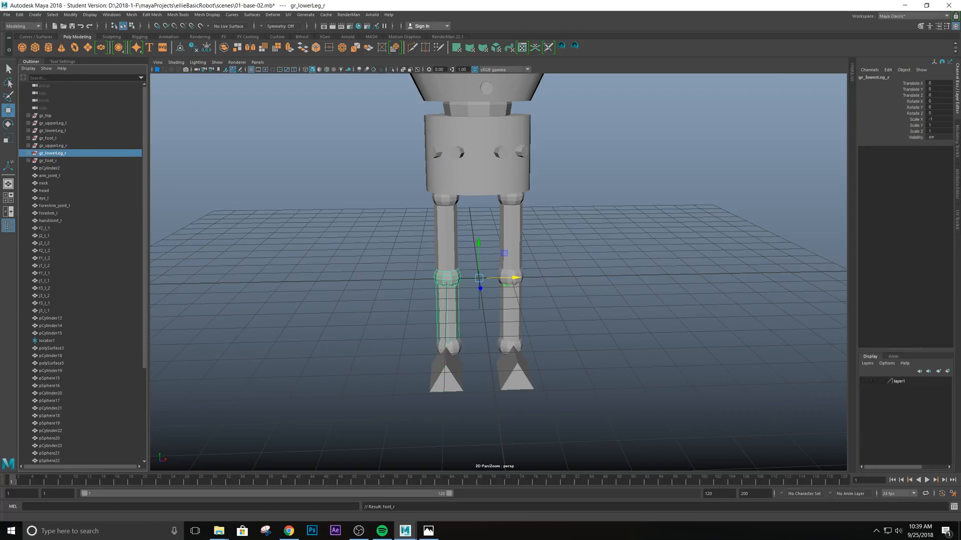
pyautogui.click(52, 146)
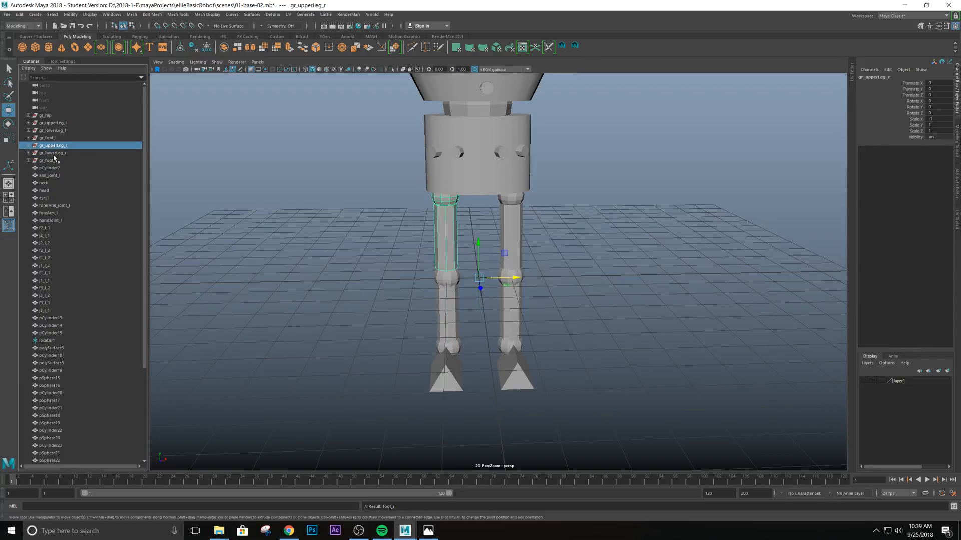
pyautogui.keyDown('shift'); pyautogui.click(52, 153); pyautogui.keyUp('shift')
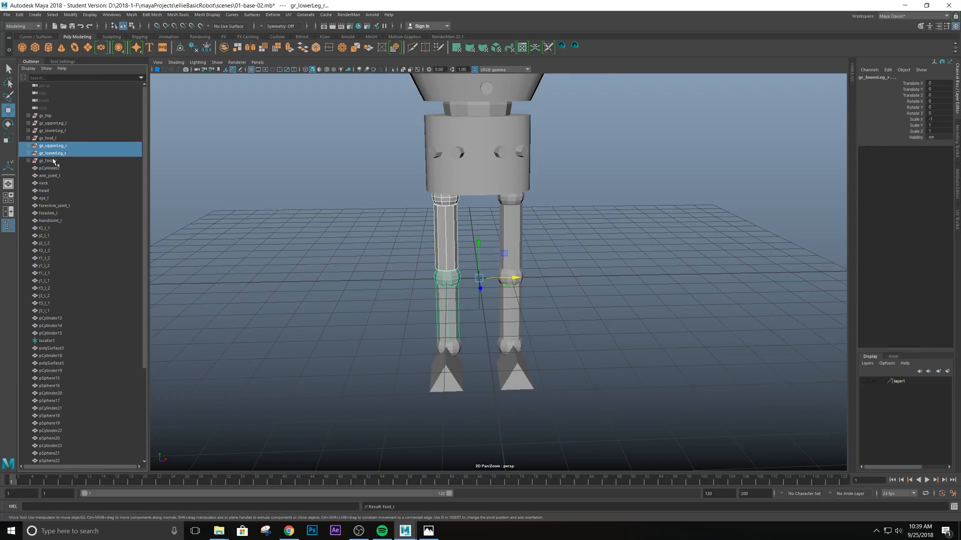
pyautogui.keyDown('shift'); pyautogui.click(55, 160); pyautogui.keyUp('shift')
pyautogui.click(71, 15)
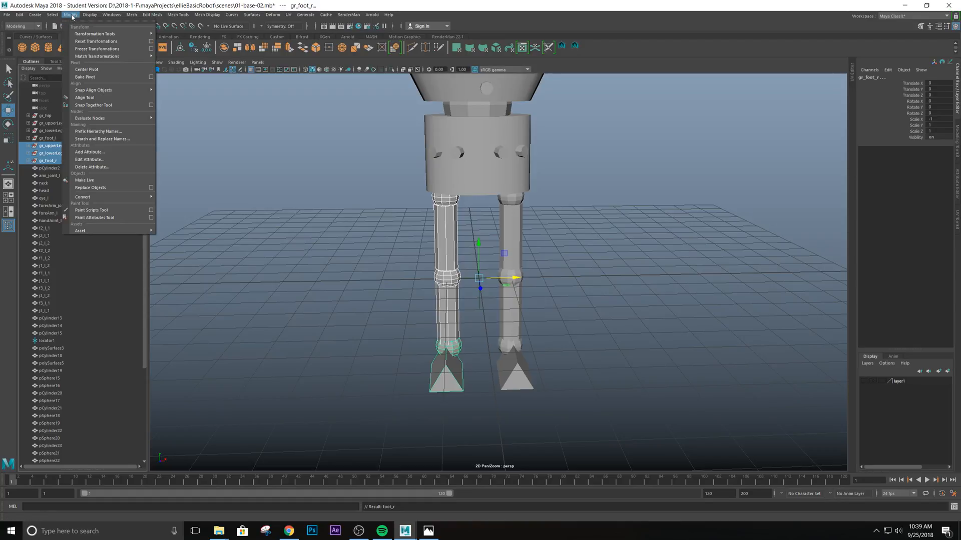
pyautogui.click(93, 48)
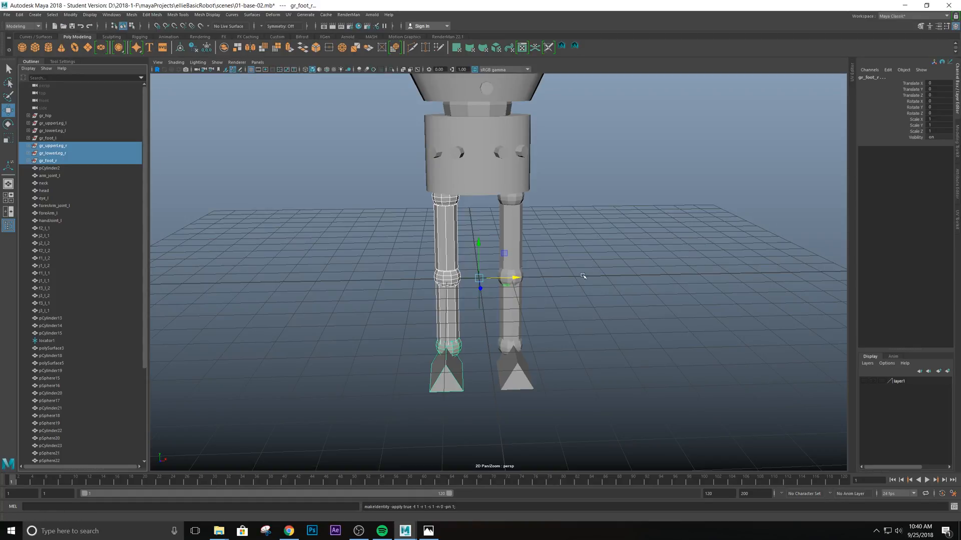
# Inspect the individual right leg parts in the model, checking their names, parent groups and transform values
pyautogui.click(59, 139)
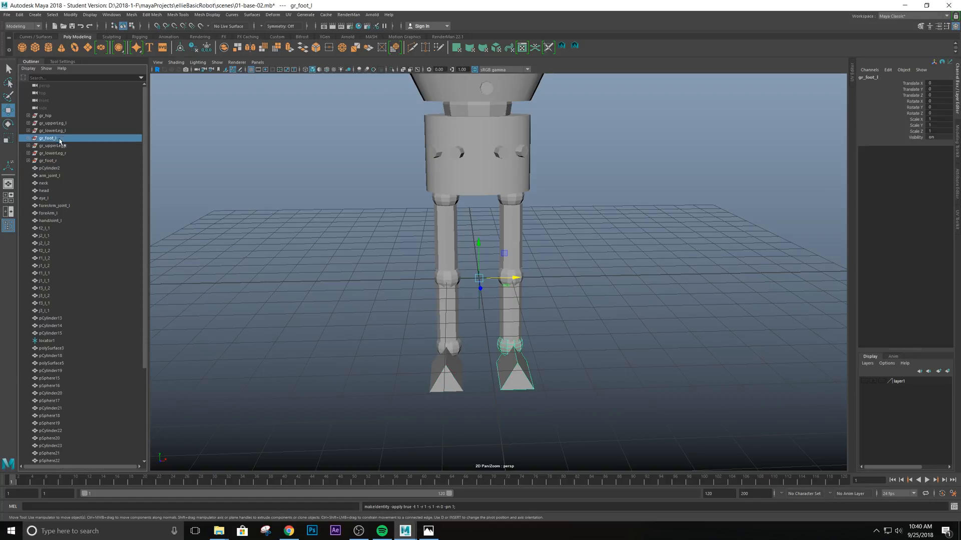
pyautogui.click(516, 216)
pyautogui.click(449, 207)
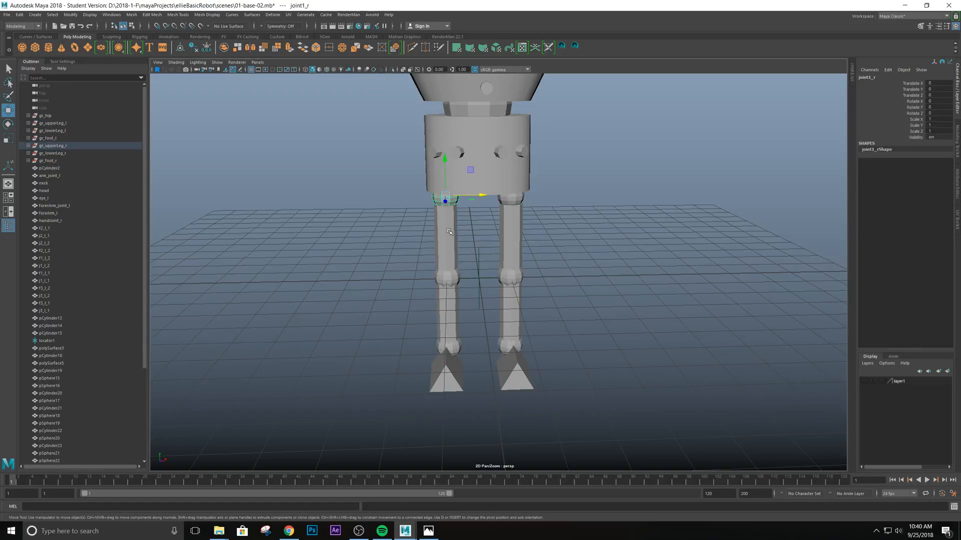
pyautogui.click(449, 231)
pyautogui.click(448, 279)
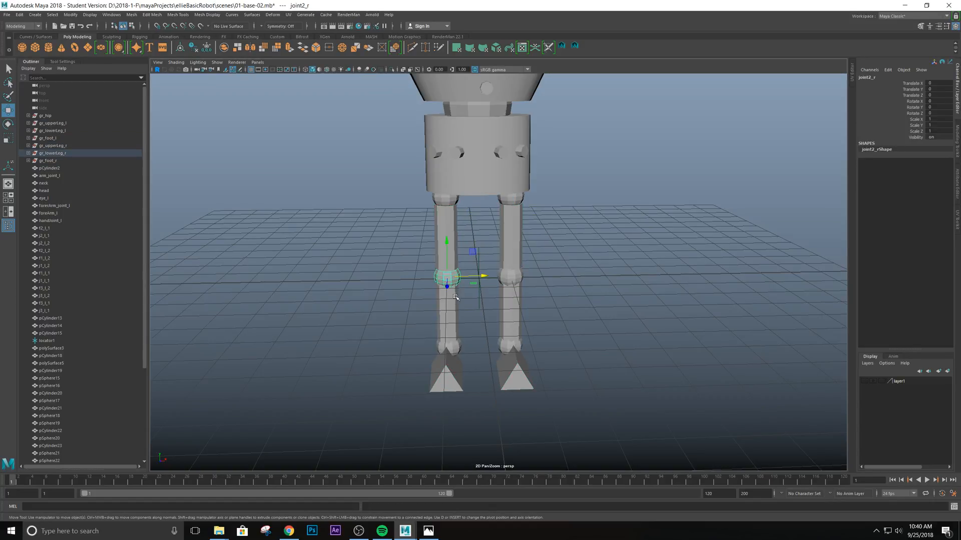
pyautogui.click(445, 200)
pyautogui.click(446, 229)
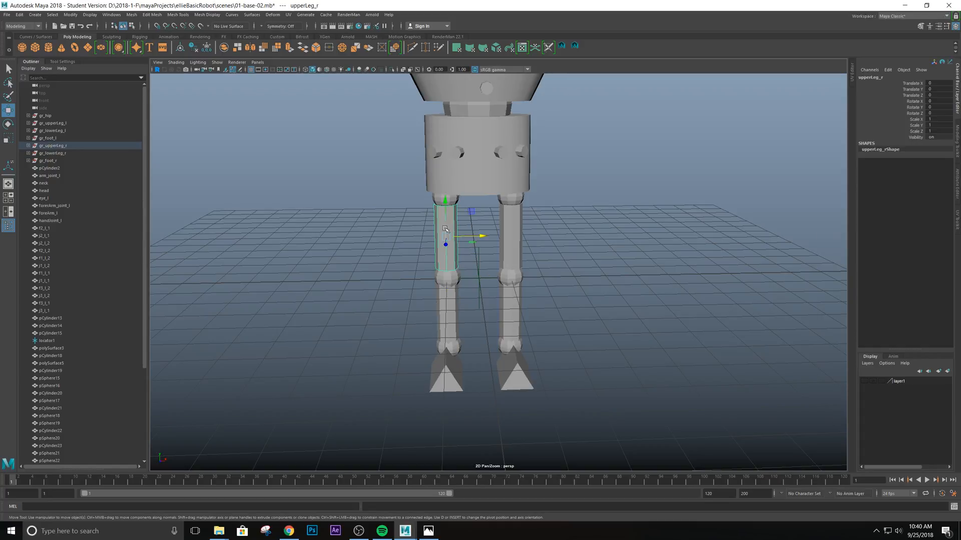
pyautogui.scroll(-4, 451, 256)
pyautogui.scroll(5, 451, 260)
pyautogui.click(446, 283)
pyautogui.click(448, 303)
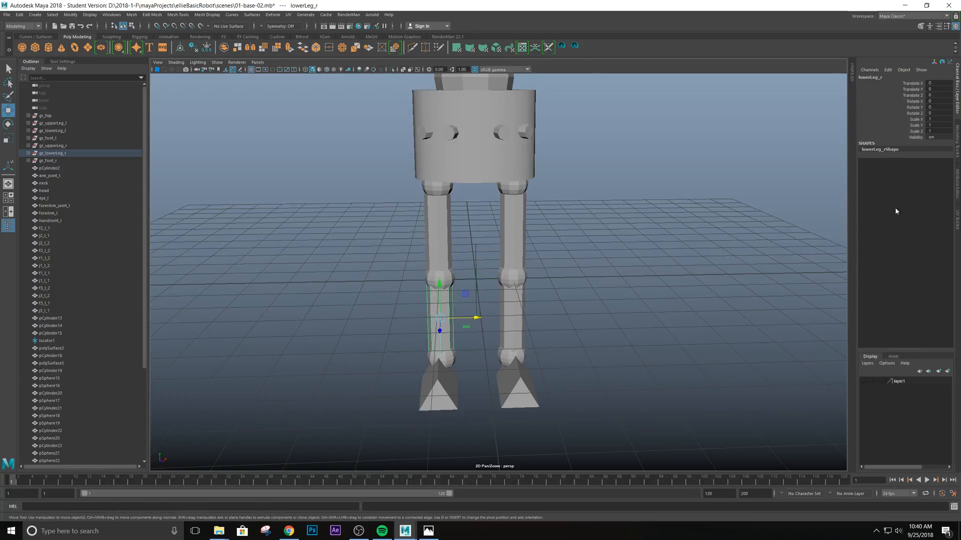
pyautogui.click(448, 276)
pyautogui.click(441, 202)
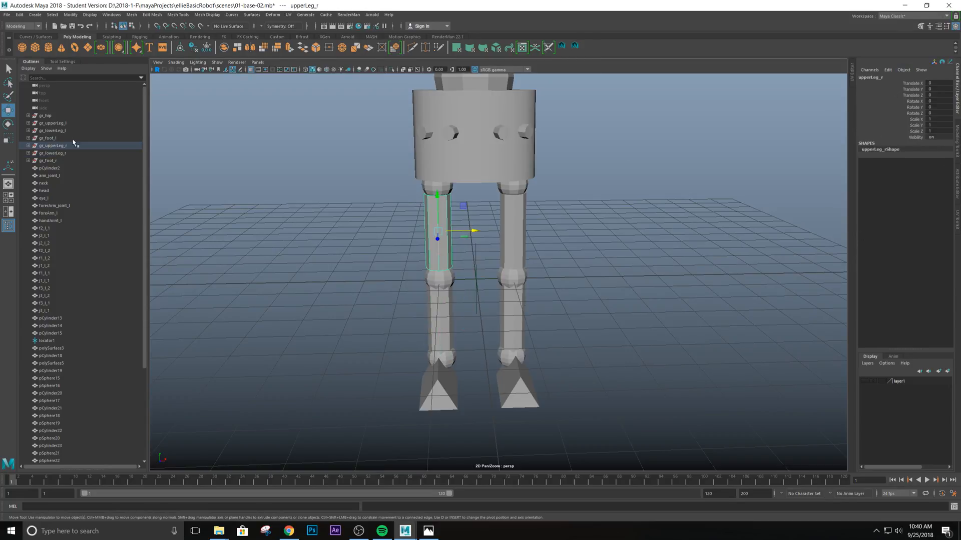
# Check the right leg groups against the model and compare the left and right upper leg parts
pyautogui.click(44, 138)
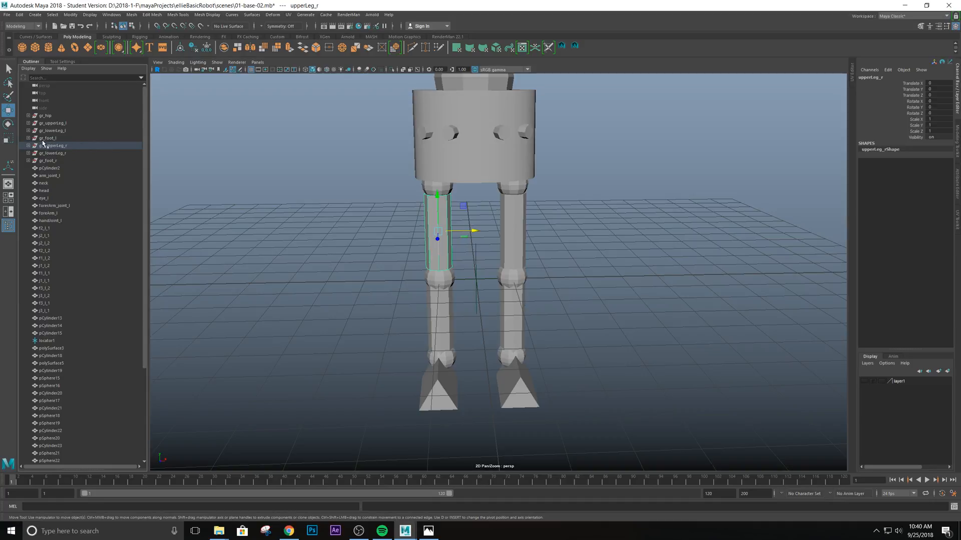
pyautogui.click(45, 146)
pyautogui.click(45, 153)
pyautogui.click(48, 160)
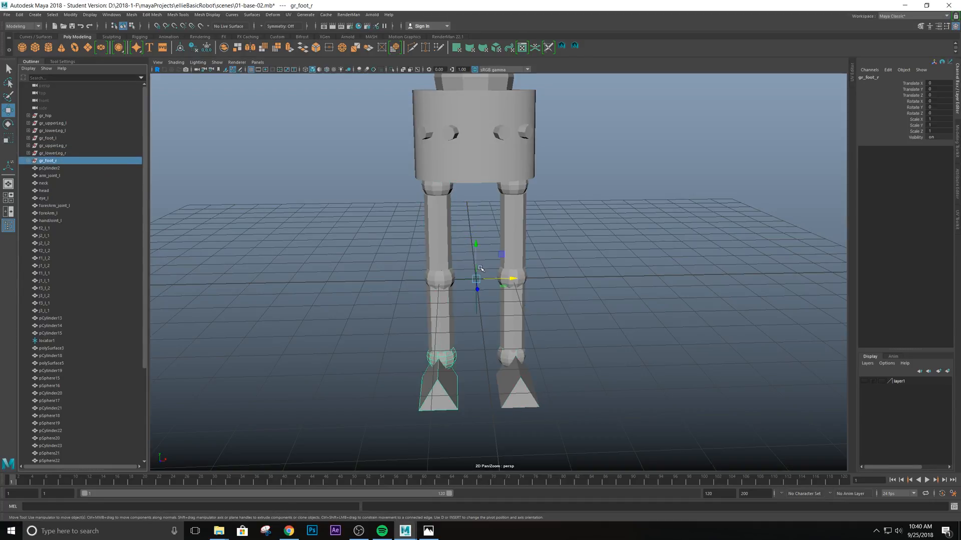
pyautogui.click(447, 224)
pyautogui.click(524, 207)
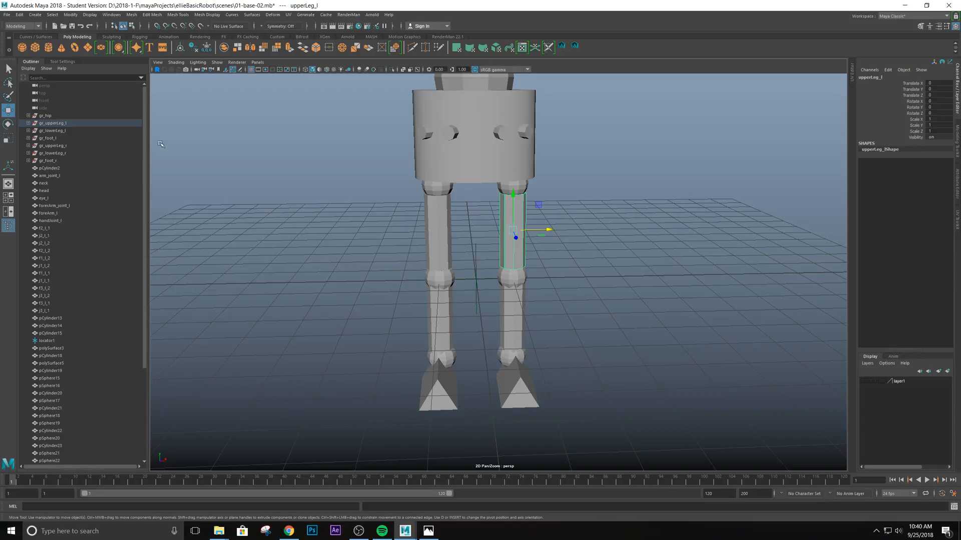
pyautogui.click(52, 145)
# Examine the robot's torso and arms from several angles and select the left shoulder joint arm_joint_l
pyautogui.scroll(-5, 605, 303)
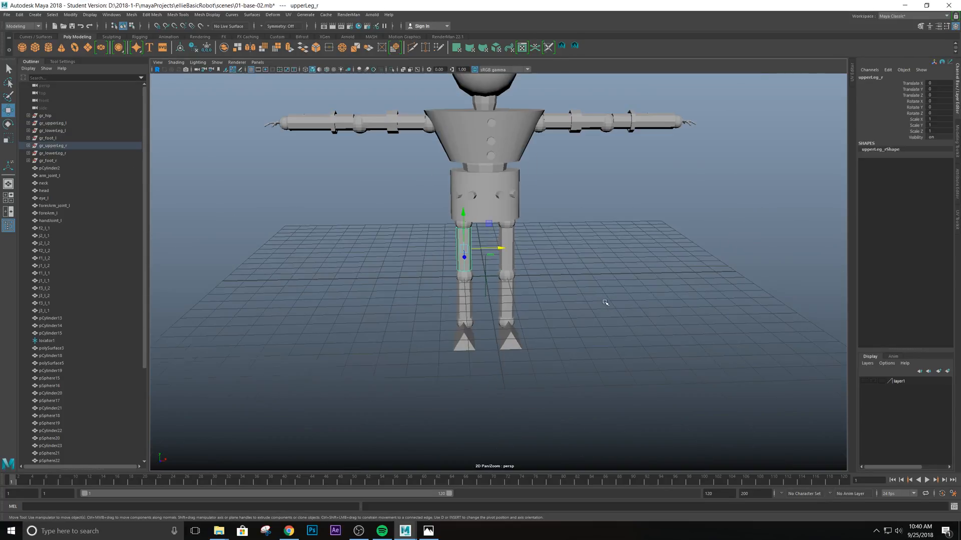
pyautogui.keyDown('alt'); pyautogui.moveTo(683, 200); pyautogui.dragTo(687, 276, button='middle'); pyautogui.keyUp('alt')
pyautogui.keyDown('alt'); pyautogui.moveTo(665, 318); pyautogui.dragTo(616, 291); pyautogui.keyUp('alt')
pyautogui.scroll(3, 646, 304)
pyautogui.keyDown('alt'); pyautogui.moveTo(608, 256); pyautogui.dragTo(622, 321, button='middle'); pyautogui.keyUp('alt')
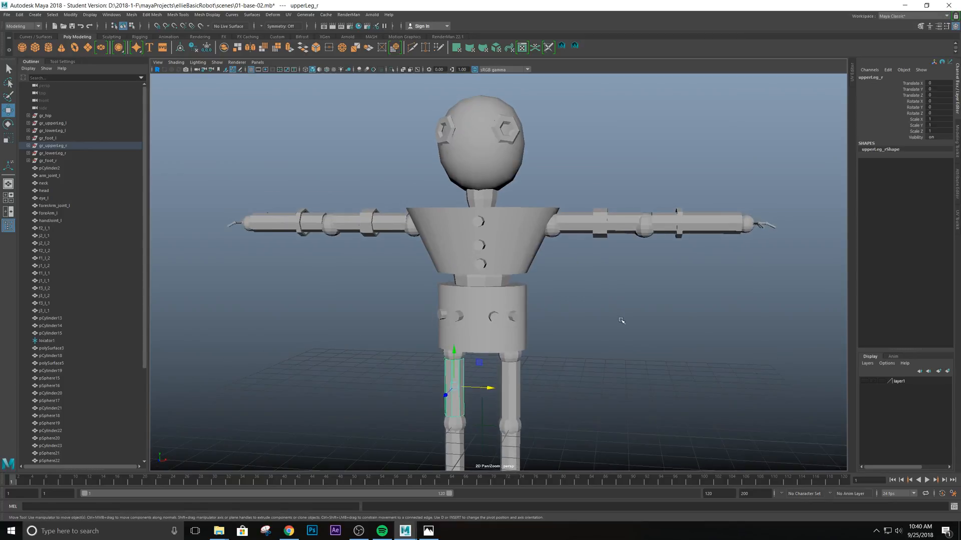
pyautogui.keyDown('alt'); pyautogui.moveTo(686, 315); pyautogui.dragTo(664, 337); pyautogui.keyUp('alt')
pyautogui.scroll(3, 664, 336)
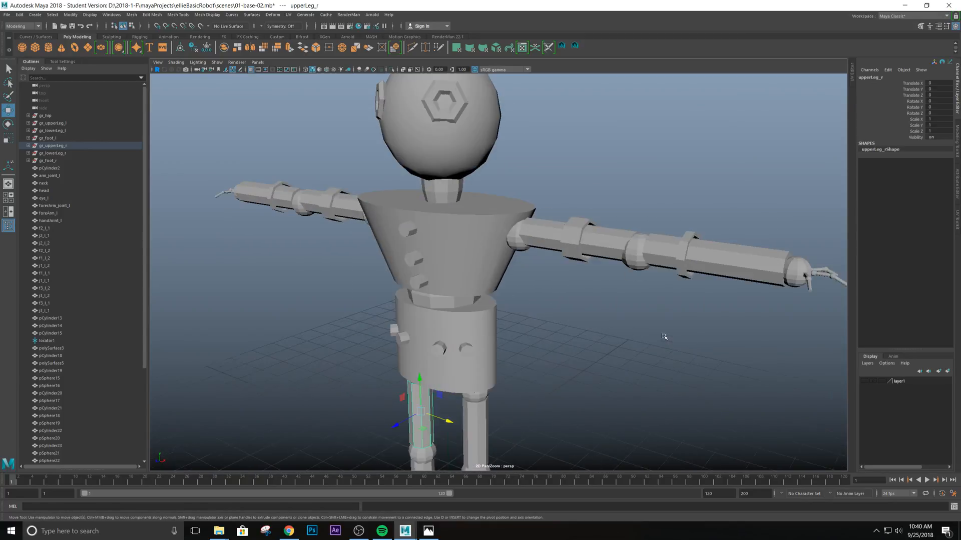
pyautogui.keyDown('alt'); pyautogui.moveTo(546, 280); pyautogui.dragTo(584, 281); pyautogui.keyUp('alt')
pyautogui.click(564, 237)
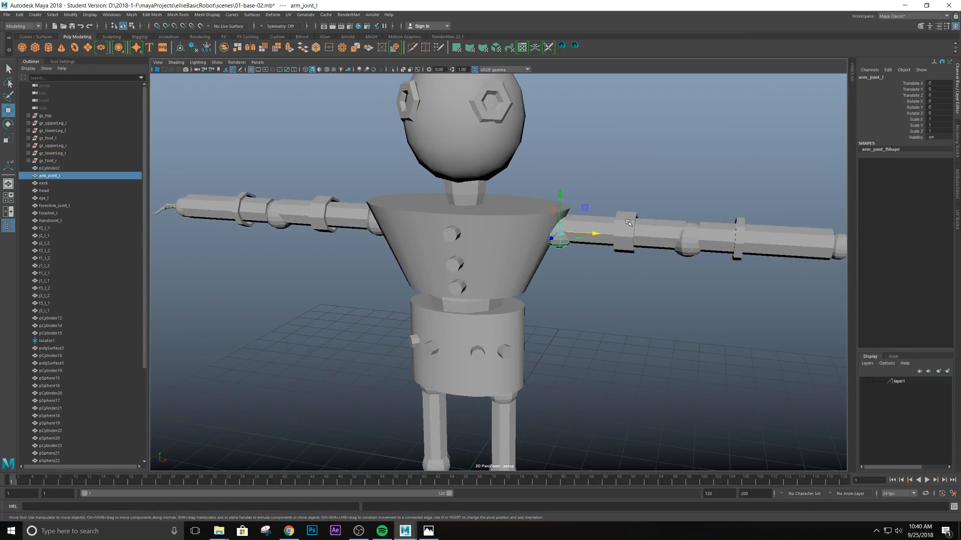
pyautogui.scroll(-3, 629, 223)
pyautogui.scroll(4, 628, 223)
pyautogui.keyDown('alt'); pyautogui.moveTo(686, 261); pyautogui.dragTo(726, 248); pyautogui.keyUp('alt')
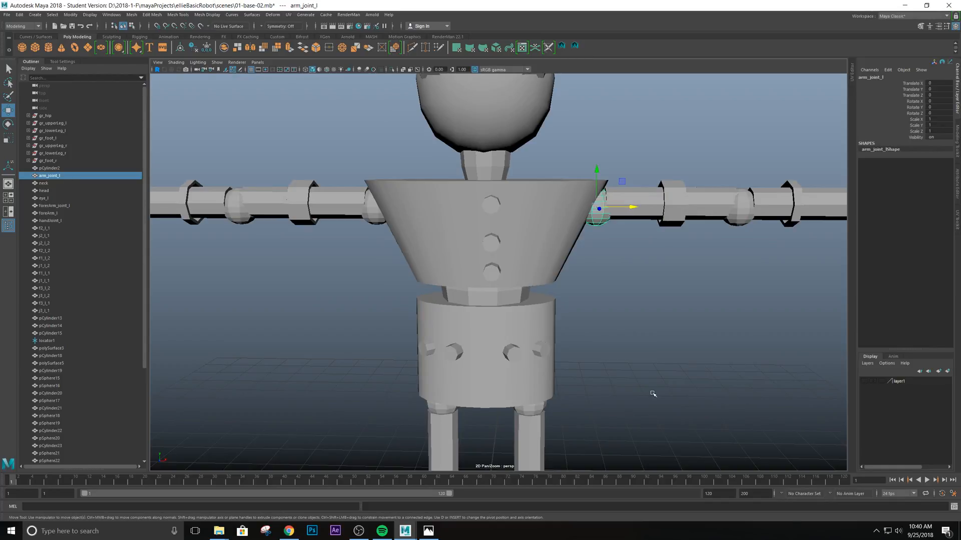
pyautogui.scroll(-4, 653, 394)
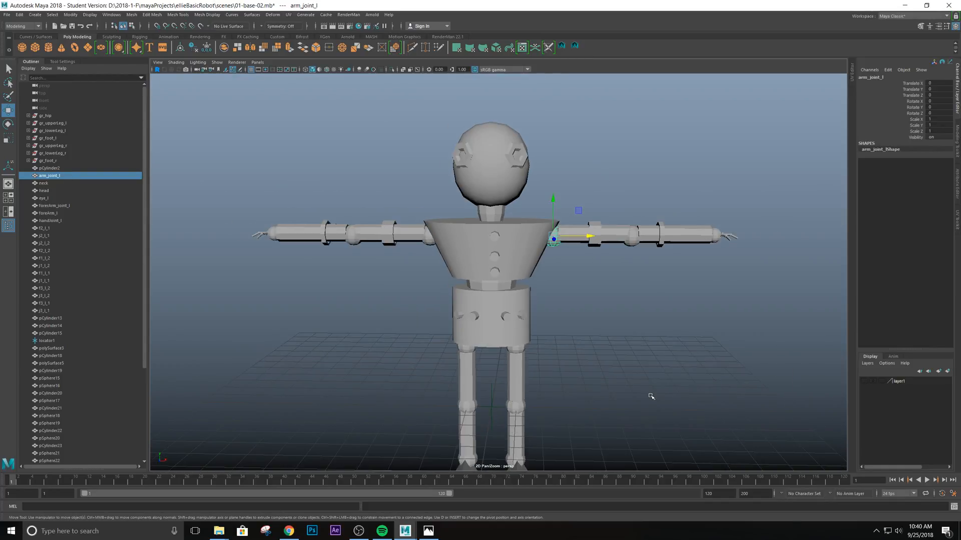